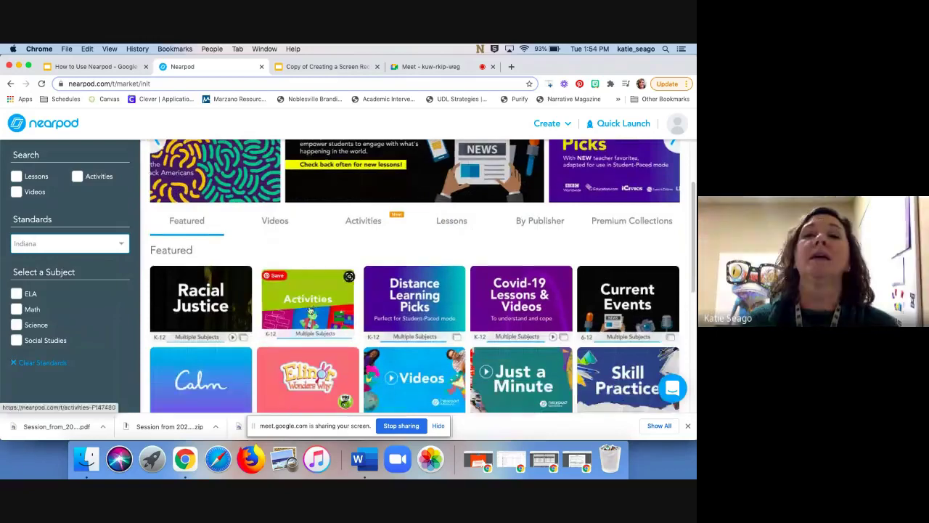
Browse the featured collections in the Nearpod Library and return to My Library
scroll(313, 308, down, 1)
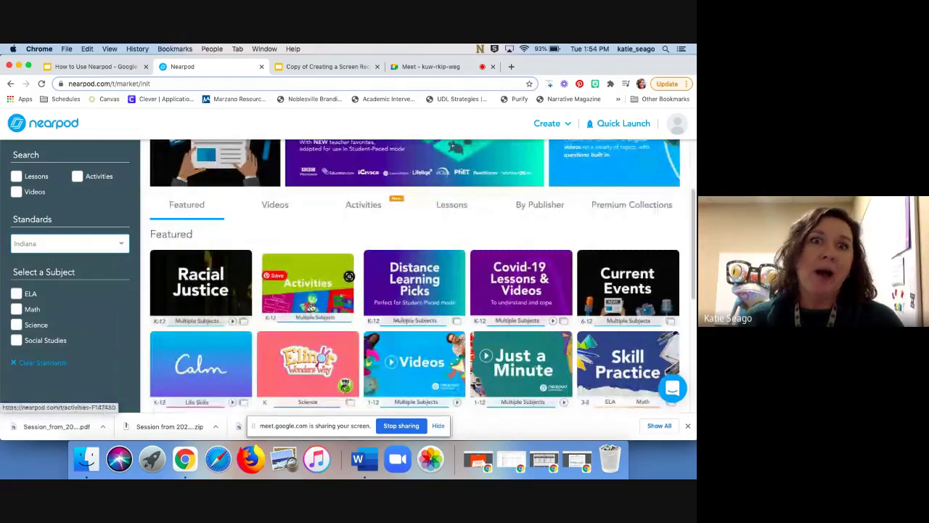
scroll(314, 308, down, 1)
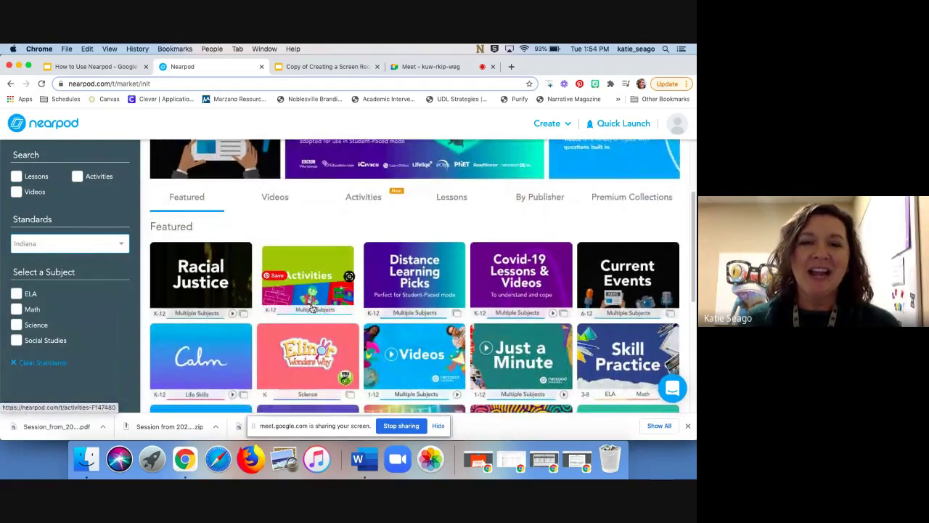
scroll(313, 308, down, 4)
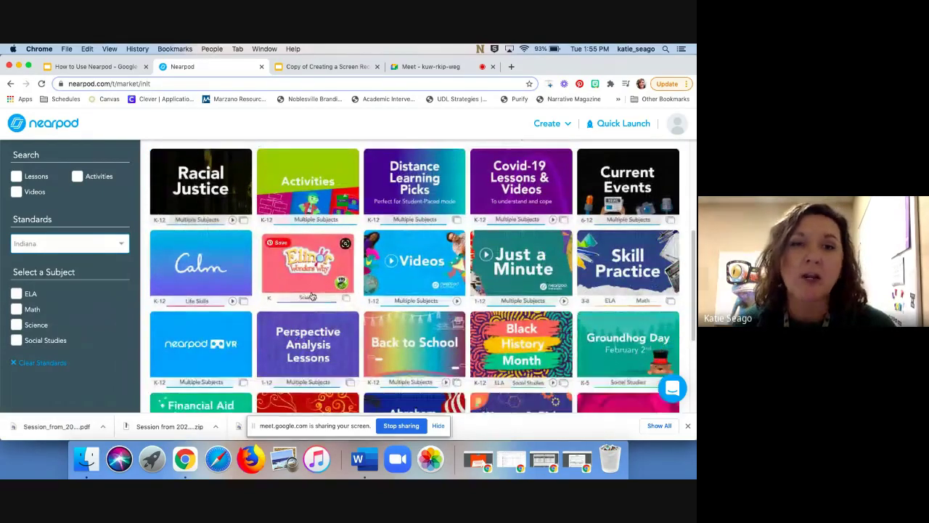
scroll(368, 305, down, 4)
scroll(363, 305, down, 4)
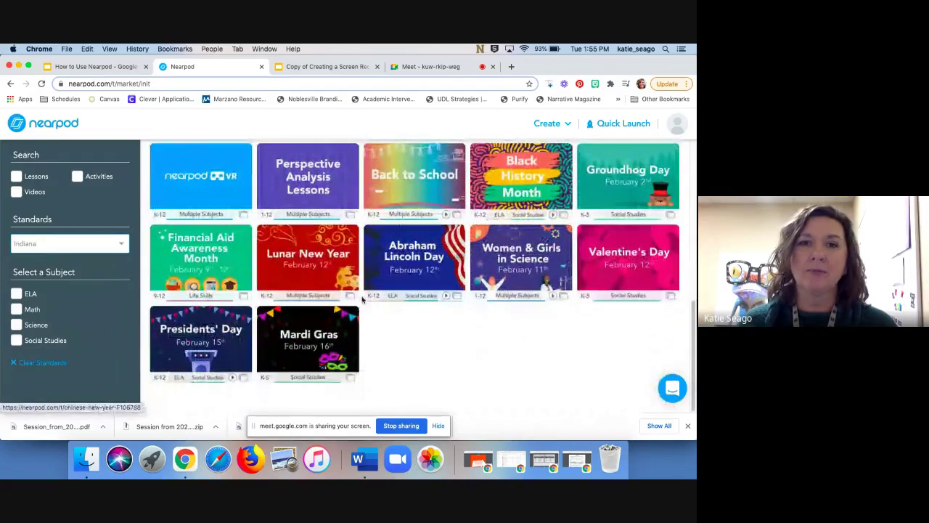
scroll(352, 304, up, 14)
scroll(356, 305, up, 5)
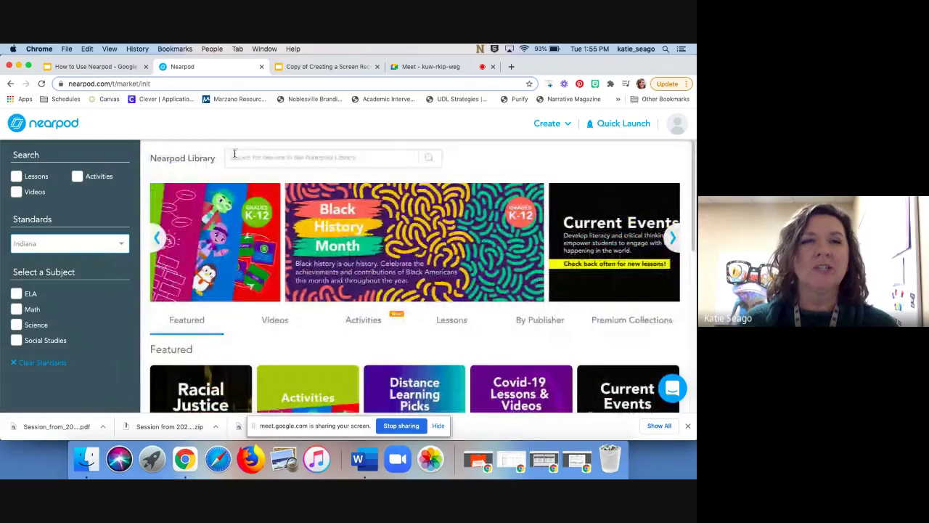
click(59, 123)
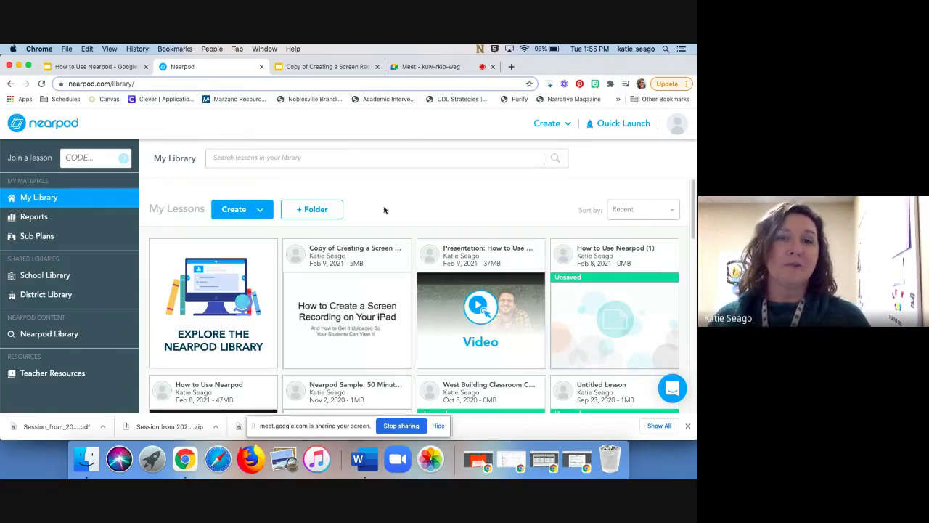
Start a new video activity to look over the Video Library, and go back to My Library
click(259, 212)
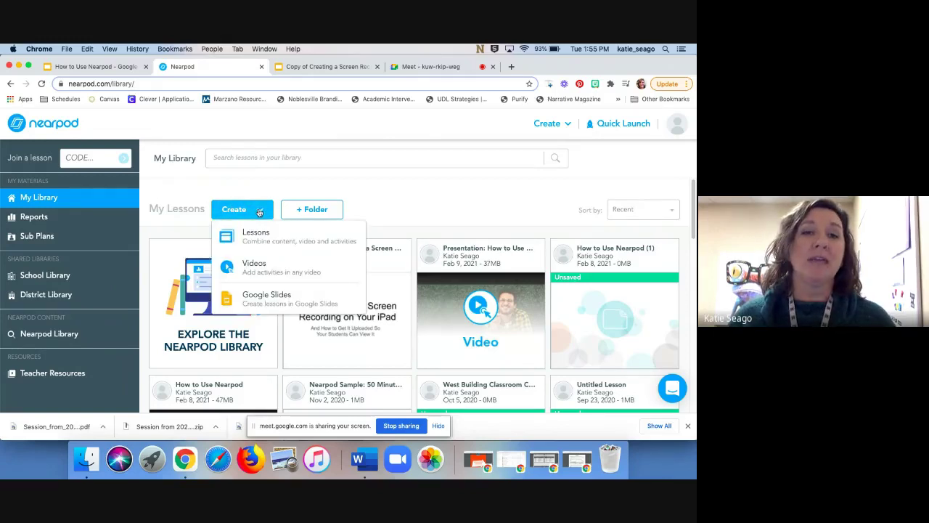
click(263, 269)
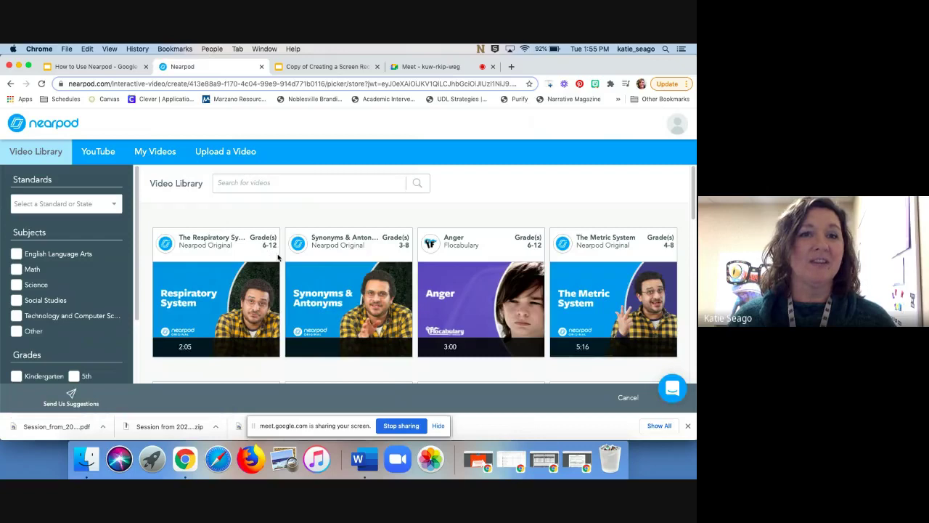
mouse_move(294, 258)
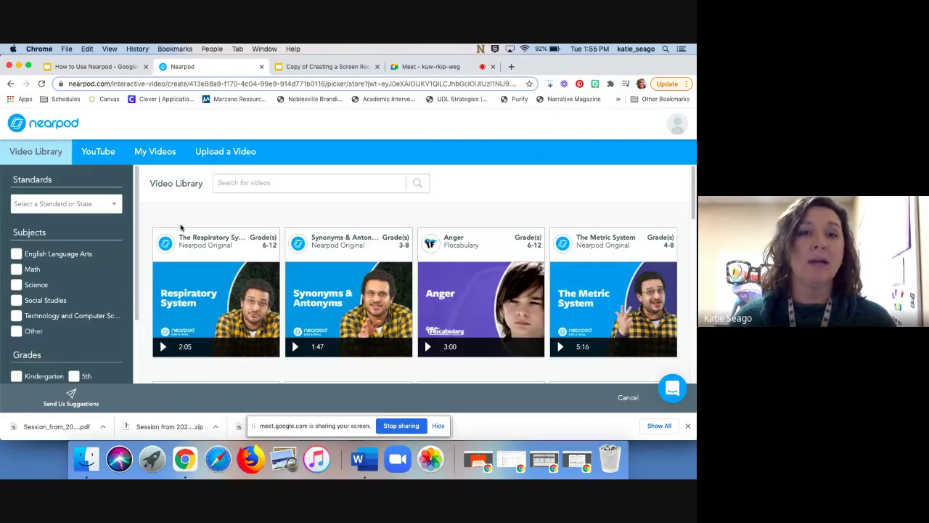
mouse_move(217, 310)
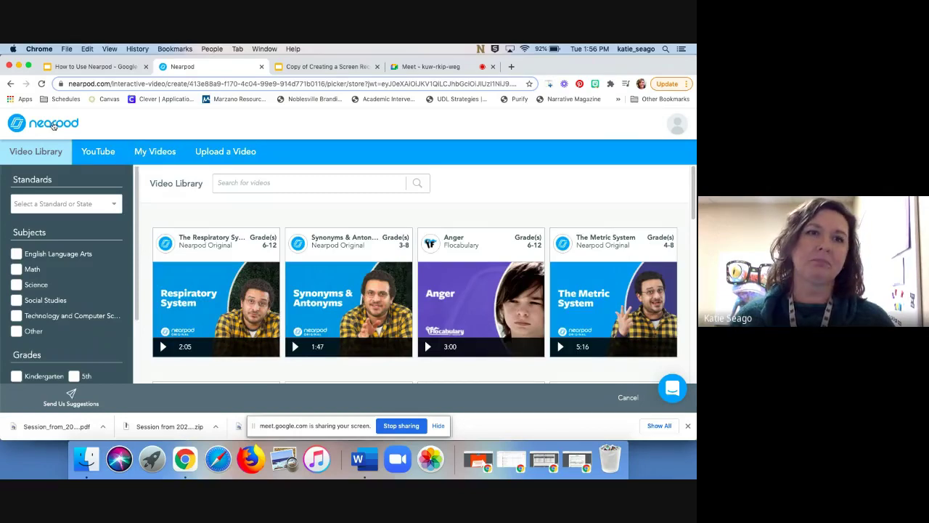
click(52, 125)
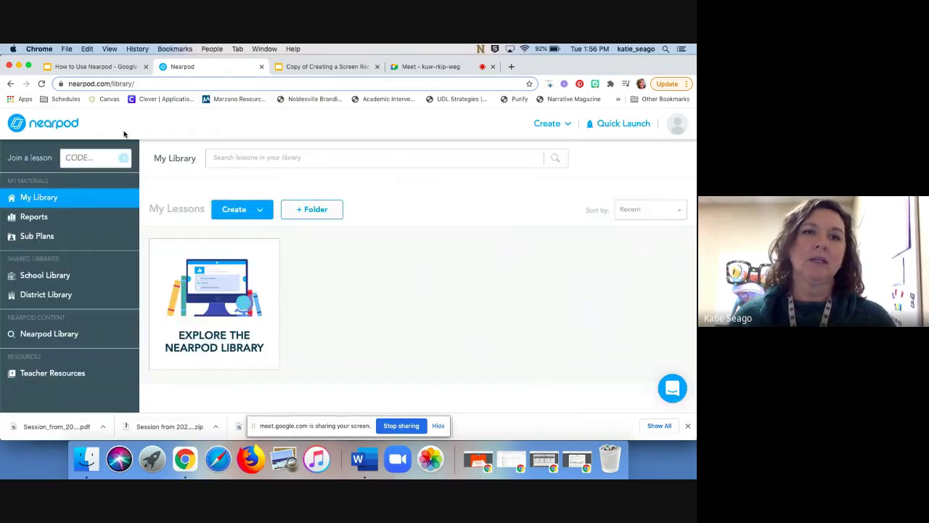
Create a new lesson and look over the content types available for its first slide
click(260, 211)
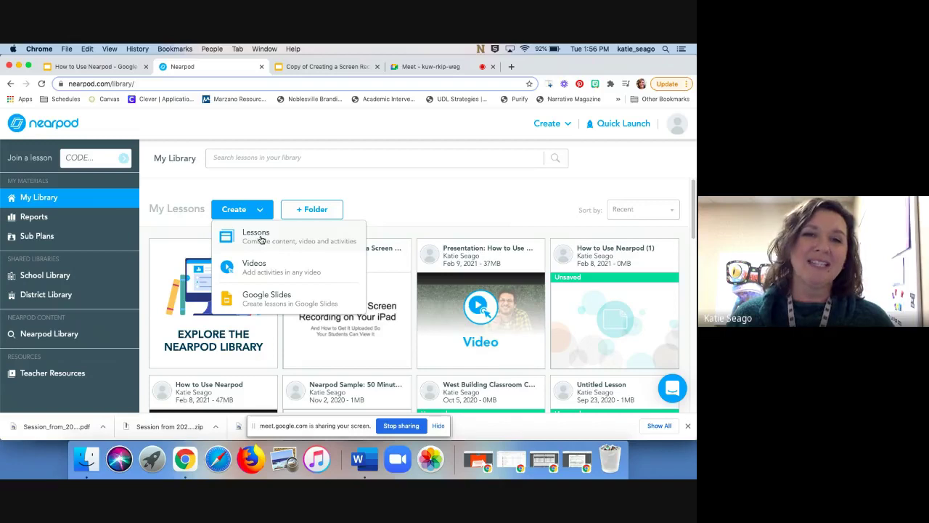
click(261, 239)
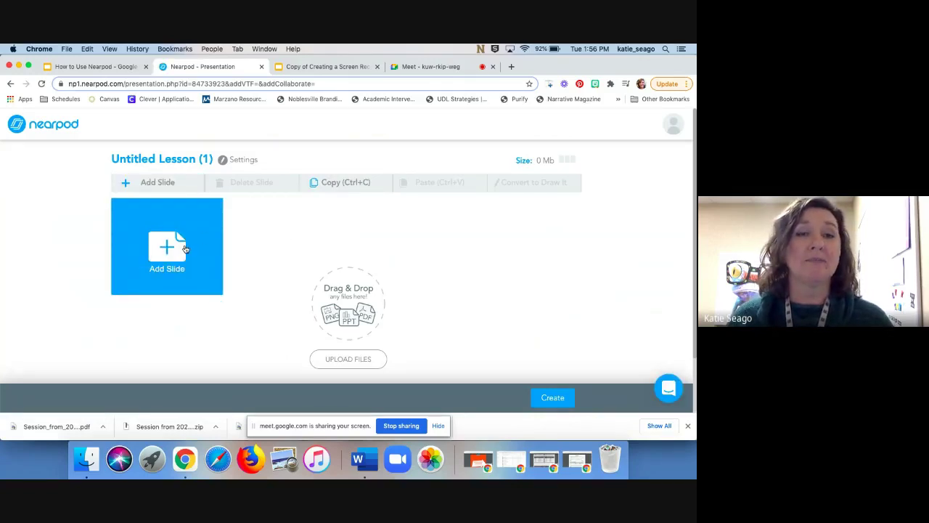
click(186, 248)
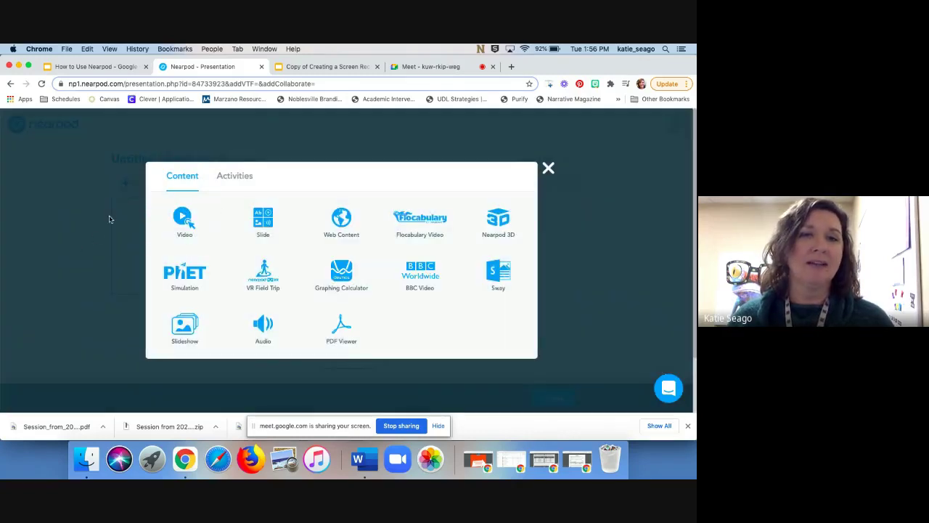
click(549, 171)
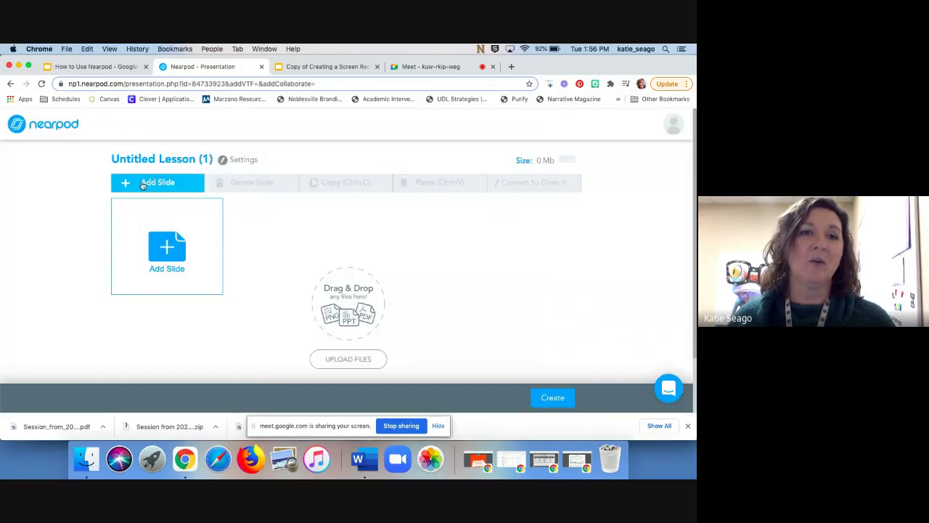
Start a Collaborate Board activity slide in the lesson and give it the corkboard style with blue notes
click(144, 187)
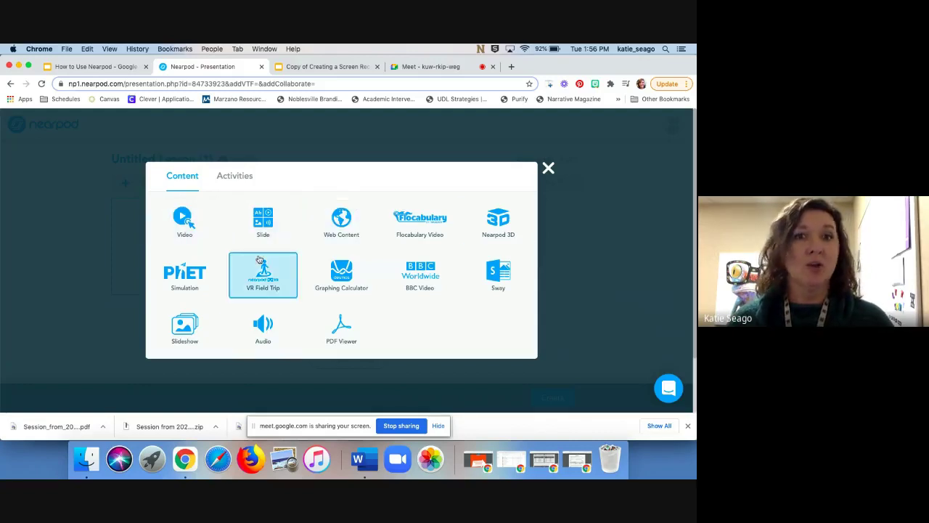
click(233, 179)
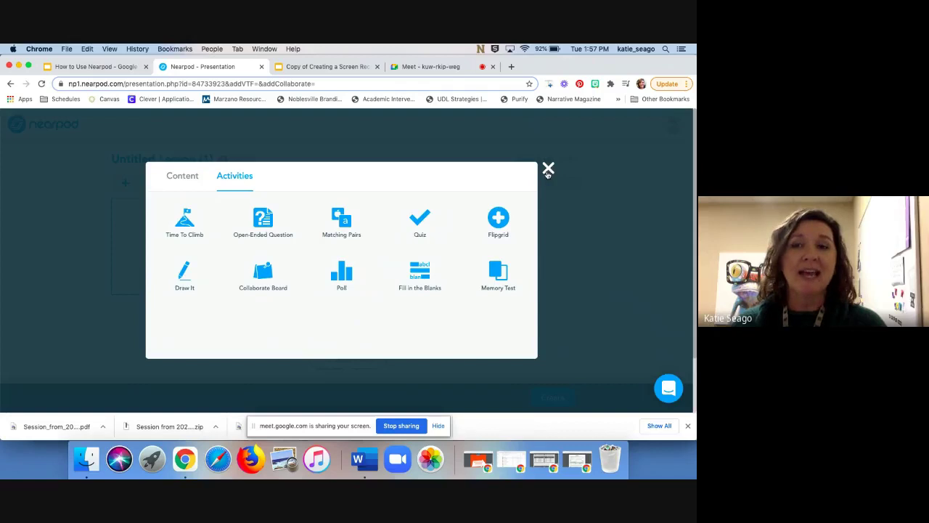
click(266, 274)
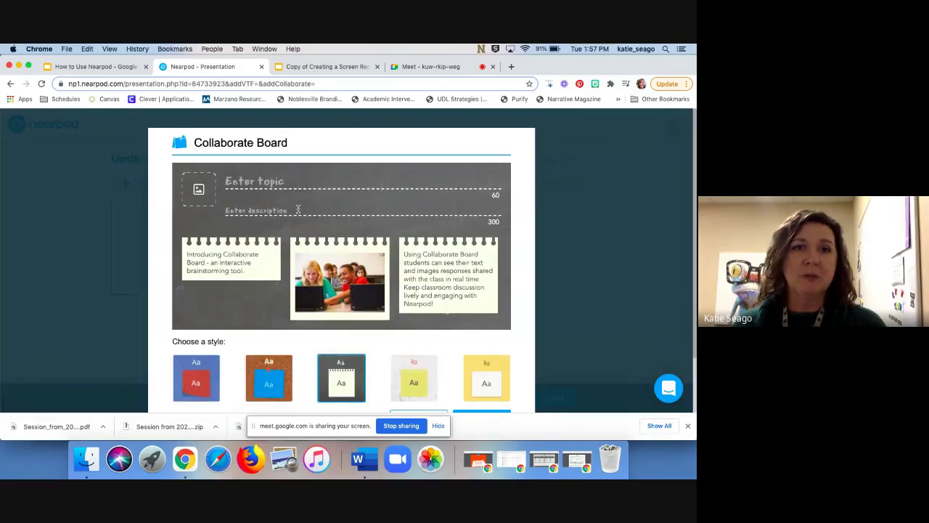
click(193, 380)
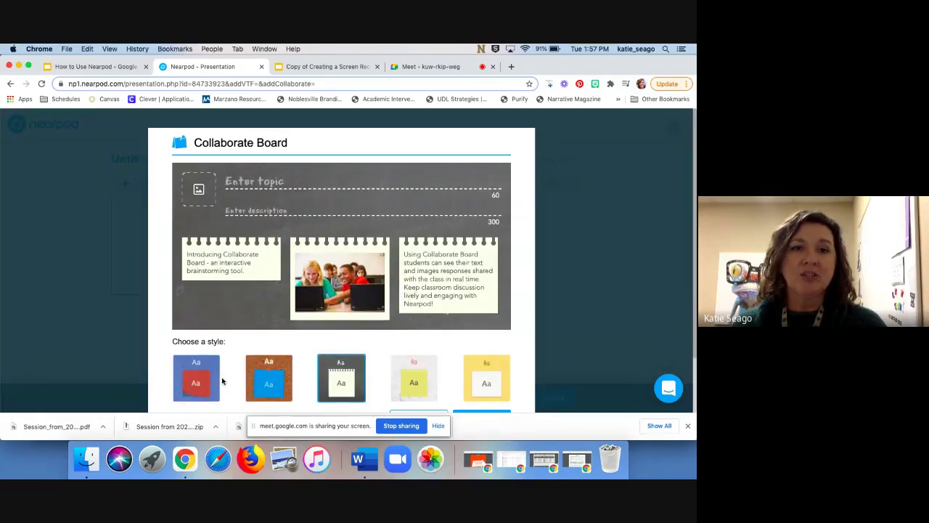
click(257, 377)
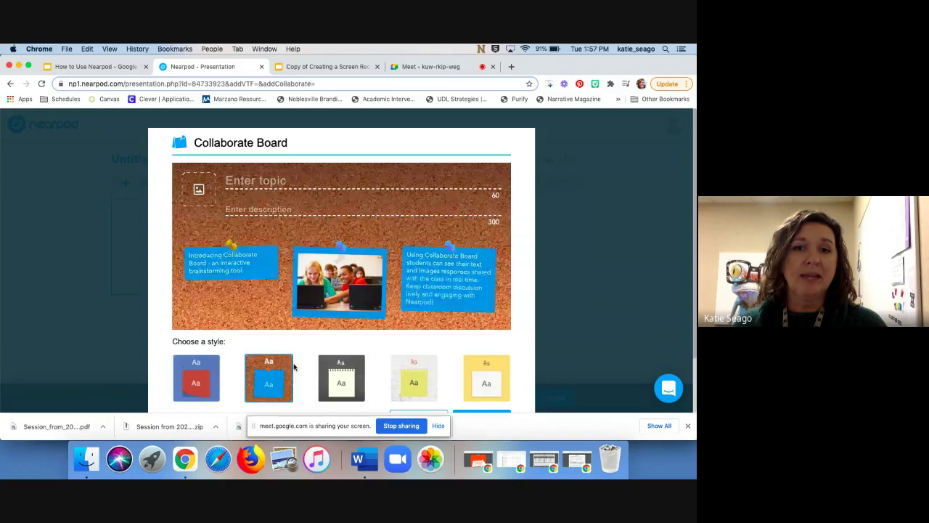
Enter "How are you today?" as the Collaborate Board topic and save the activity without an image
click(268, 179)
text(How are you )
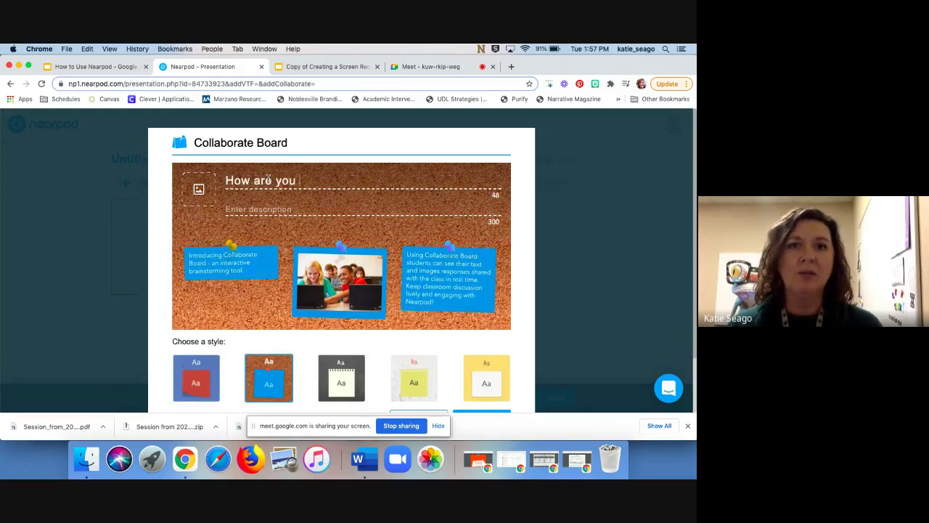
text(today?)
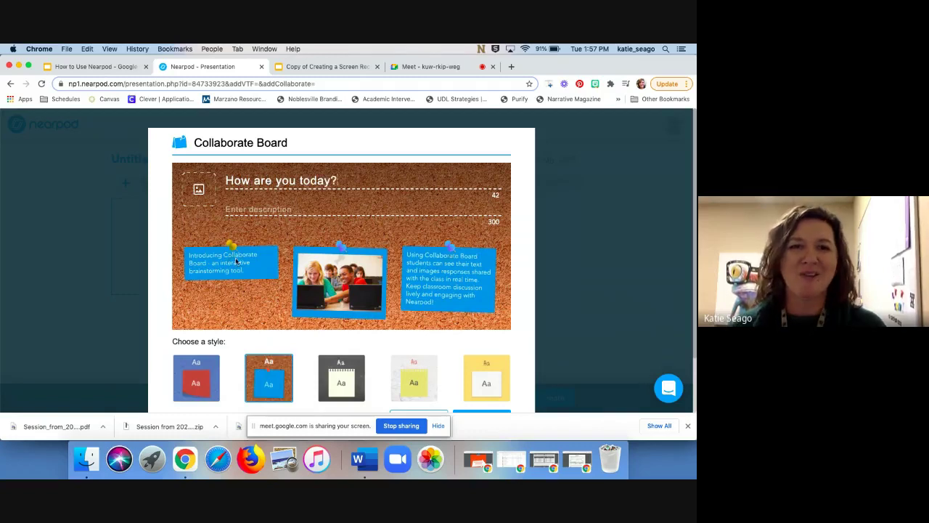
scroll(592, 249, down, 3)
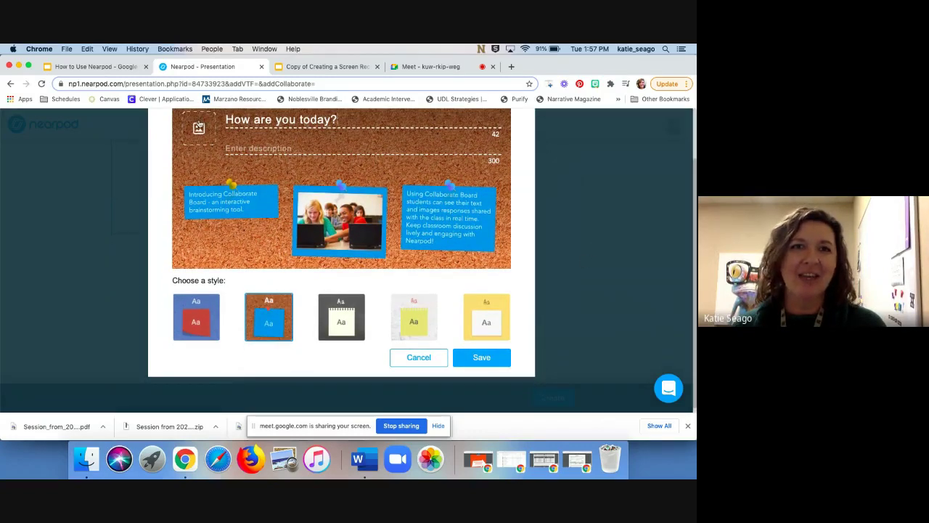
click(199, 131)
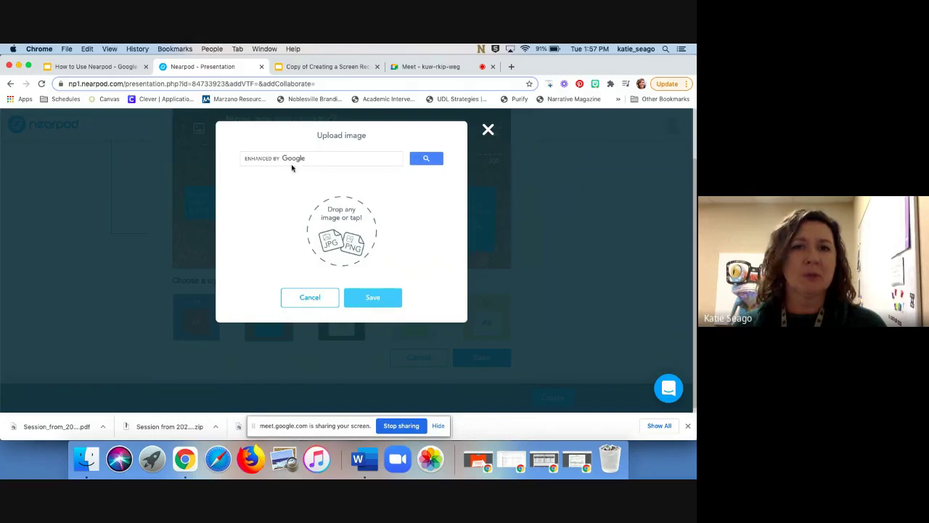
click(308, 297)
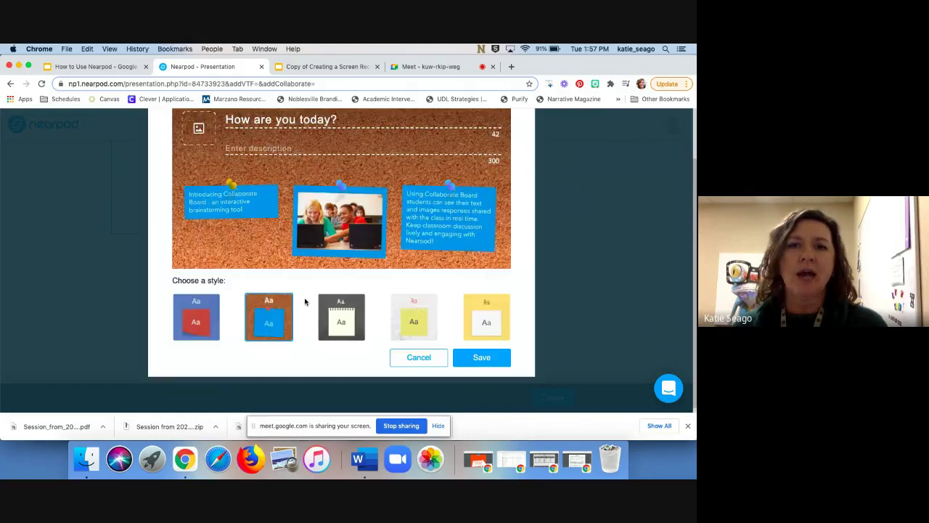
click(480, 358)
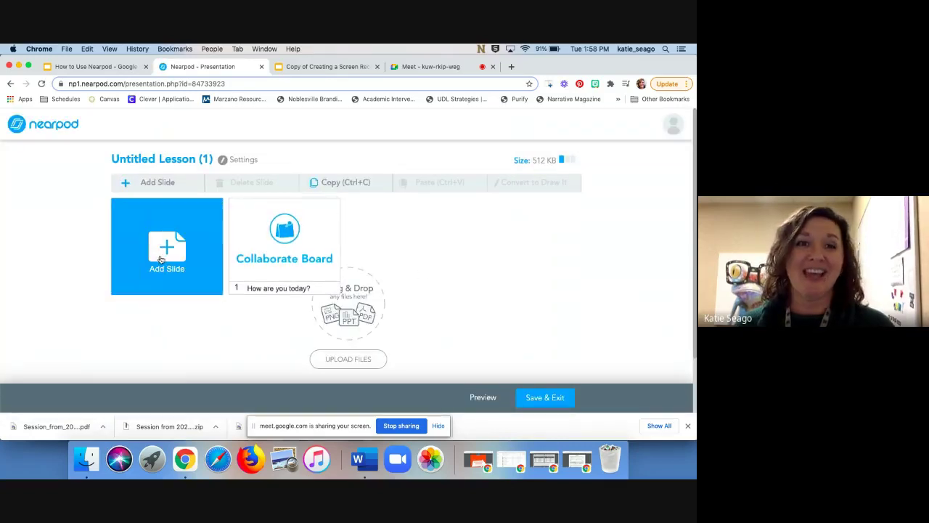
Add the PhET simulation "Balancing Act: Balancing Lab" from the Math: Middle School category as the next slide
click(222, 245)
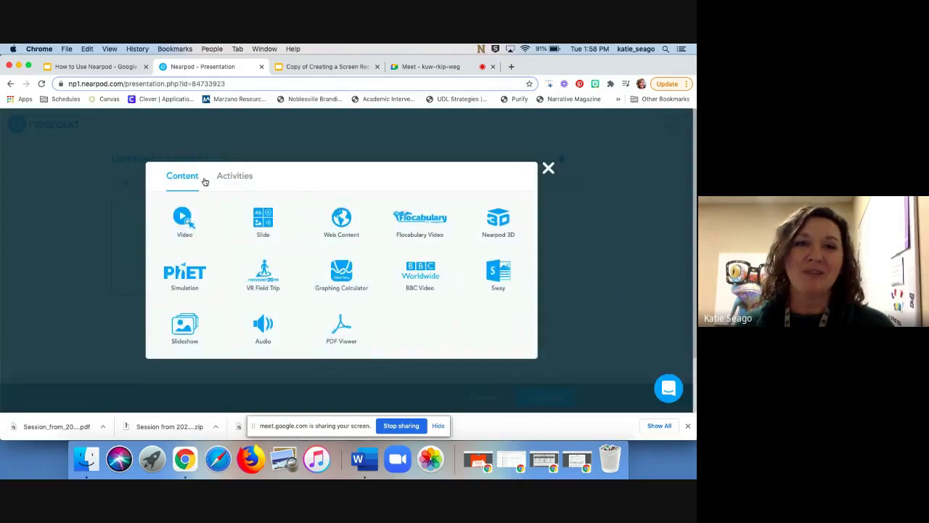
click(195, 284)
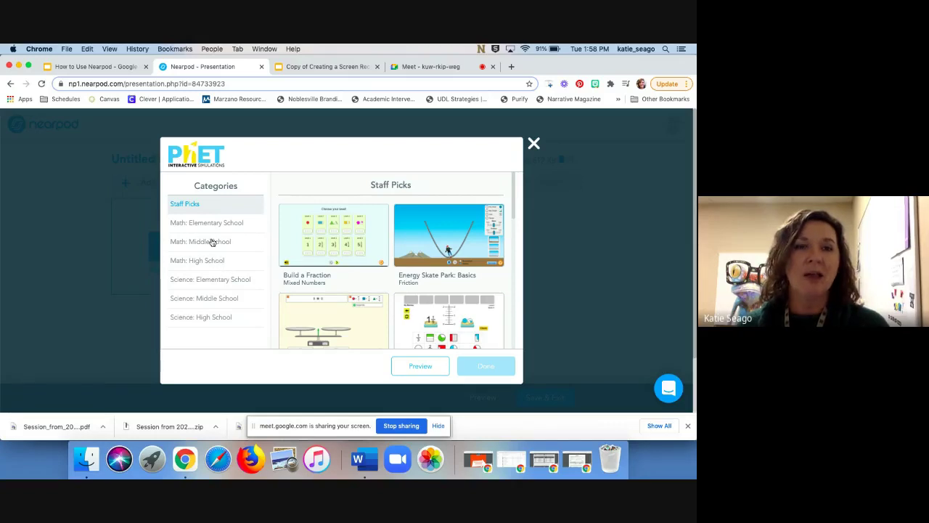
click(208, 242)
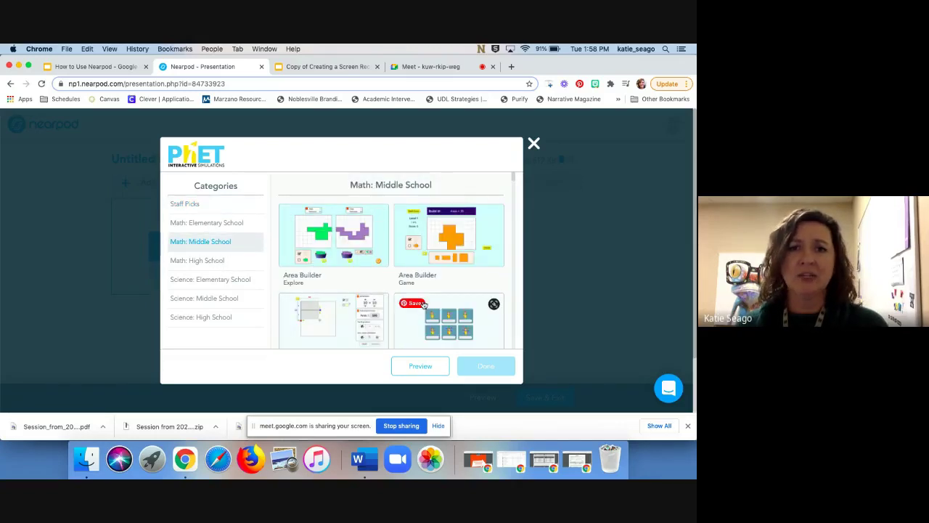
scroll(389, 307, down, 3)
scroll(389, 308, down, 5)
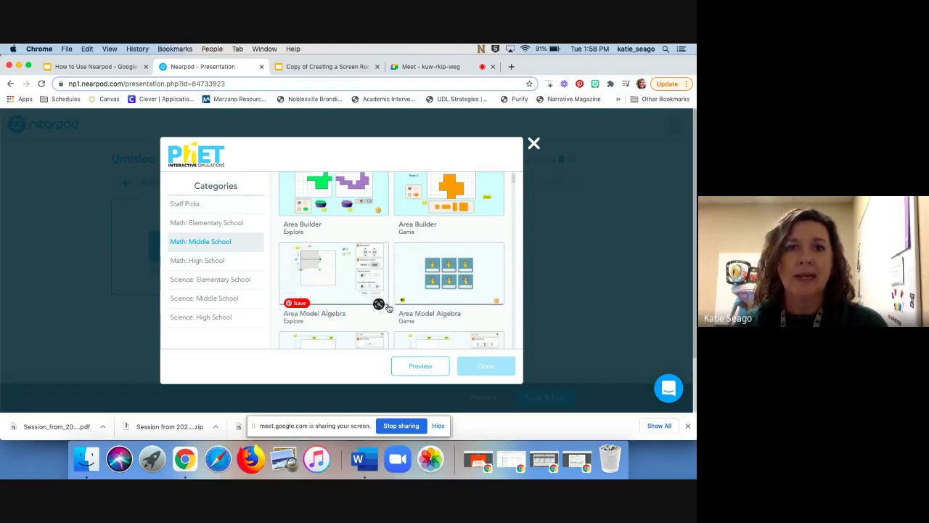
scroll(388, 308, down, 5)
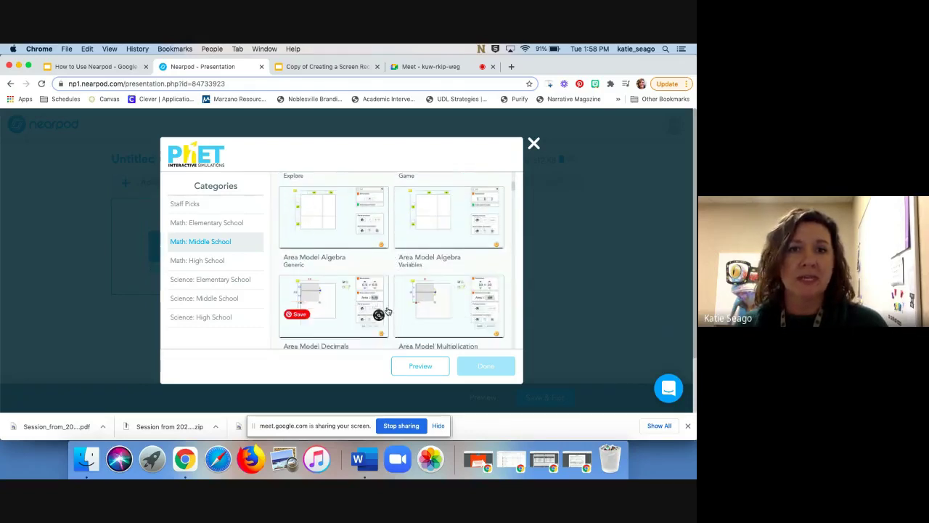
scroll(389, 308, down, 4)
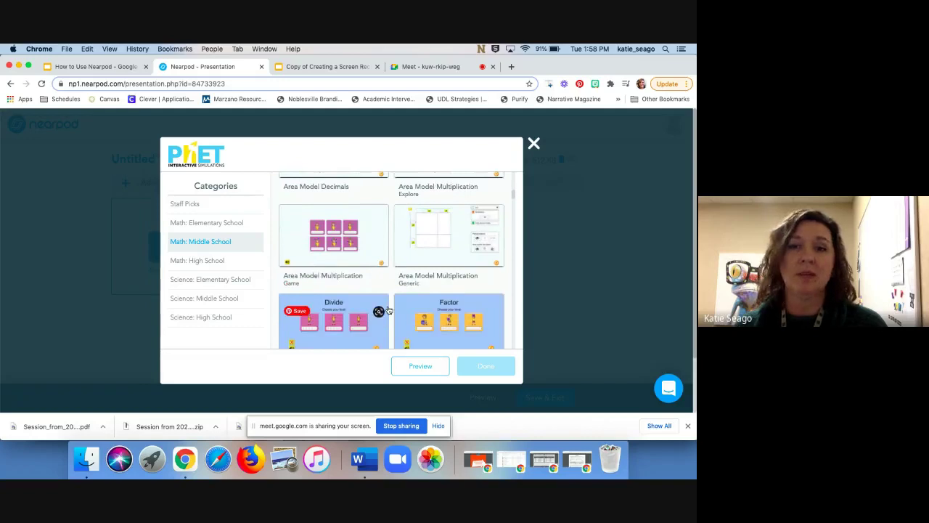
scroll(388, 309, down, 4)
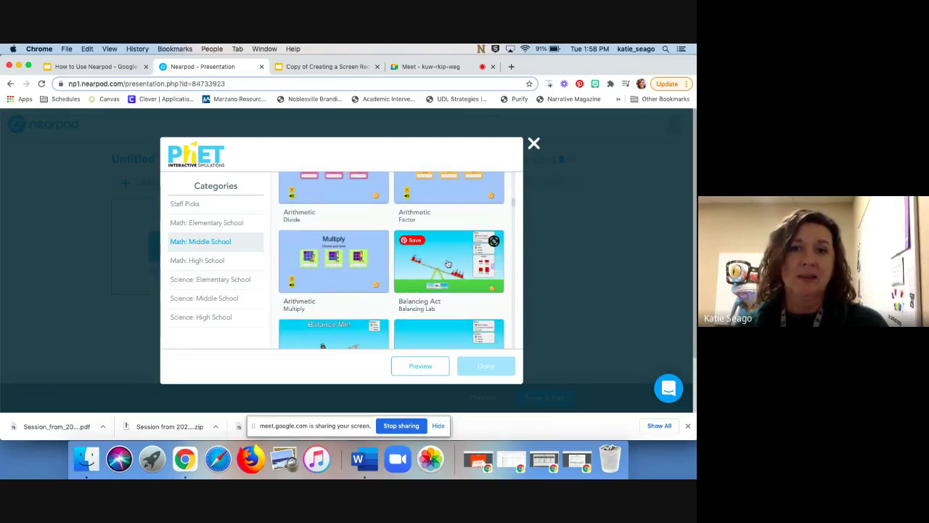
click(444, 272)
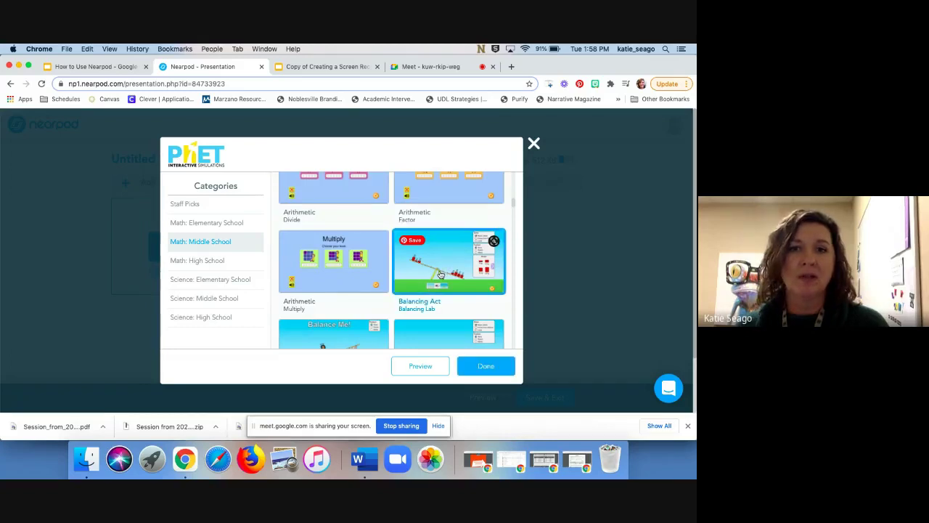
click(483, 366)
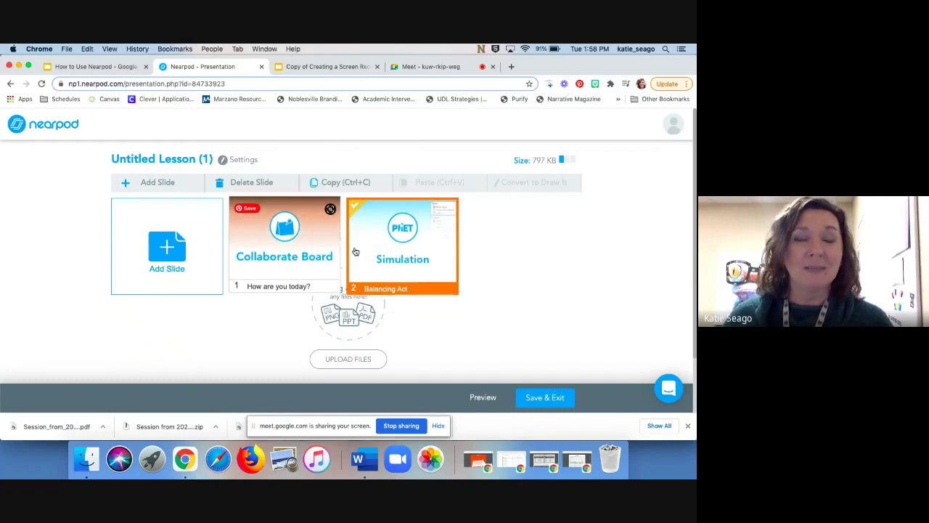
Switch to the Google Slides presentation, fill in the poll's third answer option as "fdsa", check the media options, and save the poll slide
click(295, 68)
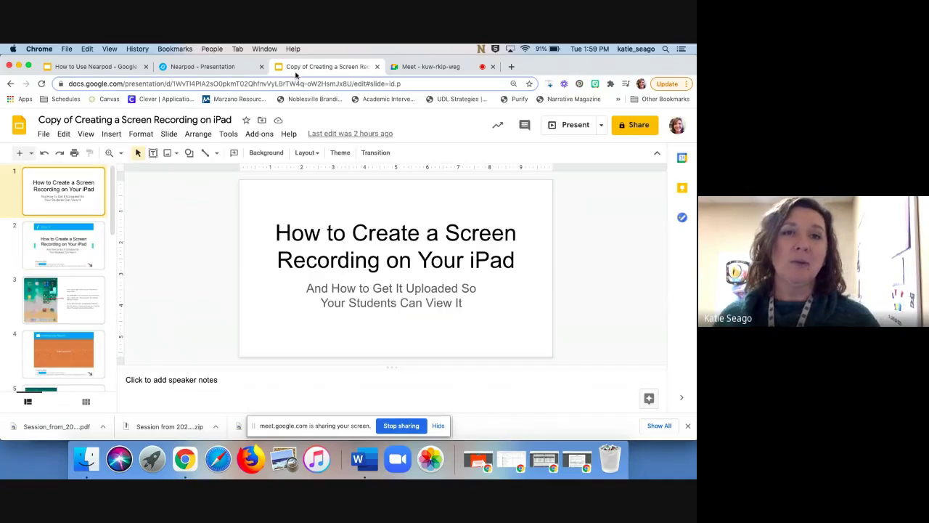
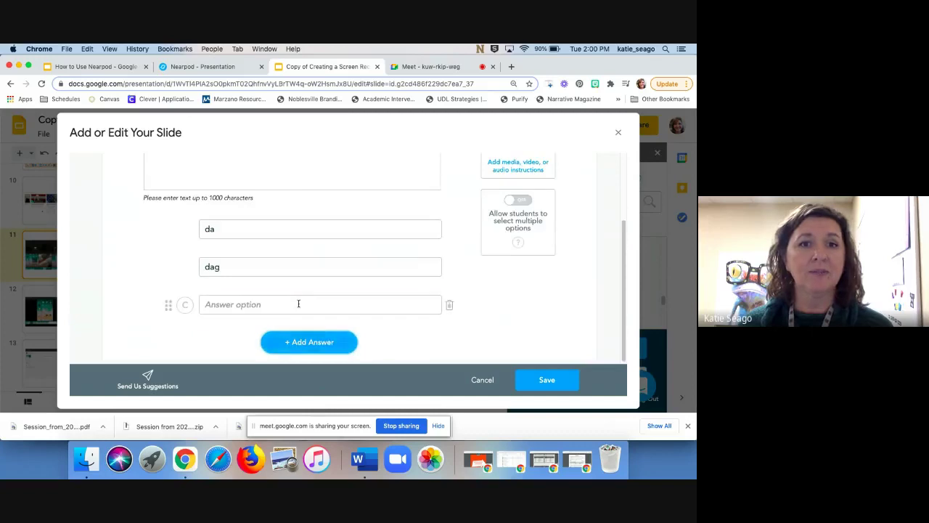
click(299, 306)
text(fdsa)
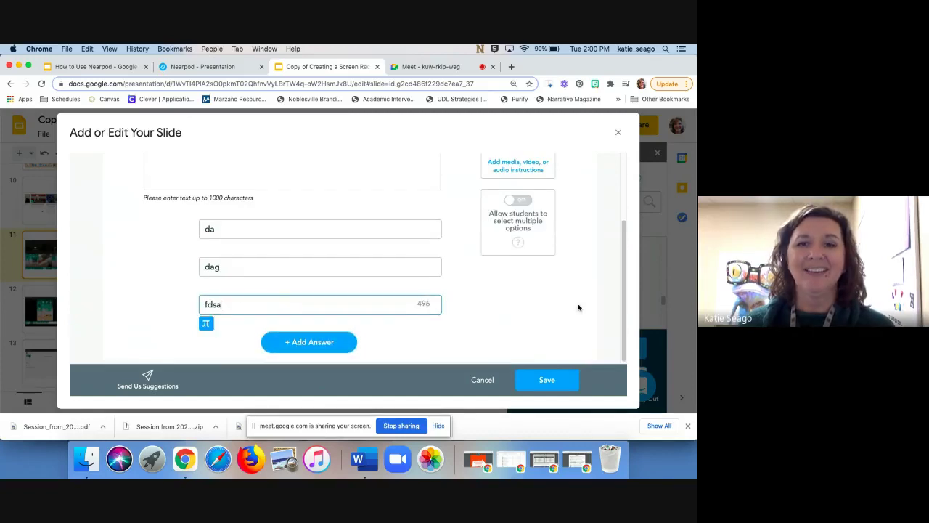
scroll(533, 307, up, 3)
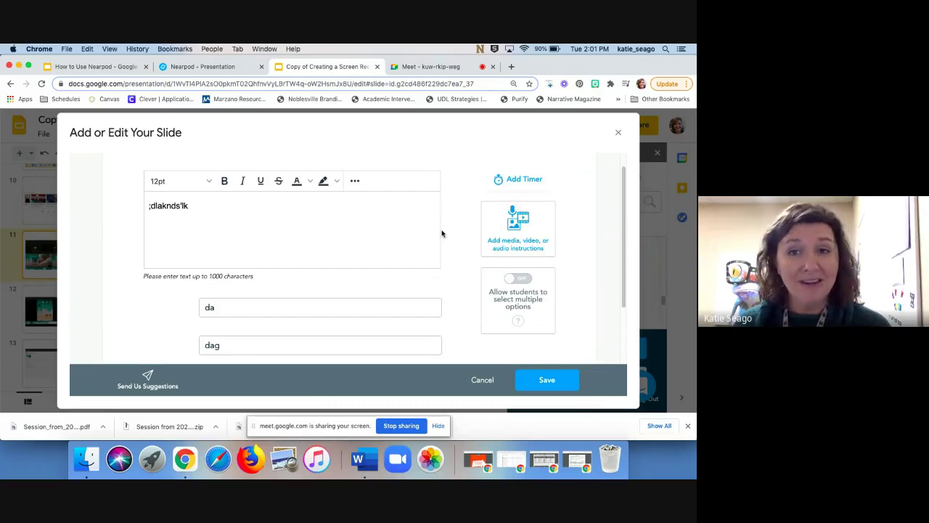
click(515, 235)
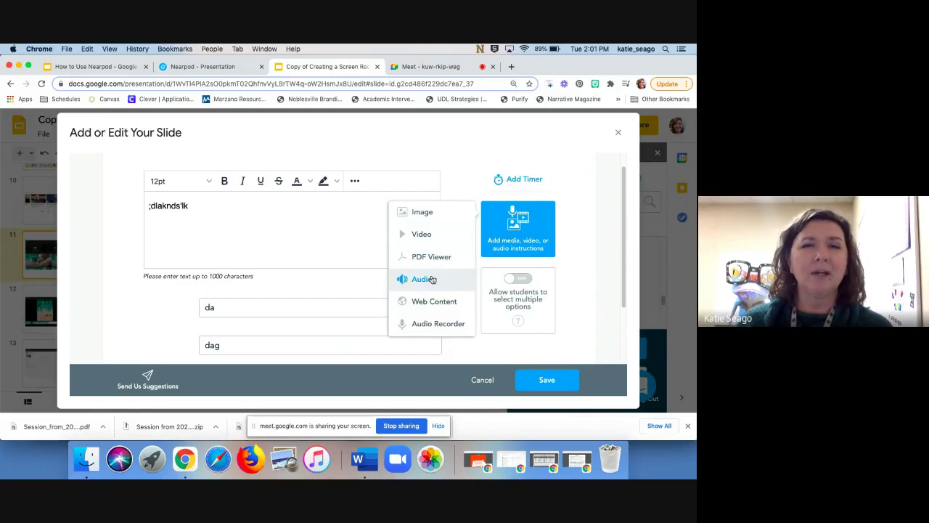
click(550, 379)
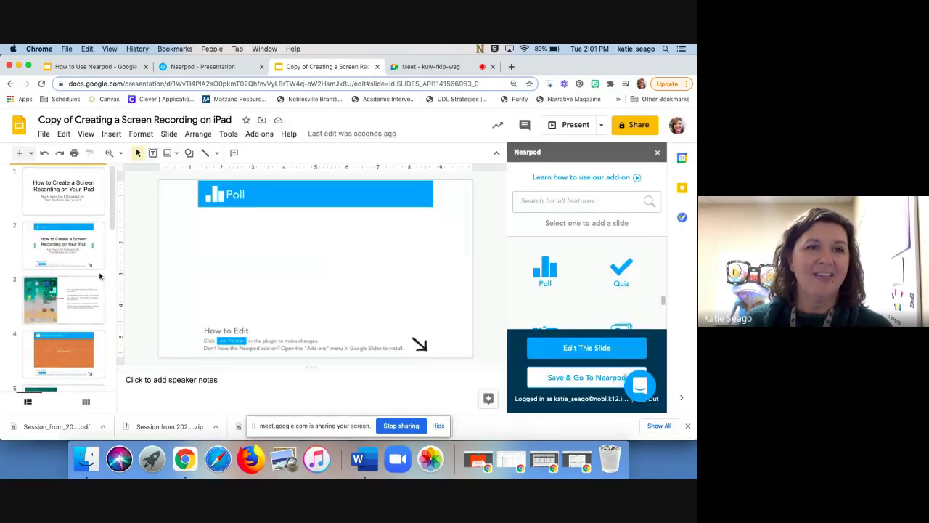
Find the newly added Poll slide at position 12 in the presentation and select it
scroll(84, 315, down, 1)
scroll(84, 315, down, 6)
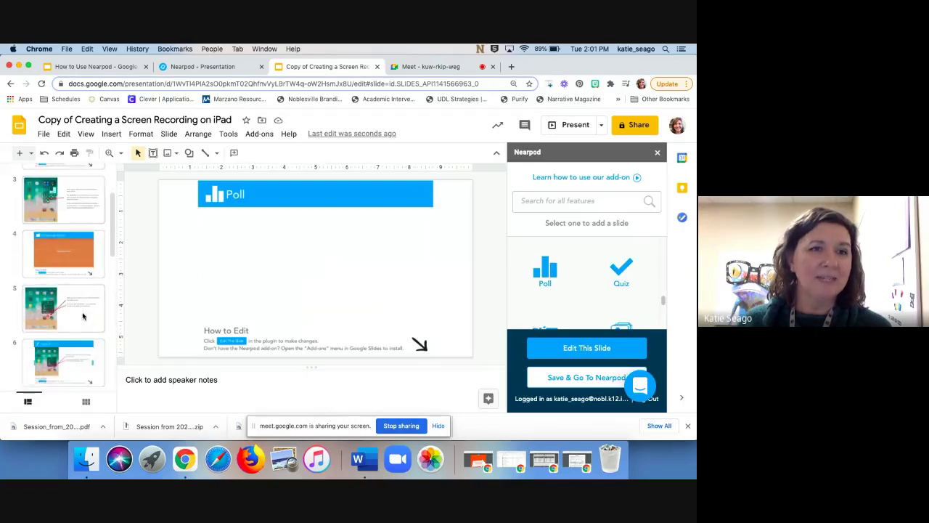
scroll(83, 316, down, 5)
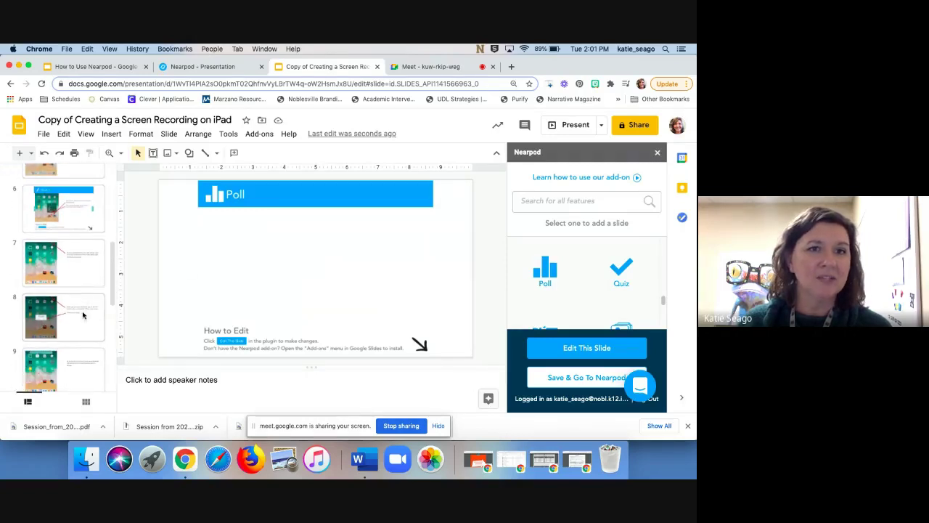
scroll(81, 285, down, 3)
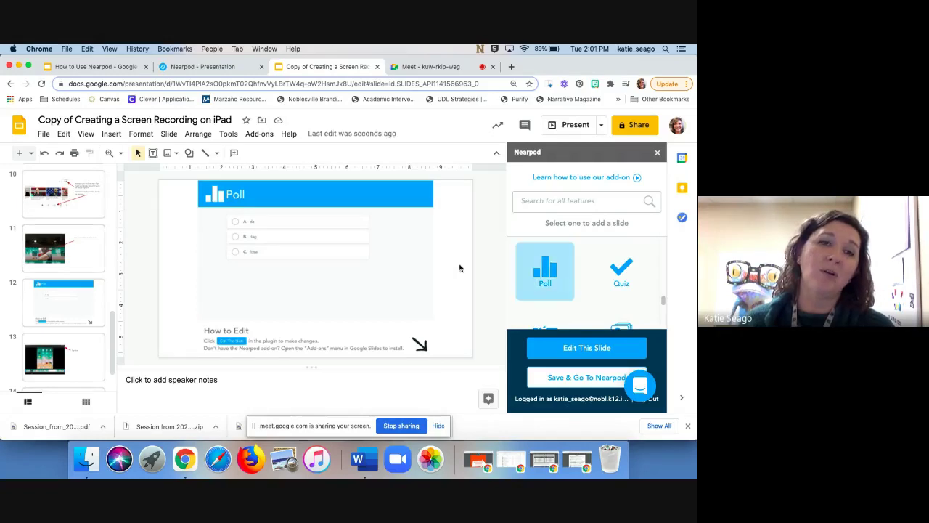
click(72, 295)
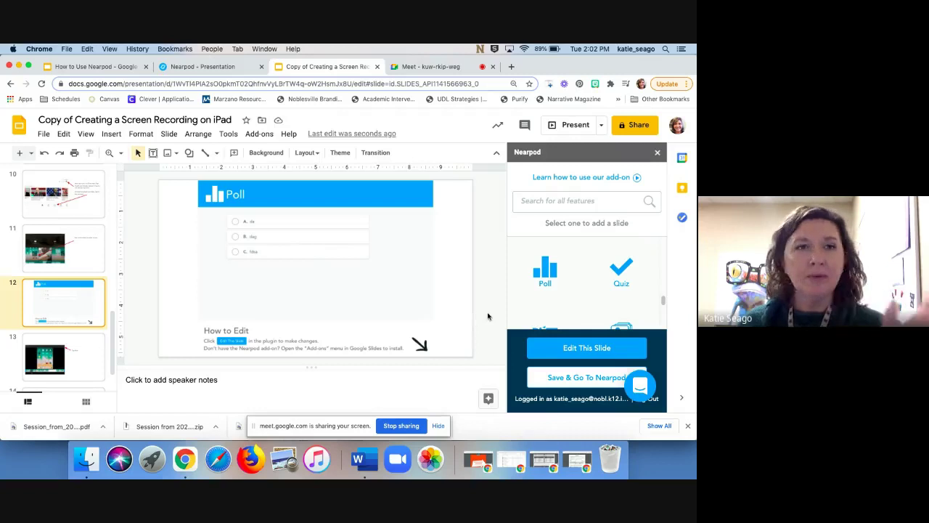
Save the slide deck to Nearpod and look at its lesson card in My Library
click(569, 378)
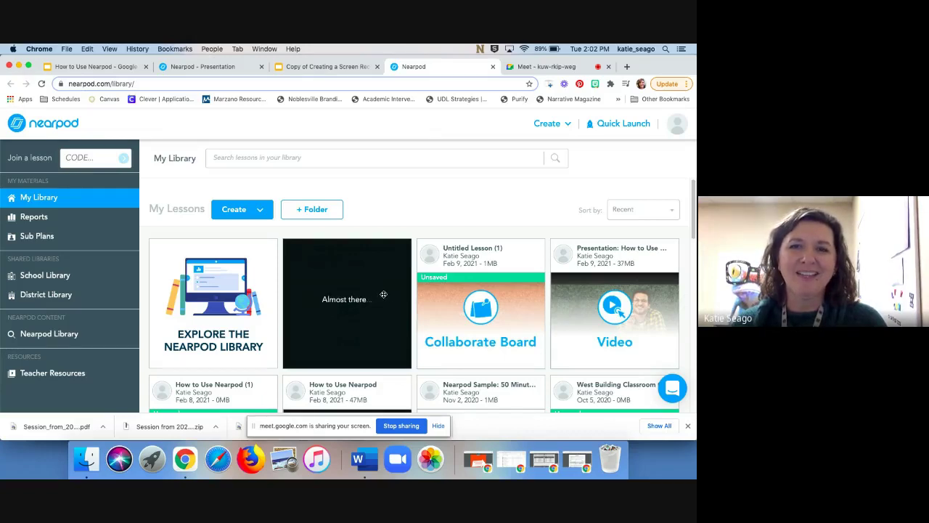
scroll(380, 299, down, 1)
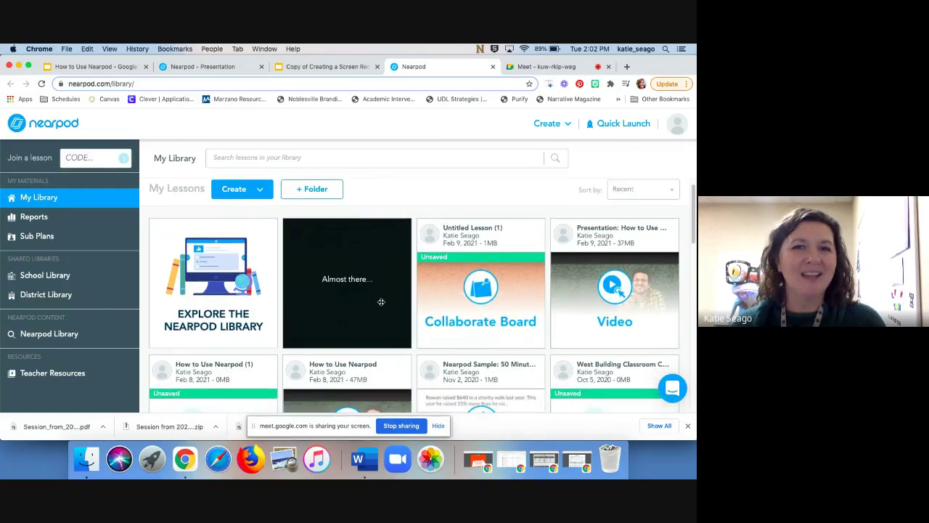
scroll(381, 301, down, 1)
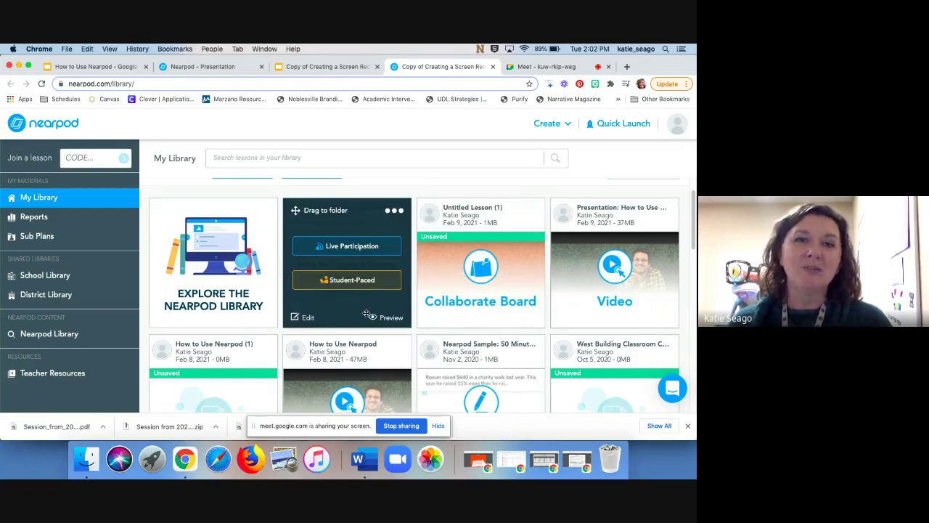
Launch "Presentation: How to Use Nearpod" as Live Participation and open join.nearpod.com in a new browser tab
scroll(363, 305, up, 1)
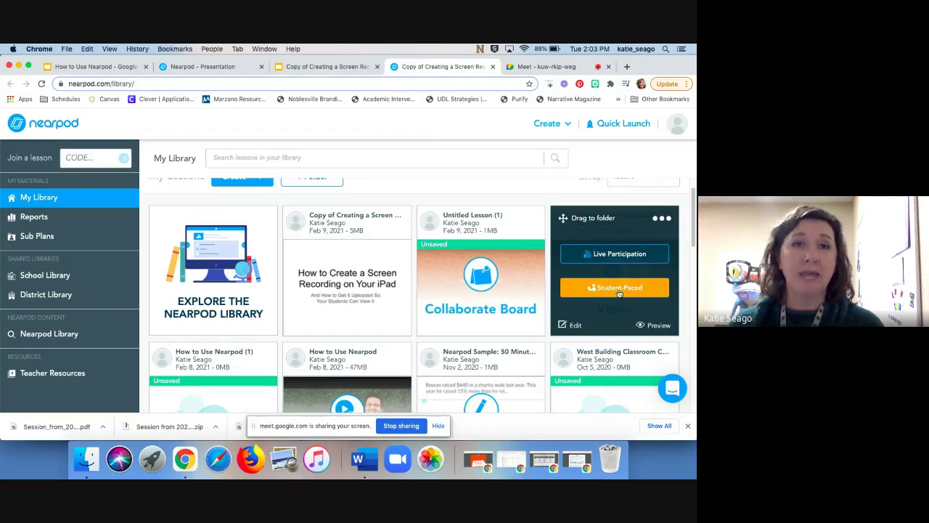
click(608, 256)
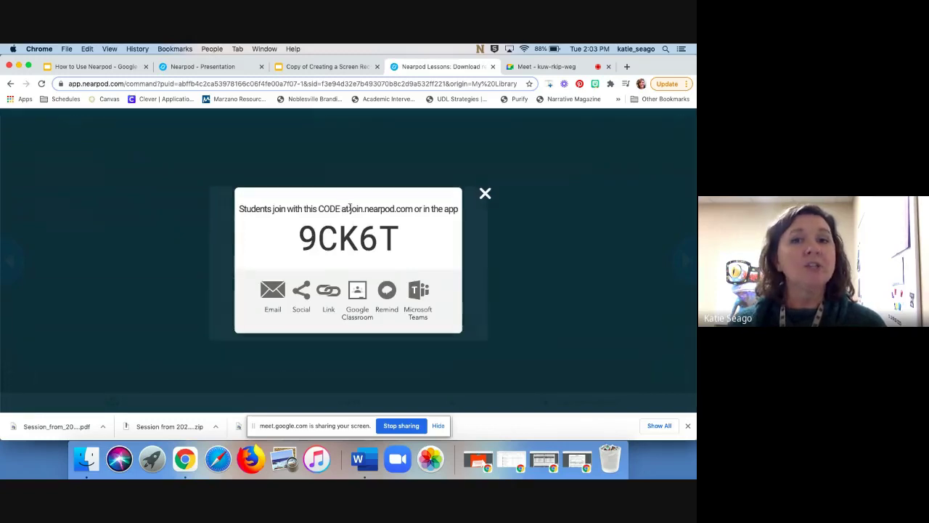
drag(350, 208, 415, 212)
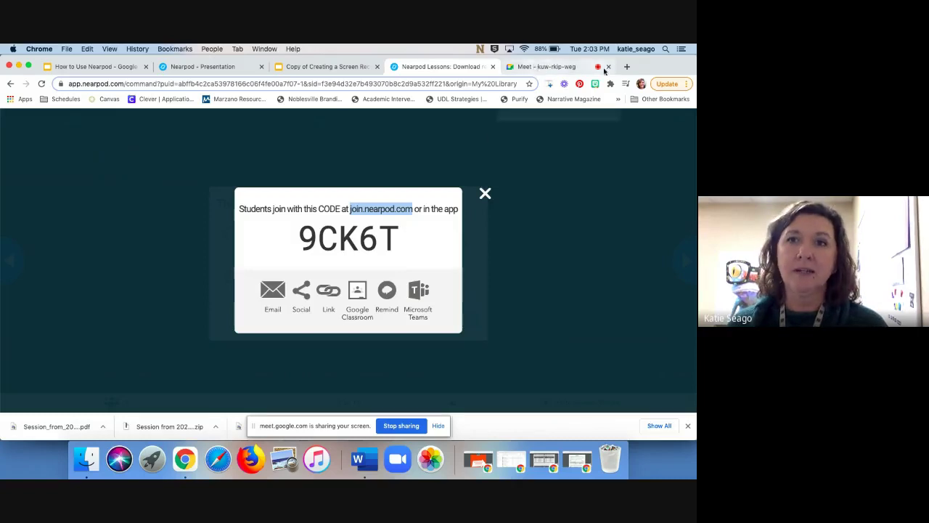
click(627, 66)
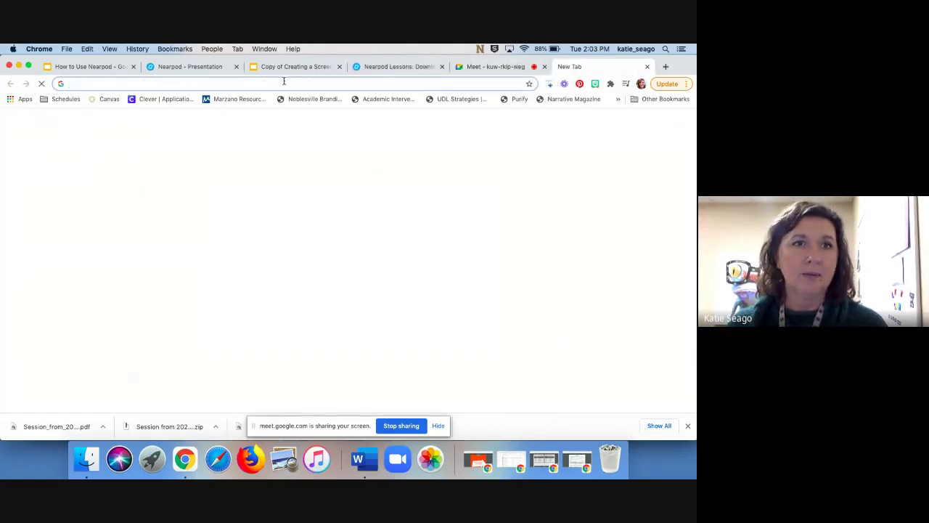
click(284, 83)
text(join.nearpod.com/)
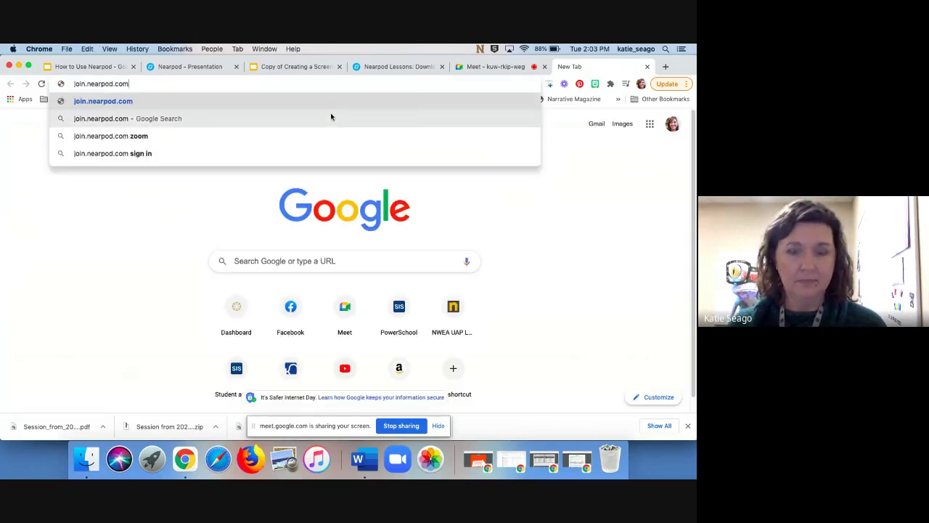
key(Return)
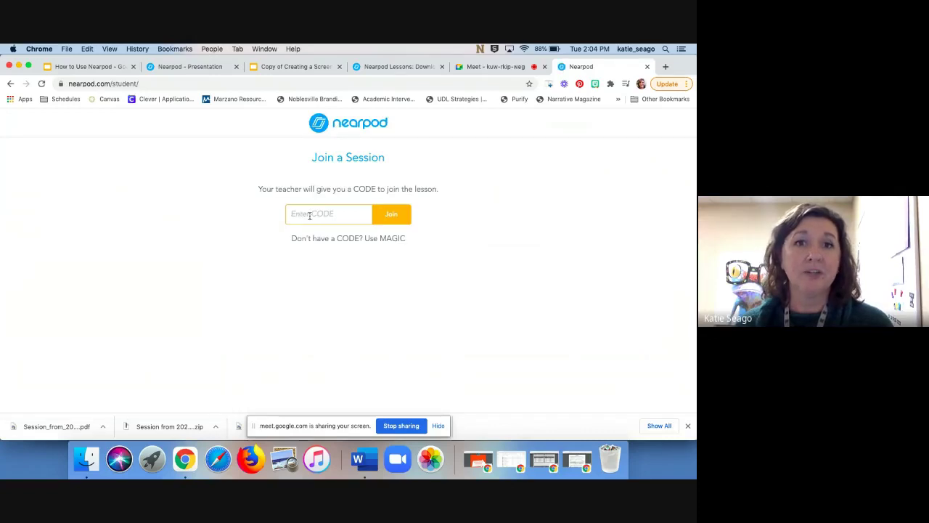
Copy the lesson's join code from the teacher view, enter it on the student page, and join the lesson under the prefilled name
click(401, 67)
drag(388, 240, 290, 240)
key(super+c)
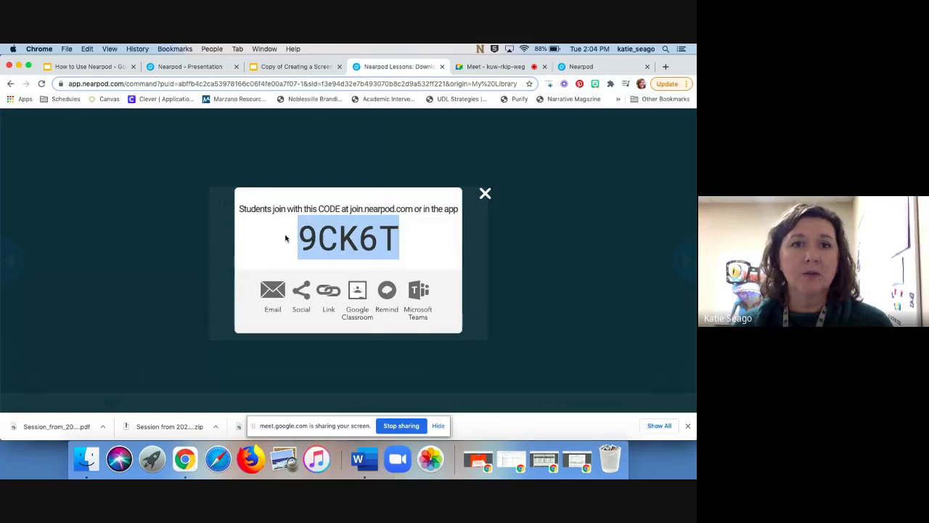
key(super+9)
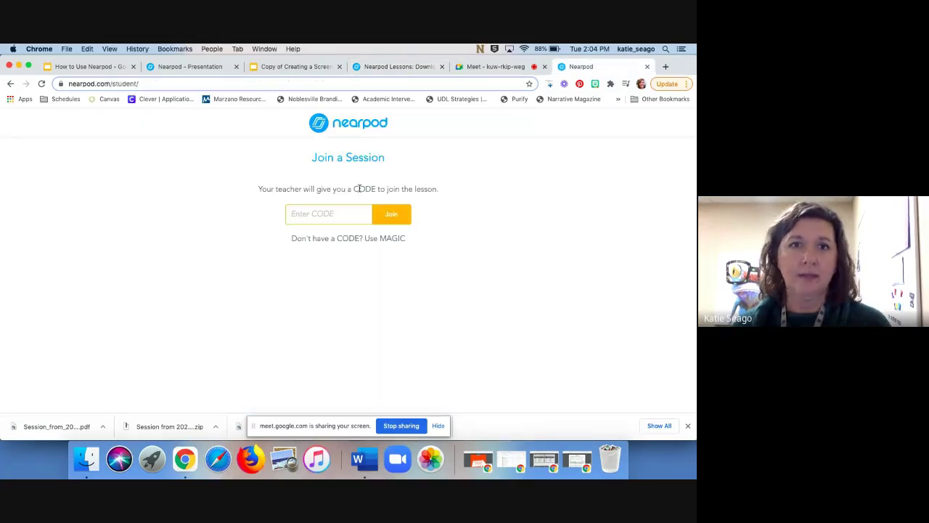
click(334, 212)
key(super+v)
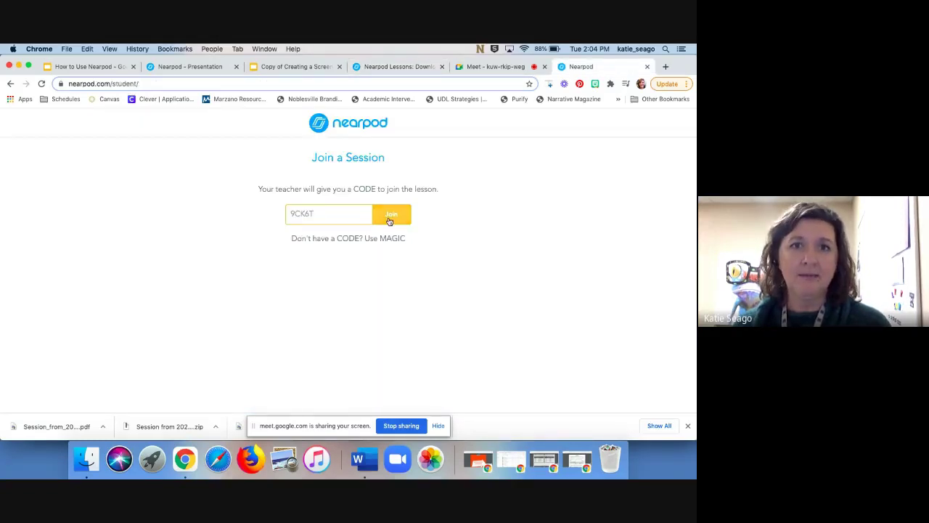
click(388, 216)
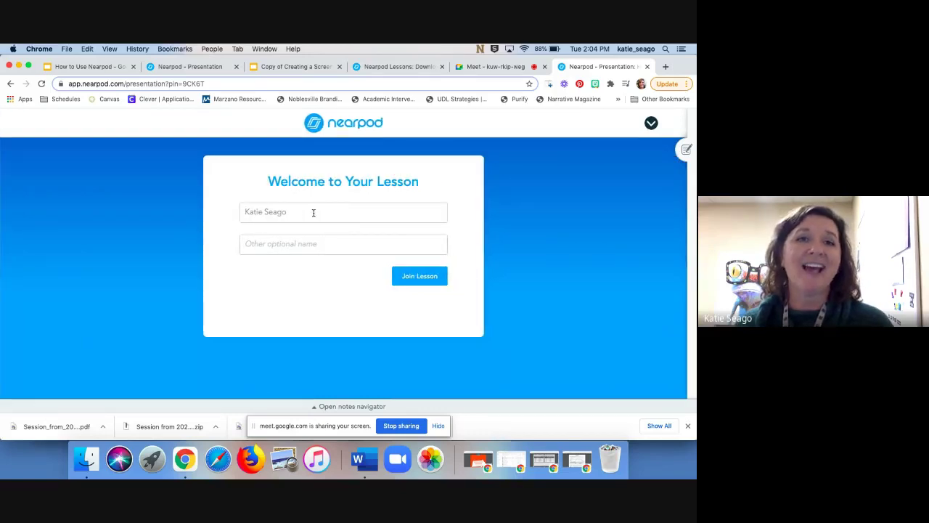
click(431, 278)
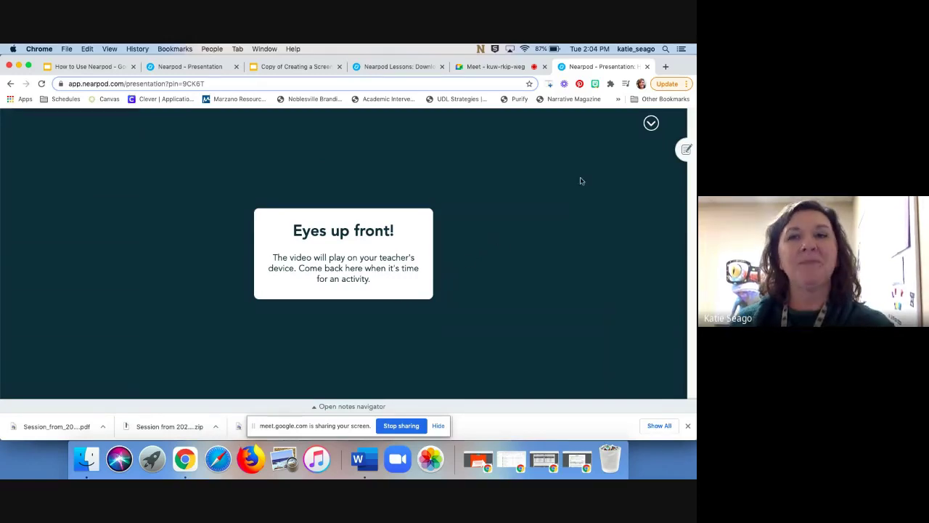
Dismiss the join code in the teacher view, set the video to "Teacher plays", and start playing it
click(373, 67)
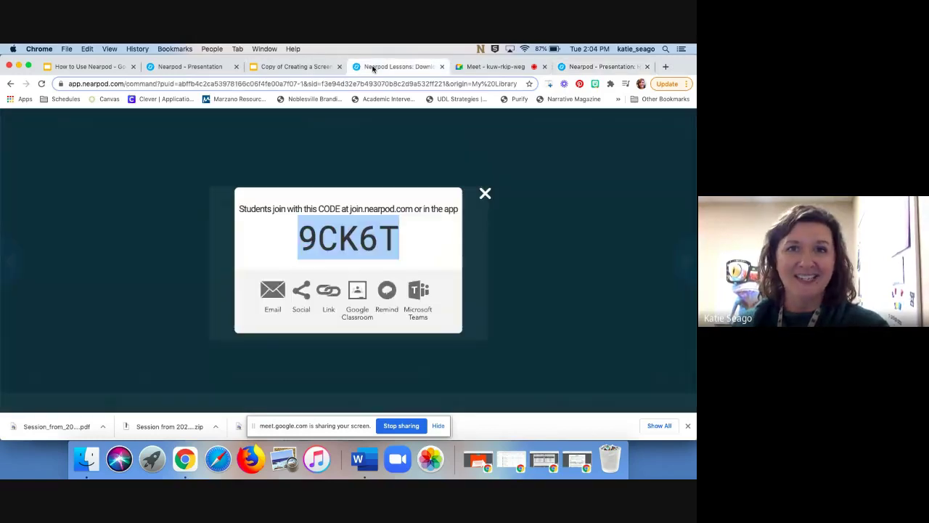
click(485, 193)
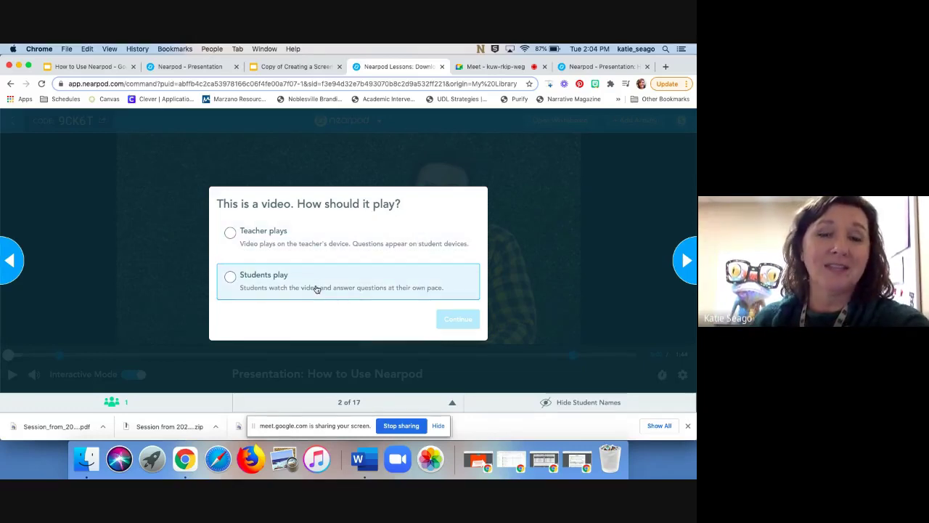
click(291, 245)
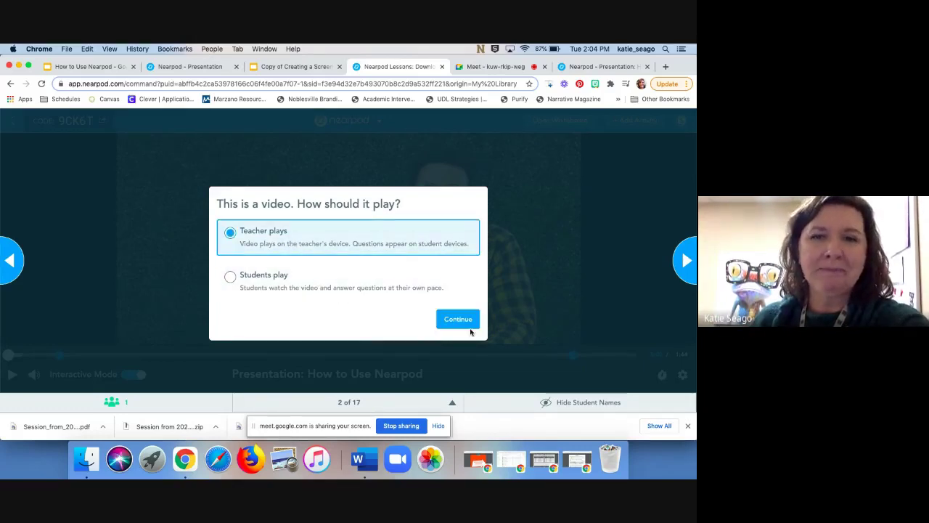
click(455, 320)
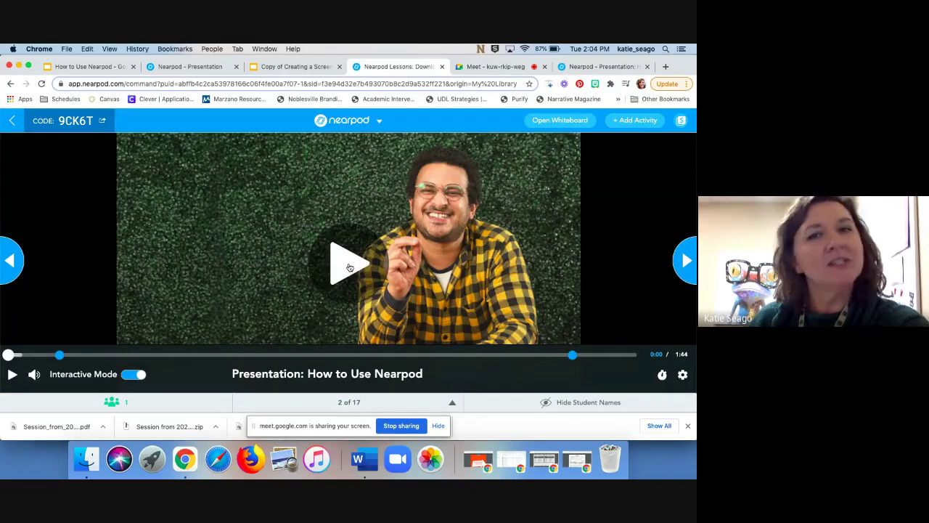
click(349, 268)
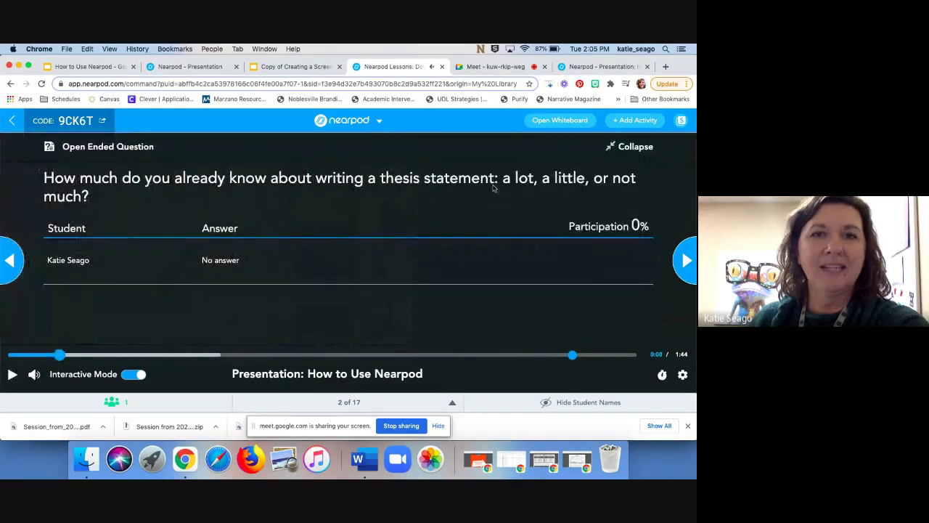
Answer the open-ended thesis statement question in the student view with "Not much" and submit it
click(591, 66)
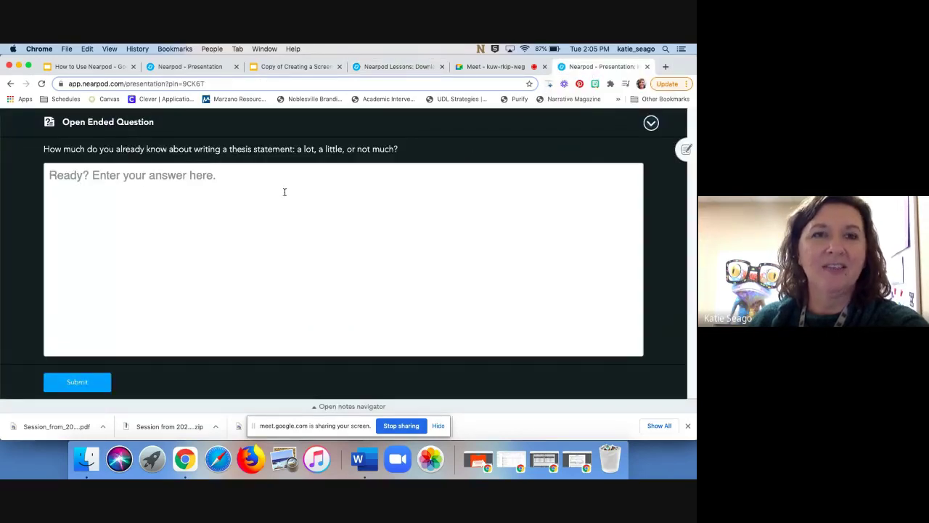
click(233, 180)
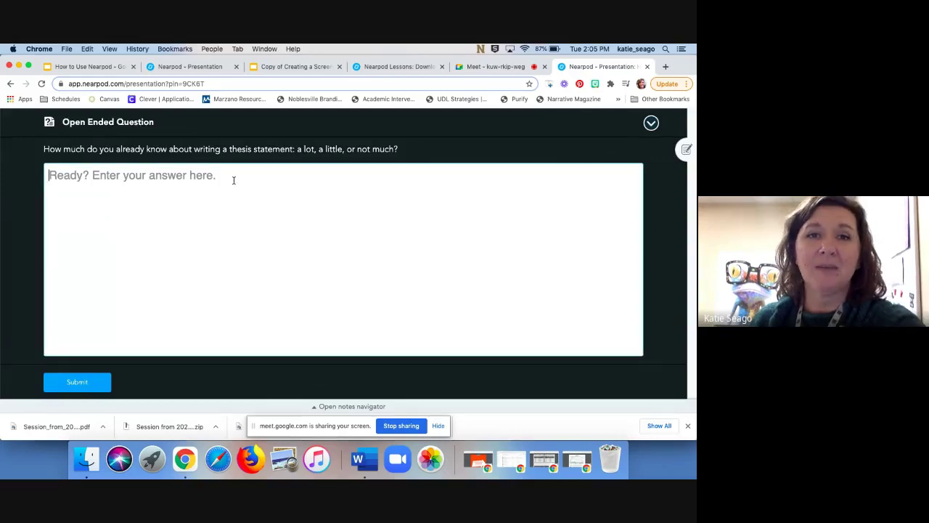
text(Not much)
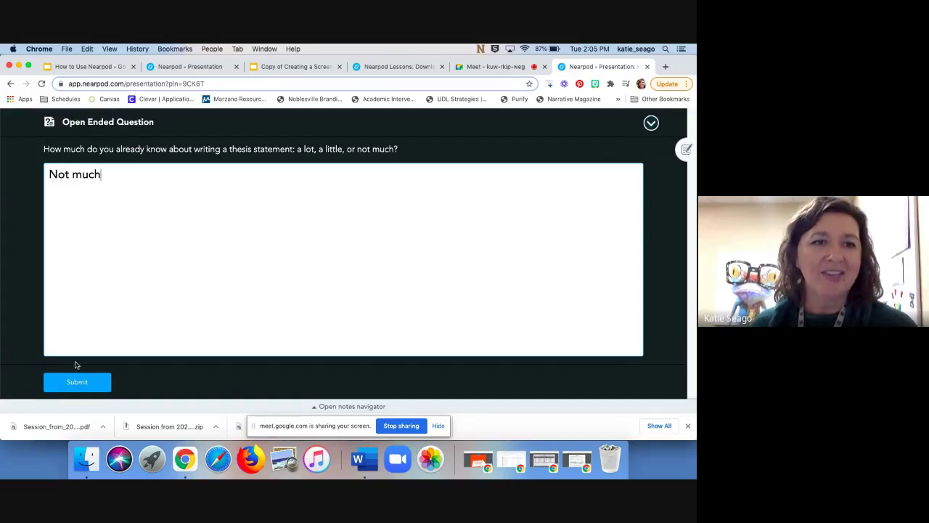
click(76, 384)
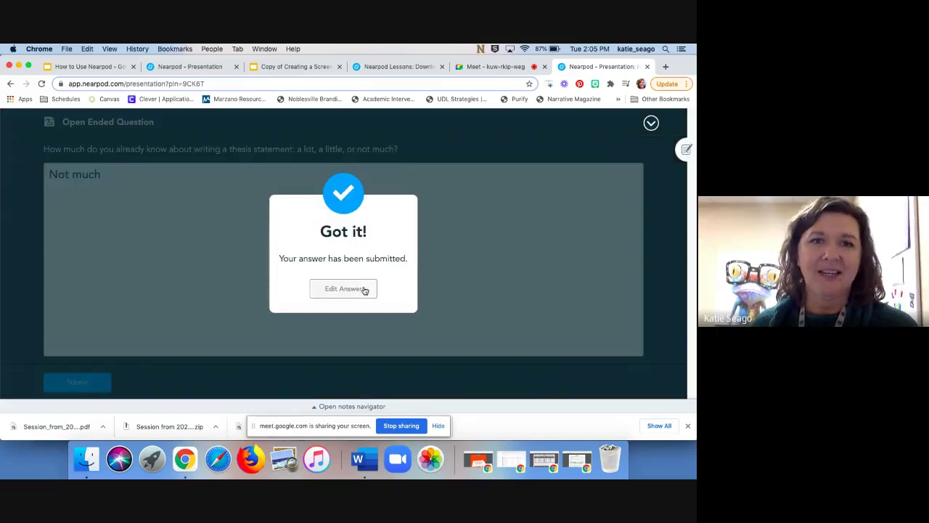
Return to the teacher view to review the student's answer and advance the lesson to slide 3
click(413, 65)
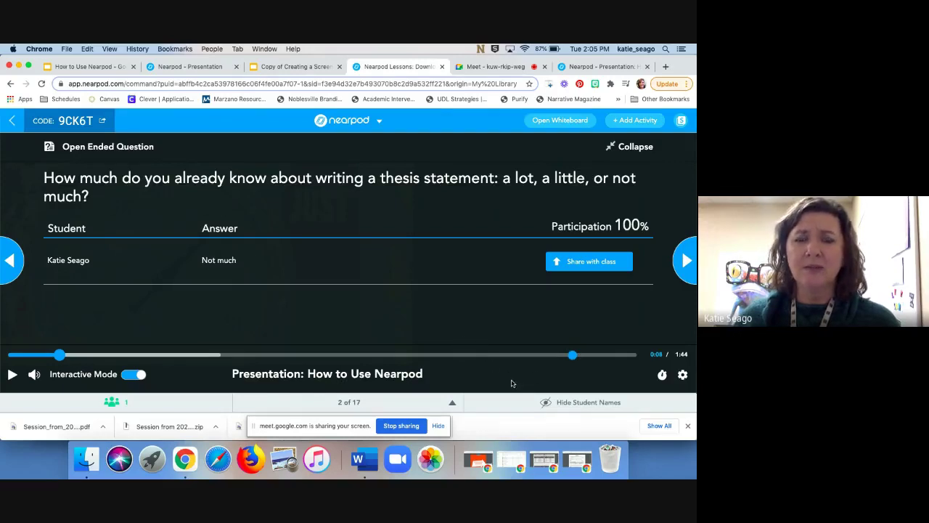
click(683, 264)
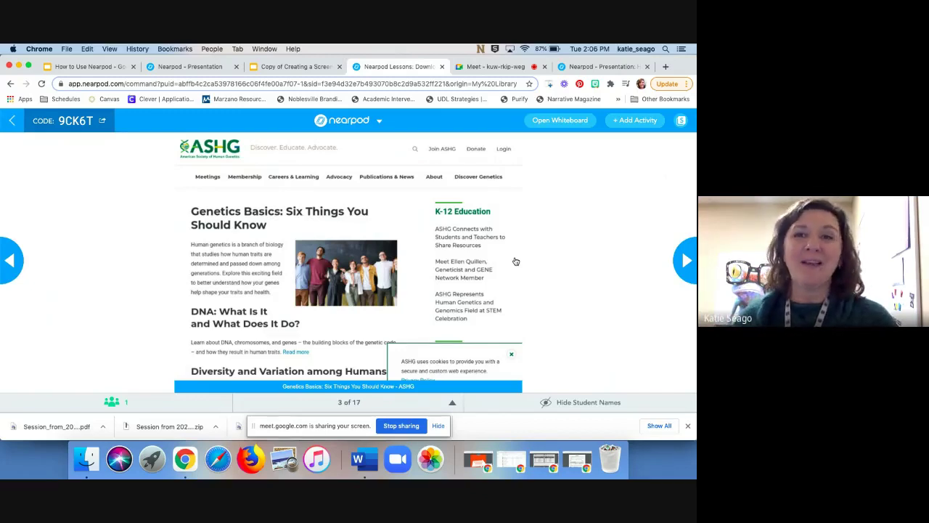
Advance the live lesson to slide 4 and rotate the 3D plant cell model to show it from several angles
click(686, 259)
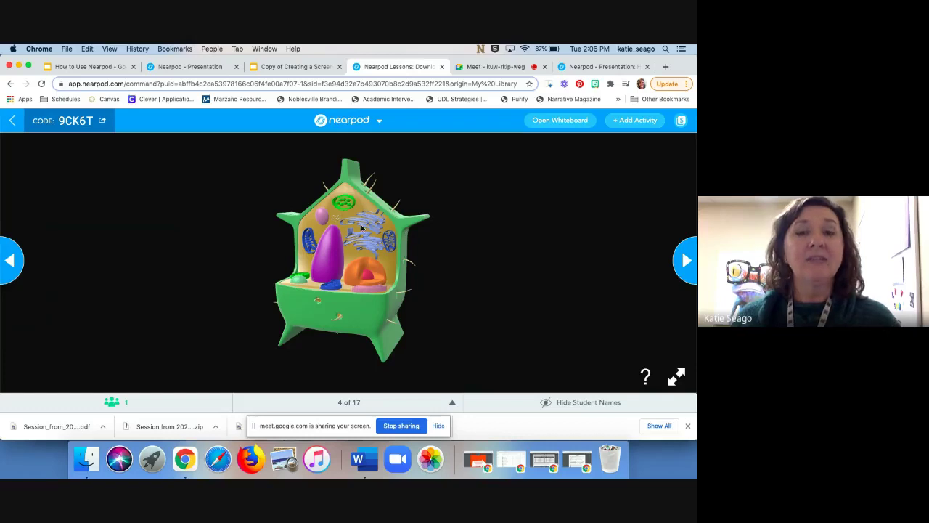
drag(389, 243, 462, 249)
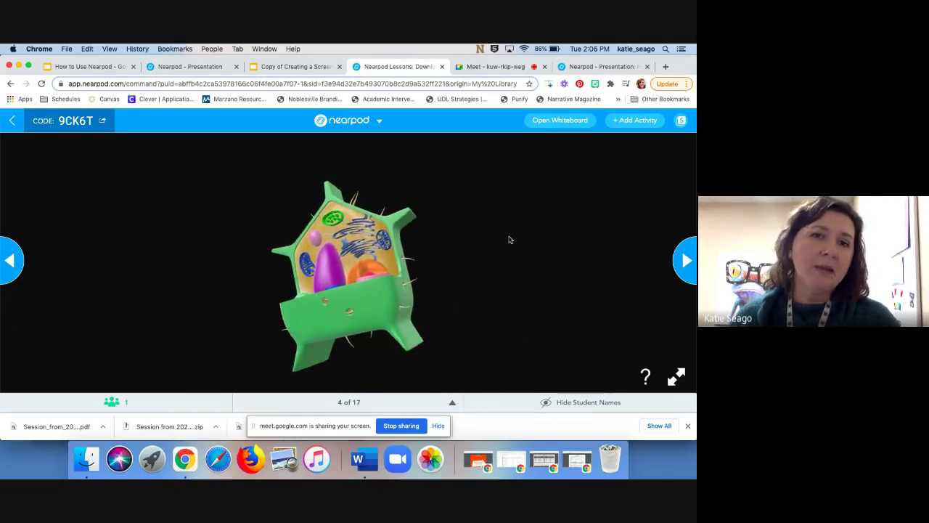
drag(390, 254, 419, 261)
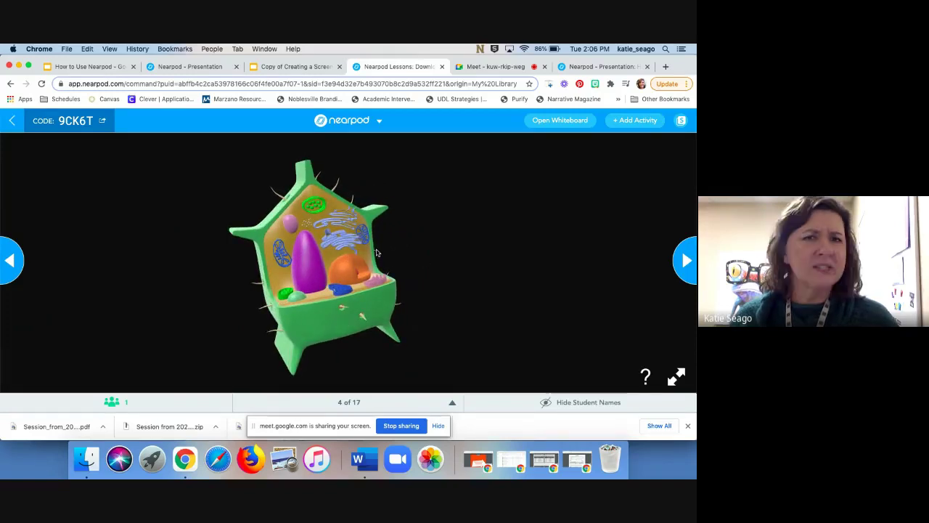
mouse_move(352, 252)
mouse_down()
mouse_move(384, 254)
mouse_move(371, 261)
mouse_move(337, 249)
mouse_up()
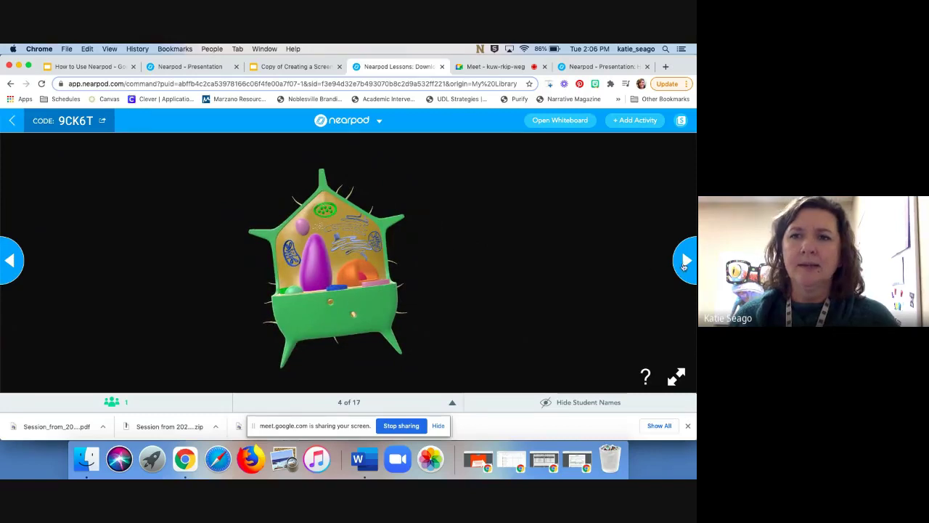
Advance the lesson to slide 5 and set the line's slope to 3/2 in the Graphing Lines simulation
click(684, 266)
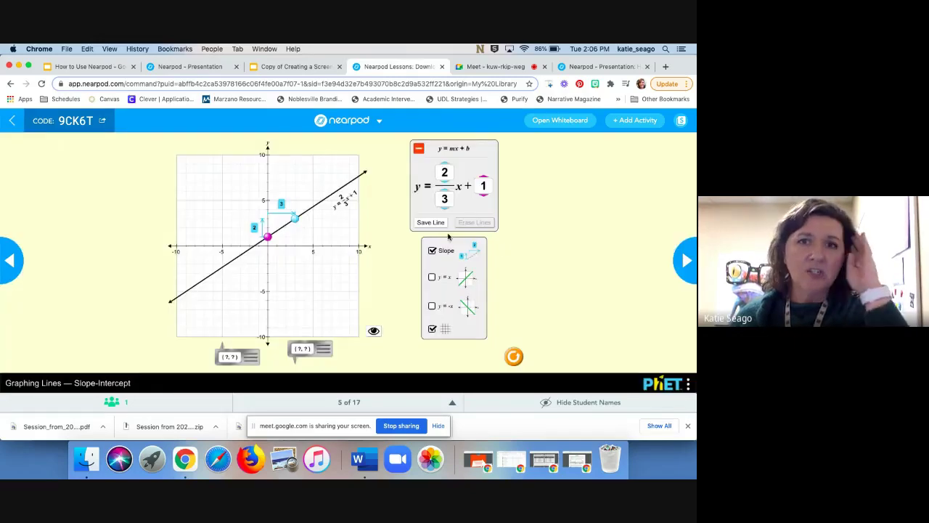
click(445, 165)
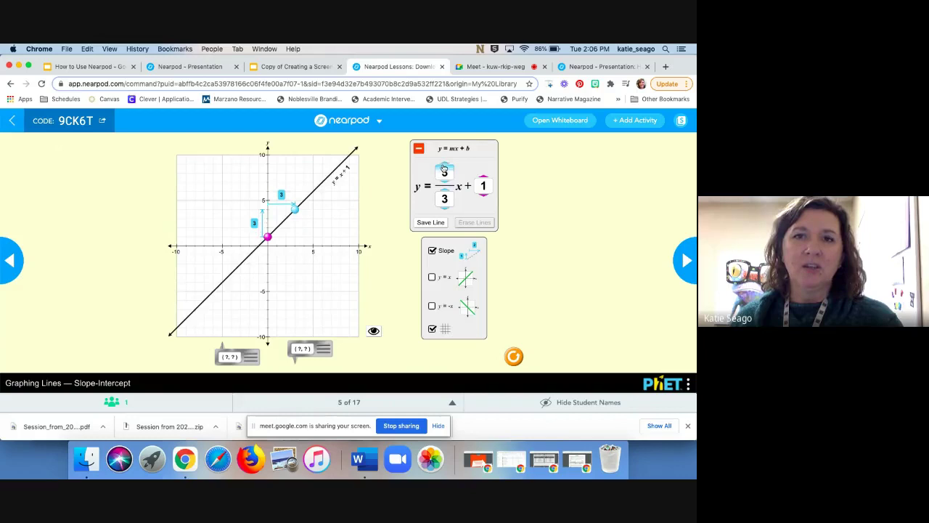
click(445, 207)
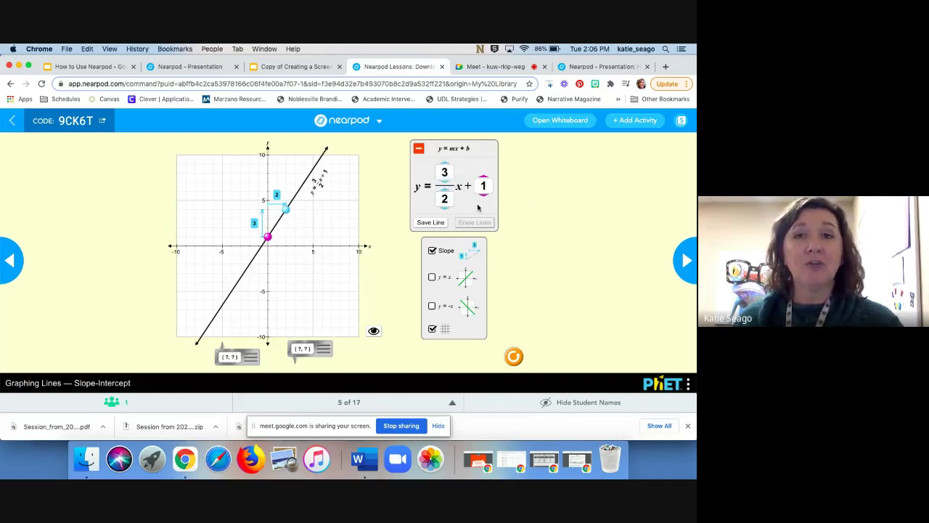
Advance the lesson to slide 6 and look around the 360-degree view of the pyramids
click(687, 260)
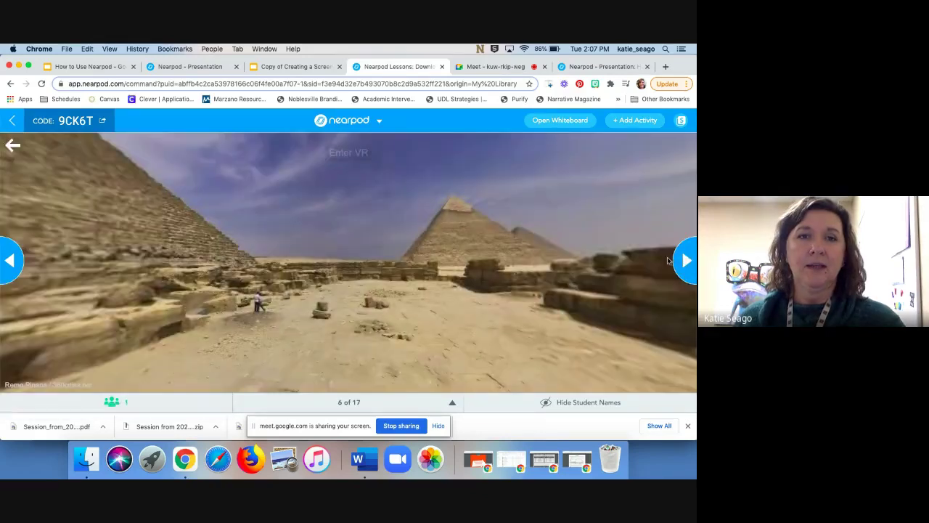
drag(533, 289, 356, 270)
drag(447, 266, 339, 267)
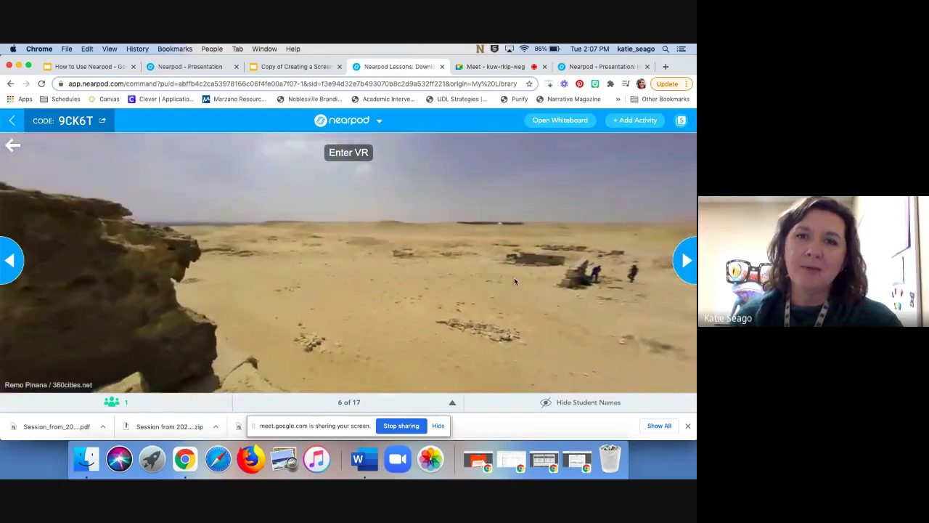
drag(514, 277, 377, 251)
drag(540, 249, 250, 319)
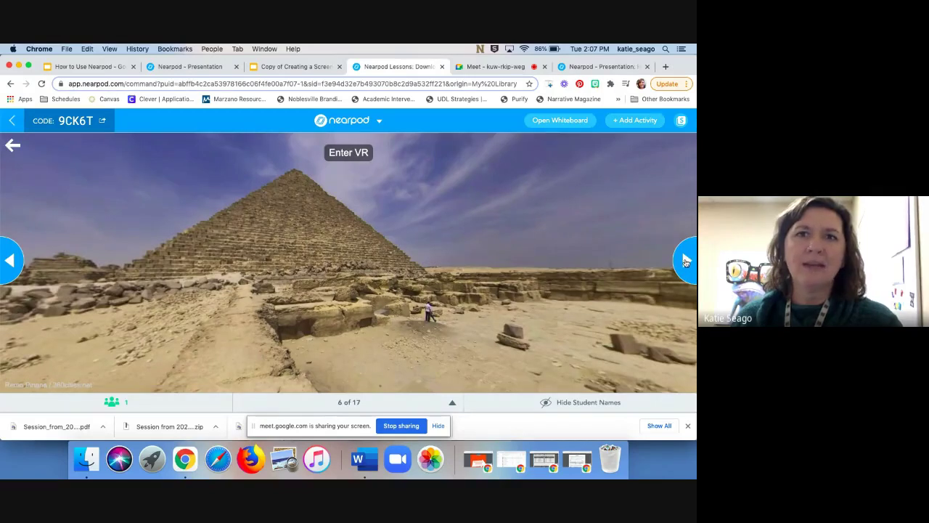
Advance the lesson to slide 7, then run the x₀ slider animation on the graph and pause it partway
click(685, 262)
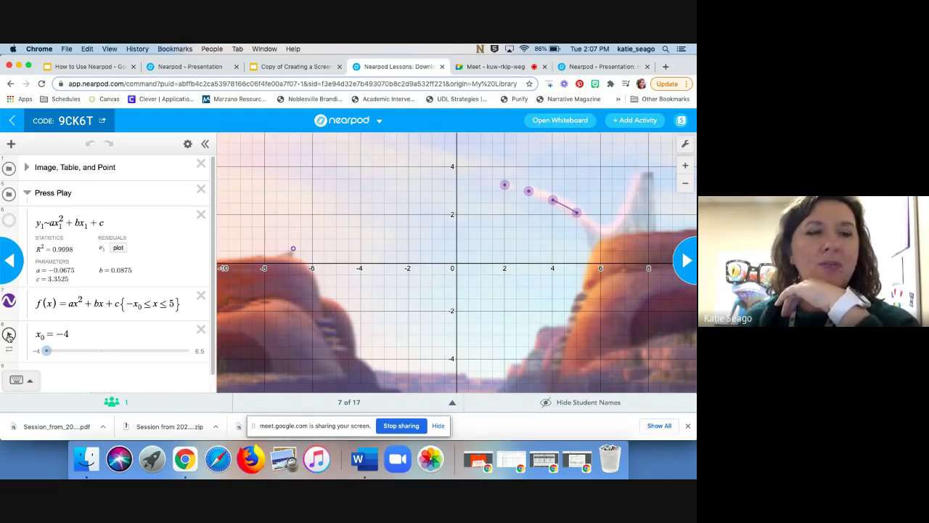
click(9, 334)
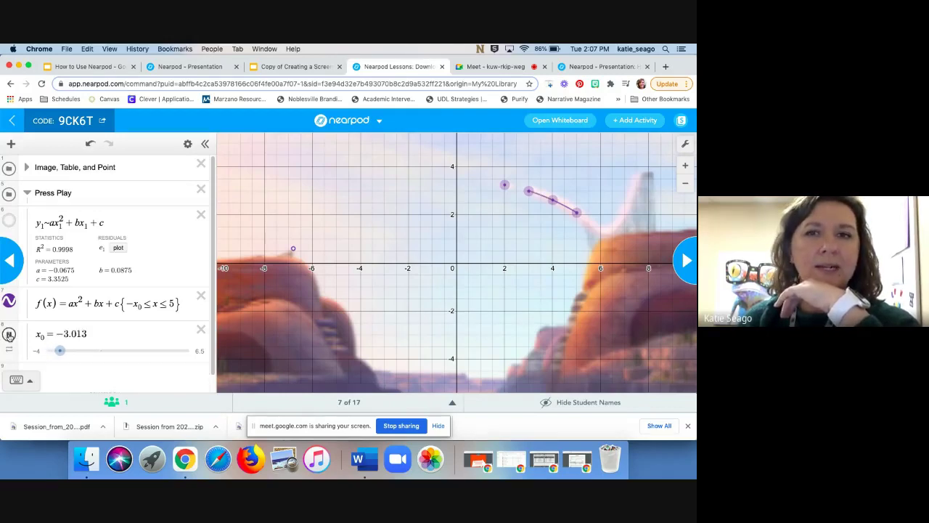
click(8, 334)
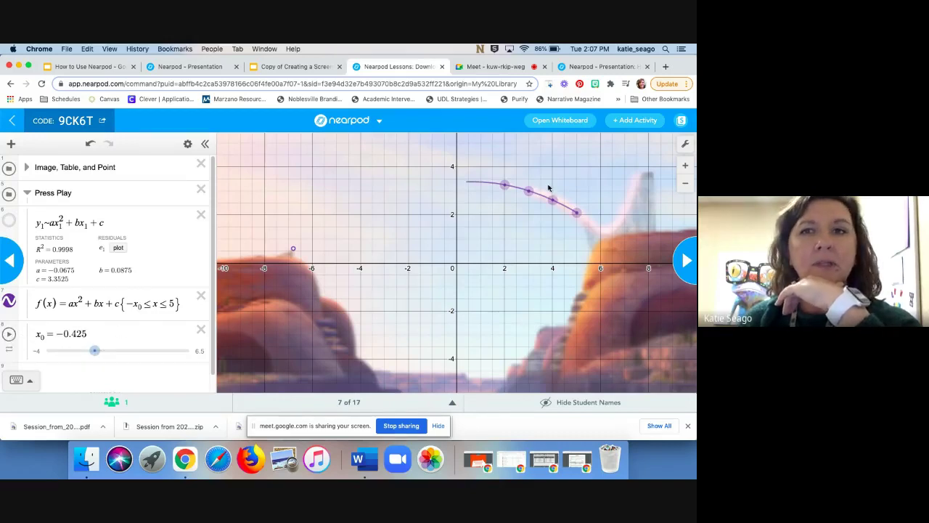
Advance the lesson to slide 8 and browse the W.E.B. DuBois presentation from its title down through the Major Accomplishments section
click(686, 259)
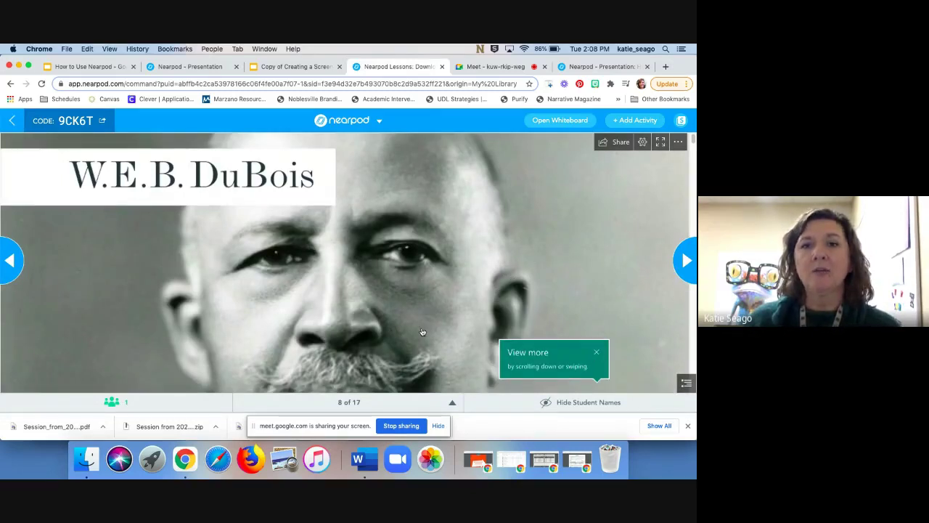
scroll(420, 332, down, 2)
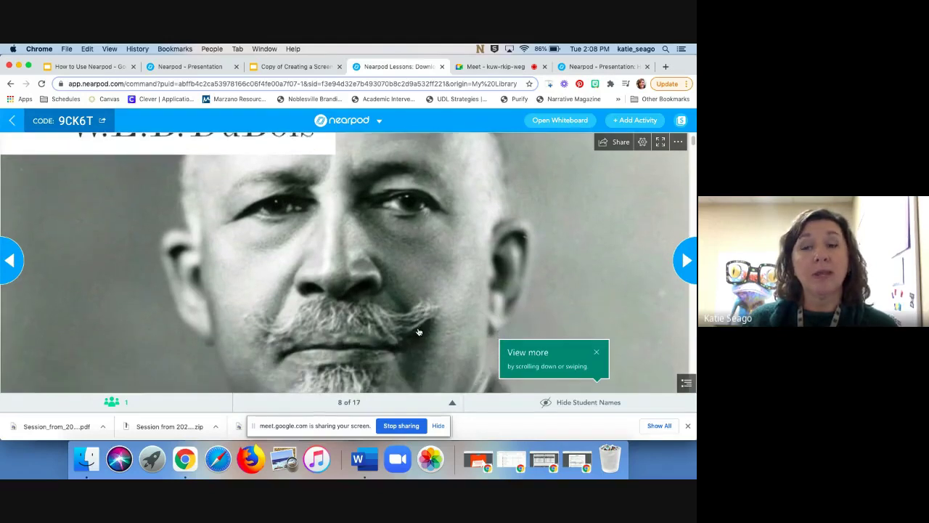
scroll(418, 331, down, 7)
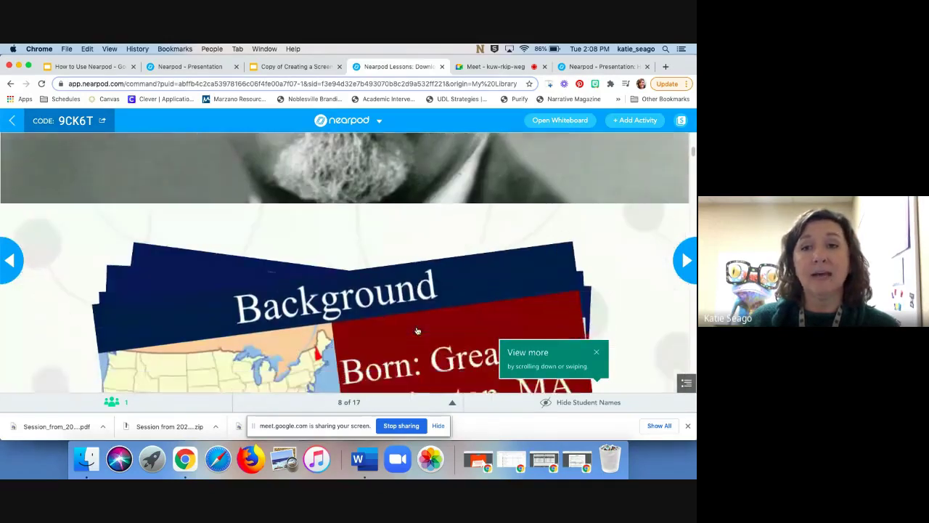
scroll(417, 331, down, 3)
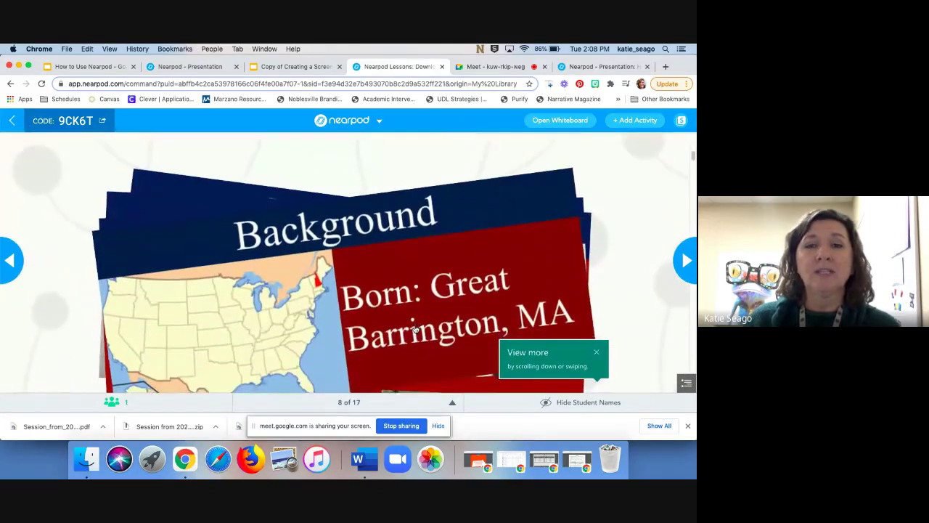
scroll(417, 327, down, 3)
scroll(494, 233, down, 3)
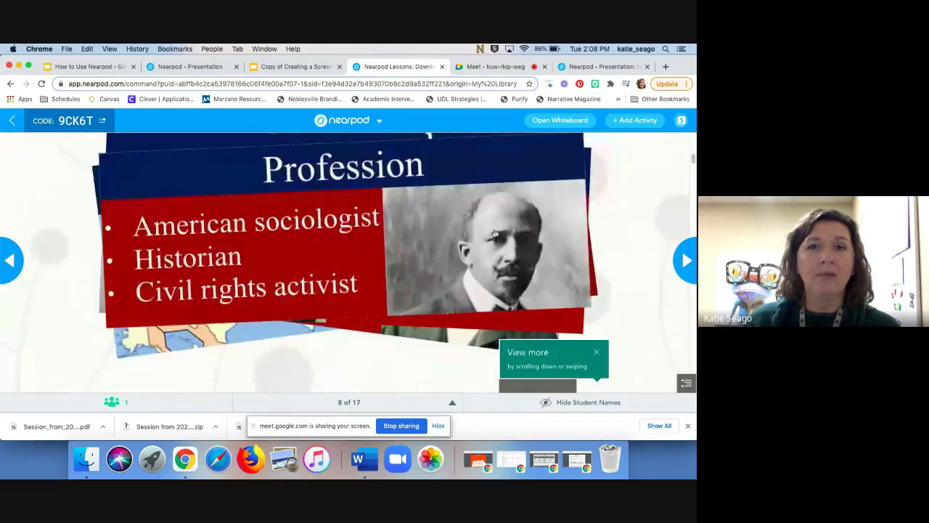
scroll(486, 236, down, 3)
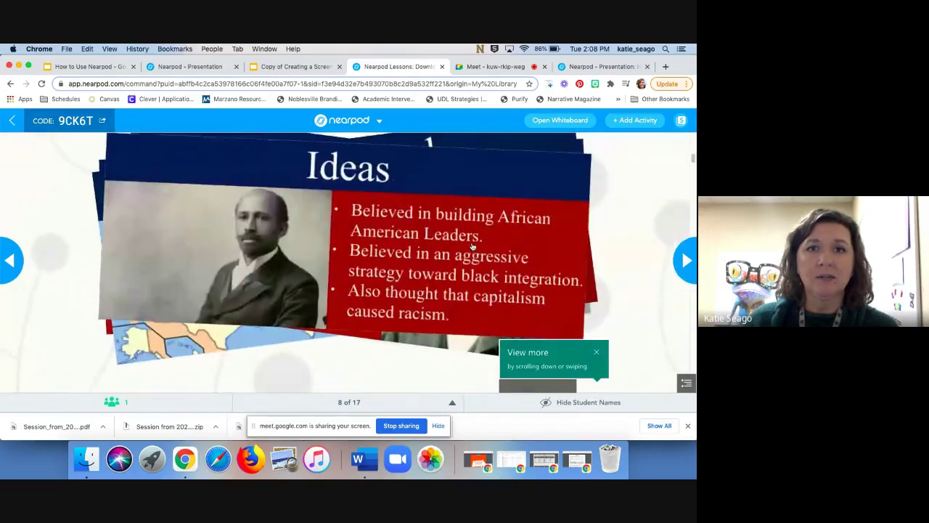
scroll(472, 247, down, 3)
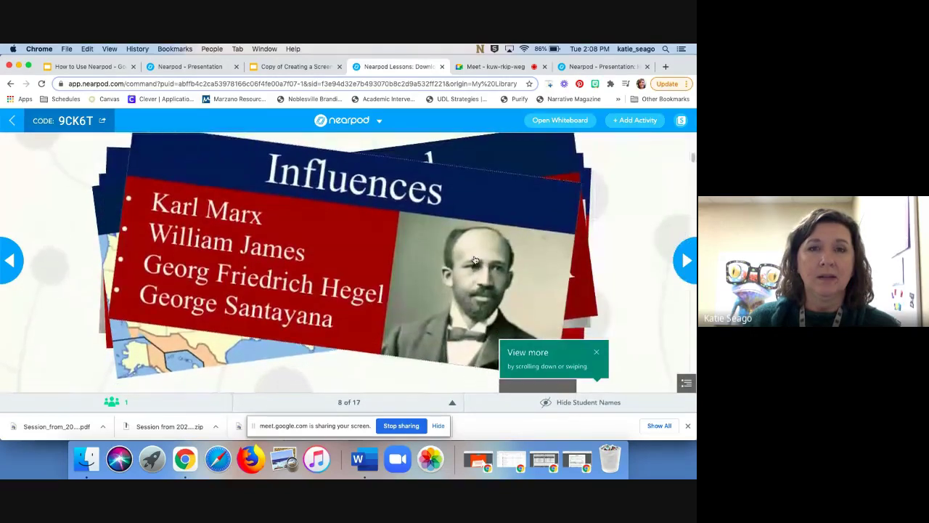
scroll(474, 260, down, 3)
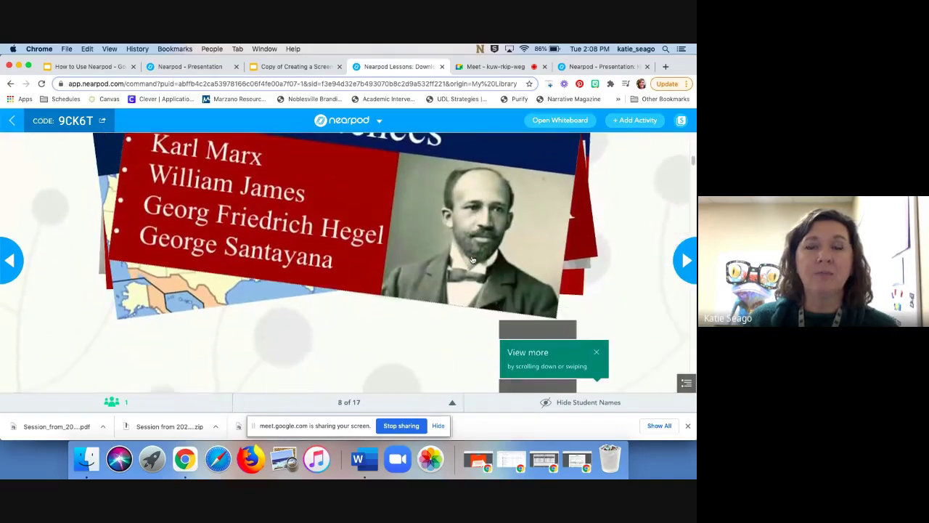
scroll(471, 258, down, 2)
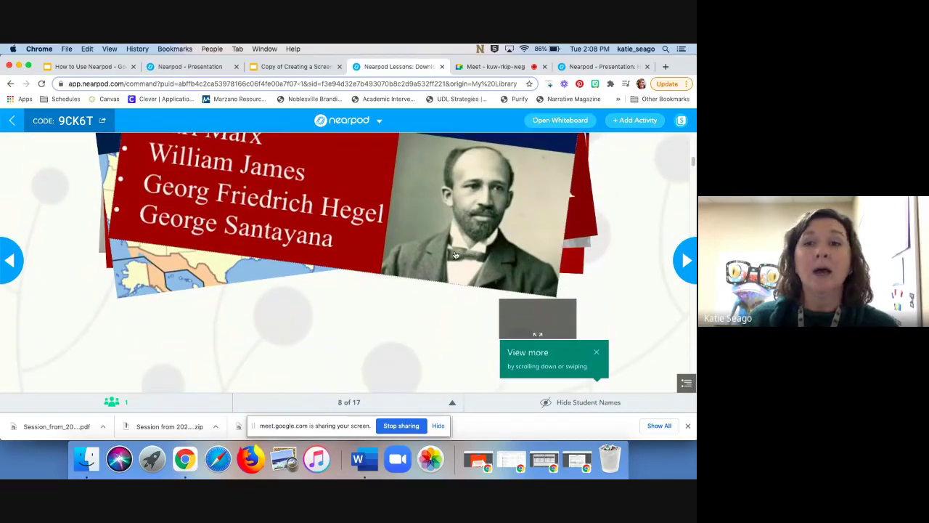
scroll(456, 254, down, 3)
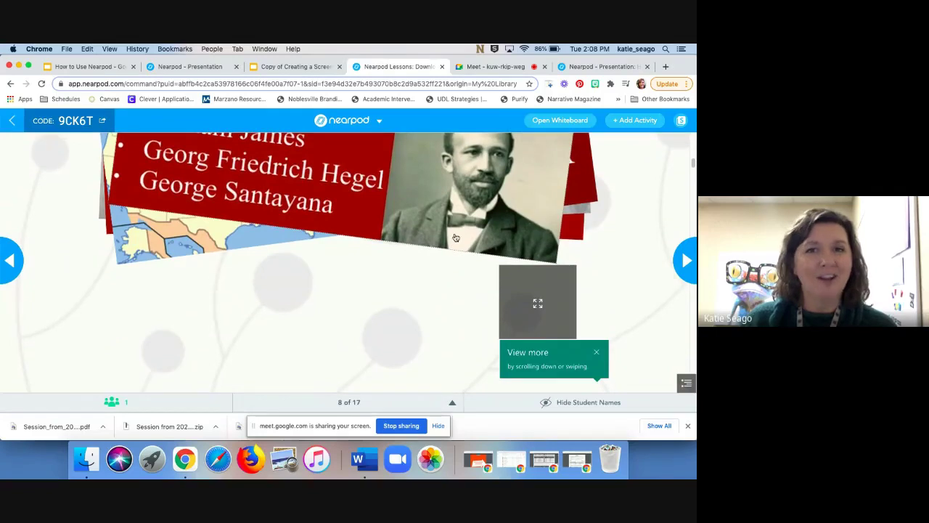
scroll(390, 273, down, 10)
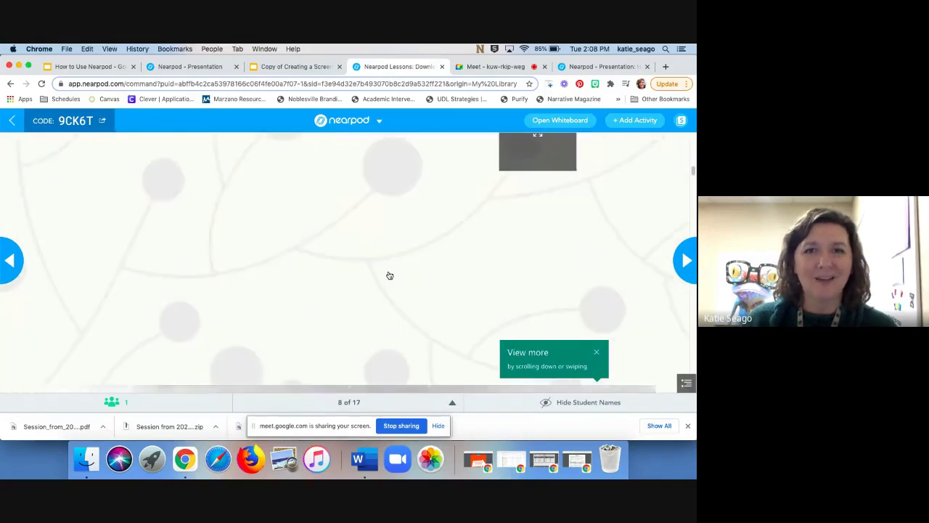
scroll(390, 274, down, 10)
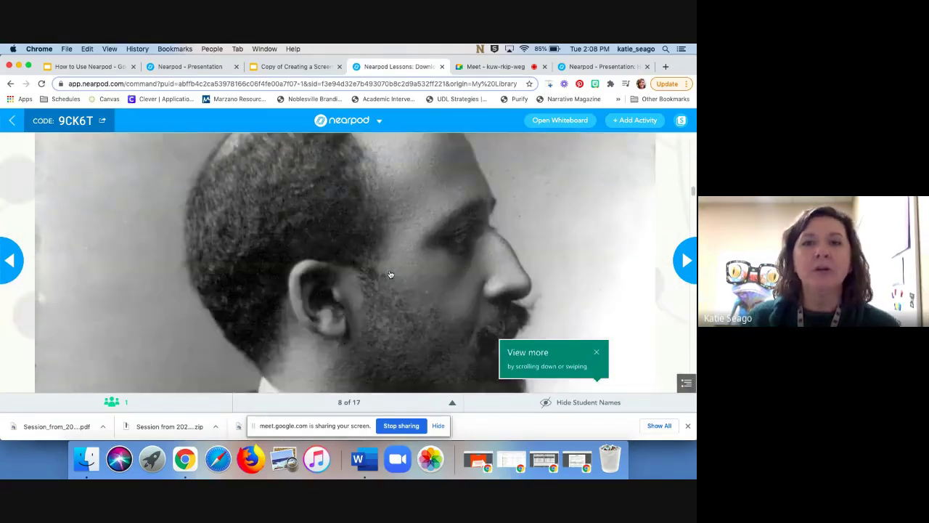
scroll(391, 273, down, 4)
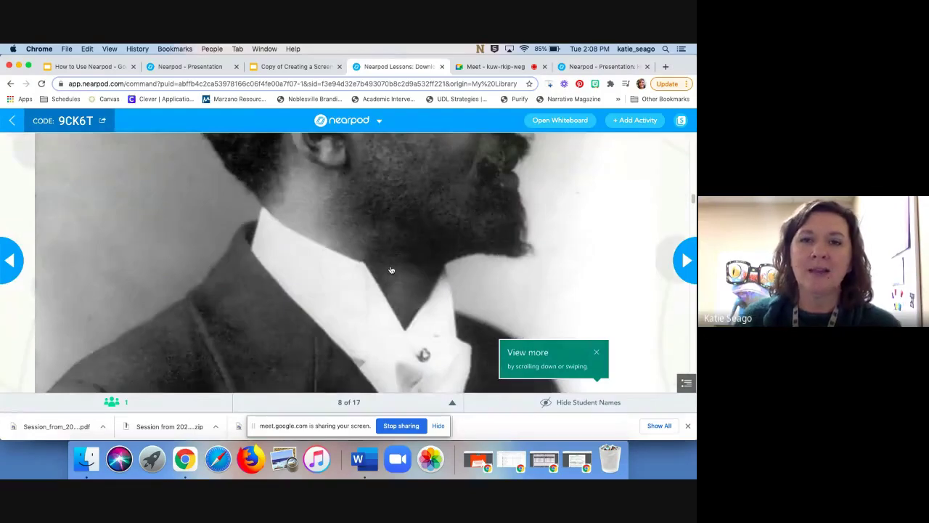
scroll(376, 273, down, 2)
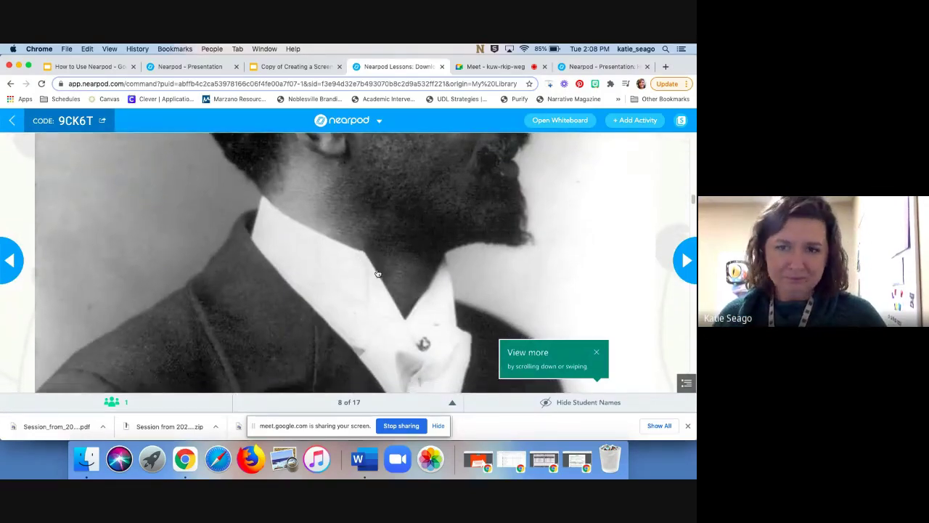
scroll(378, 273, down, 6)
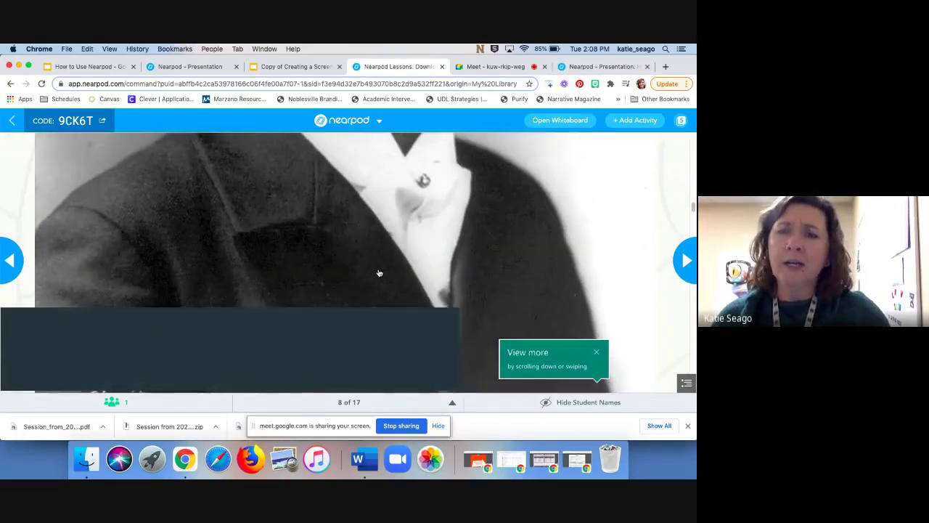
scroll(379, 272, down, 2)
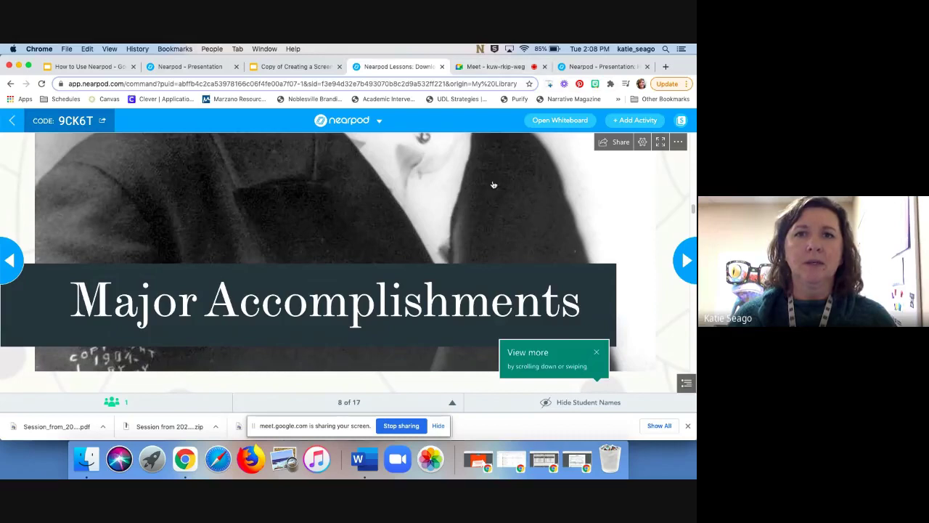
scroll(463, 255, down, 2)
scroll(465, 257, down, 5)
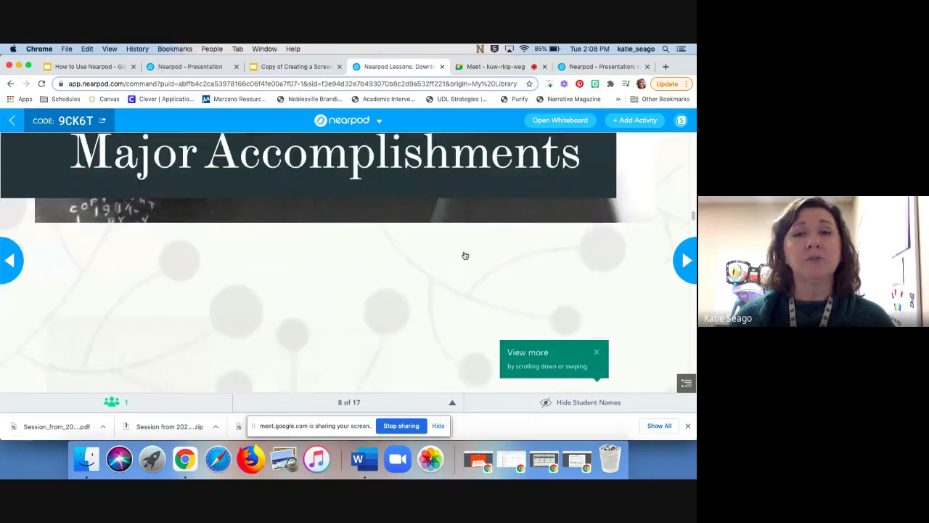
scroll(469, 254, down, 2)
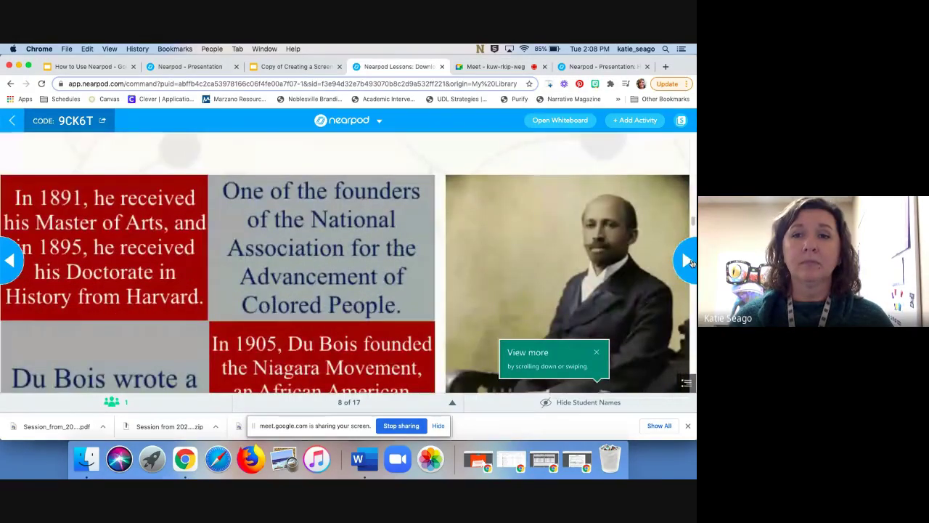
Advance the lesson to slide 9, choose "This Device Only" for audio playback, and play the audio clip
click(690, 262)
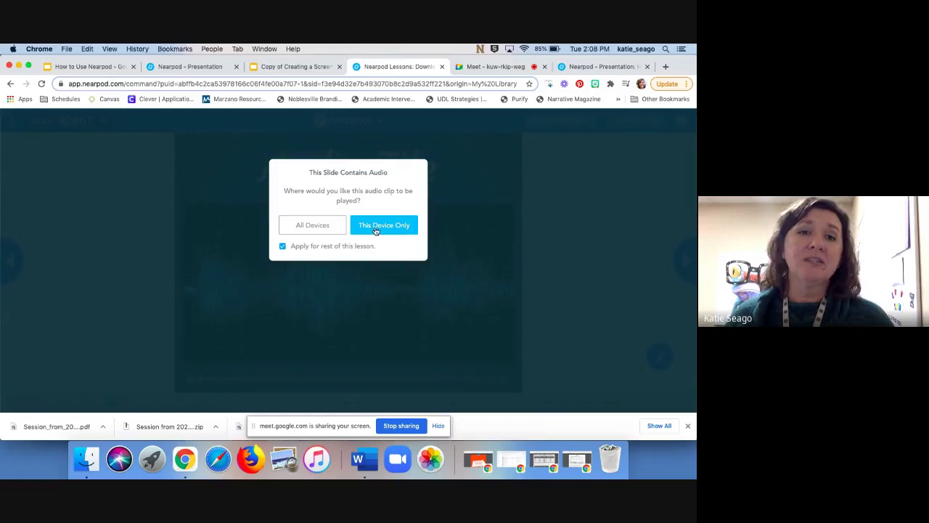
click(375, 231)
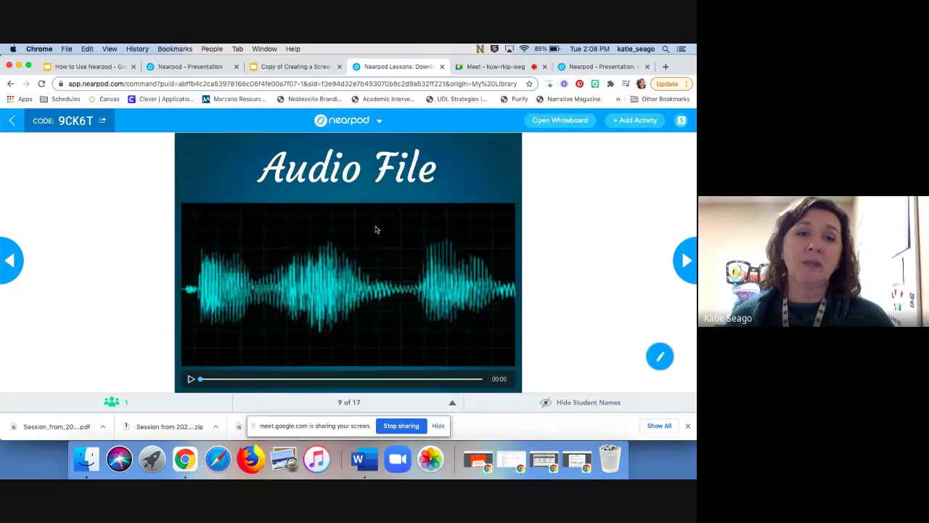
click(191, 380)
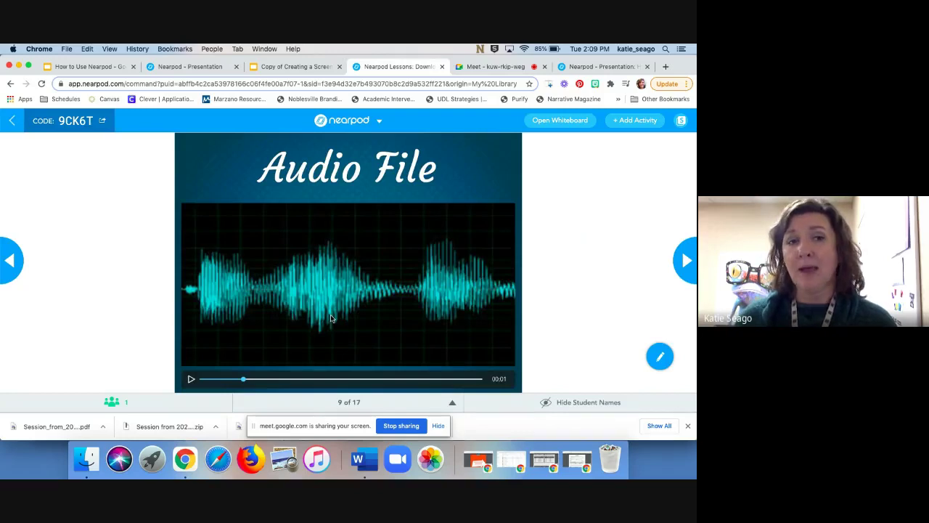
Advance the lesson past the PDF slide to slide 11, turn off Time to Climb sound for all participants, and continue with the Underwater theme
click(686, 261)
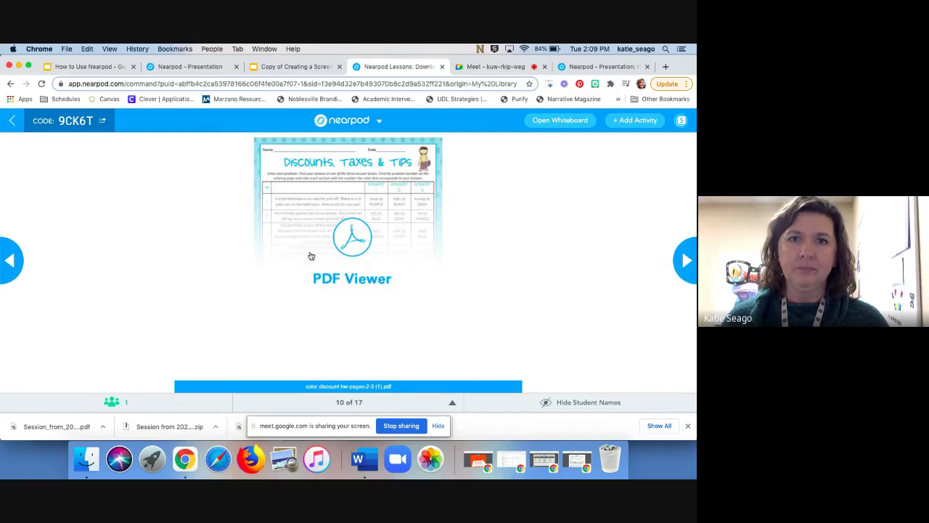
click(683, 267)
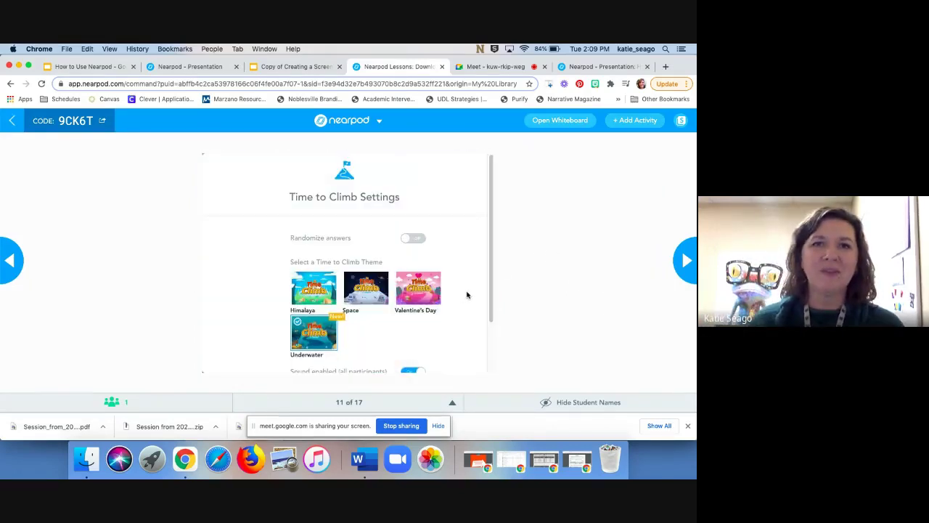
scroll(464, 313, down, 3)
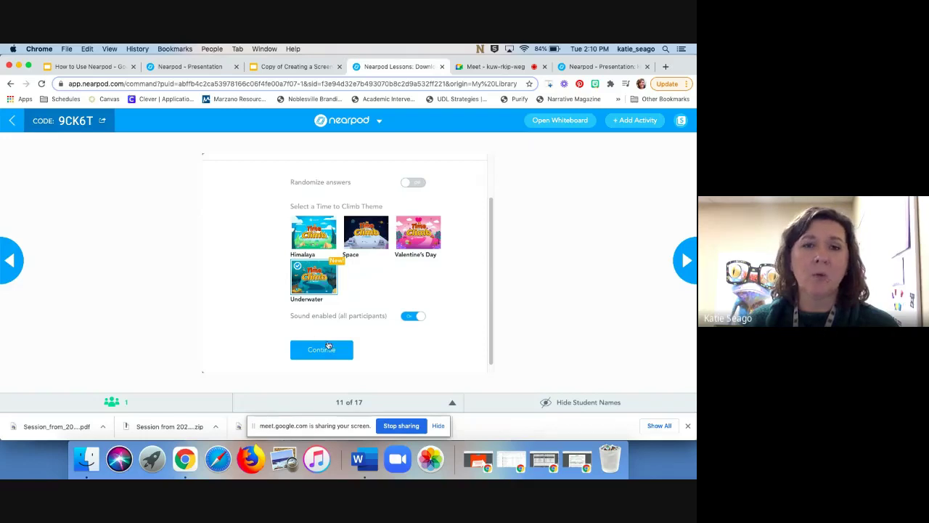
click(411, 316)
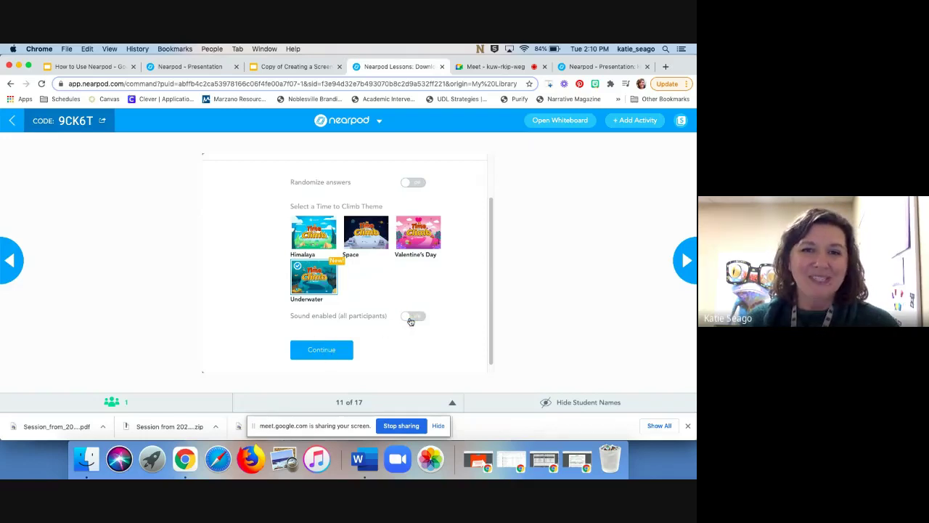
click(332, 355)
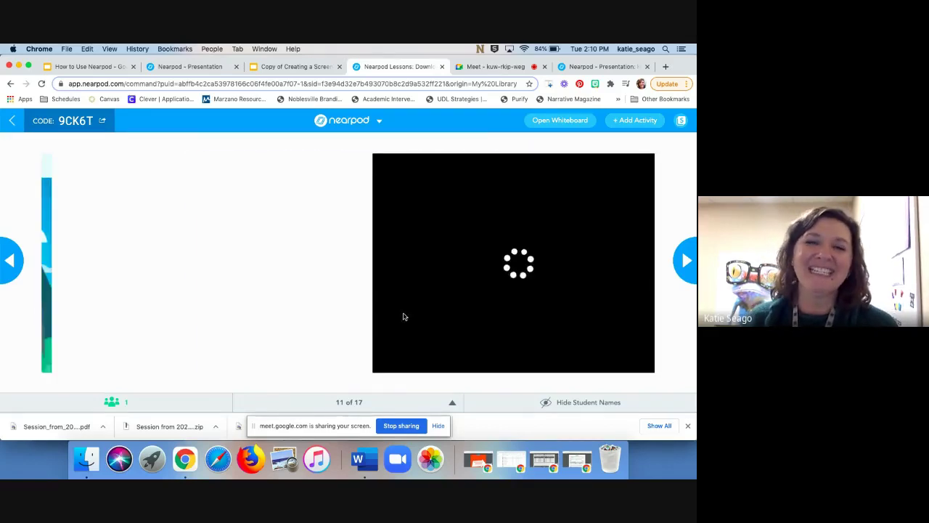
In the student view, choose the green character for Time to Climb and join the game
click(592, 67)
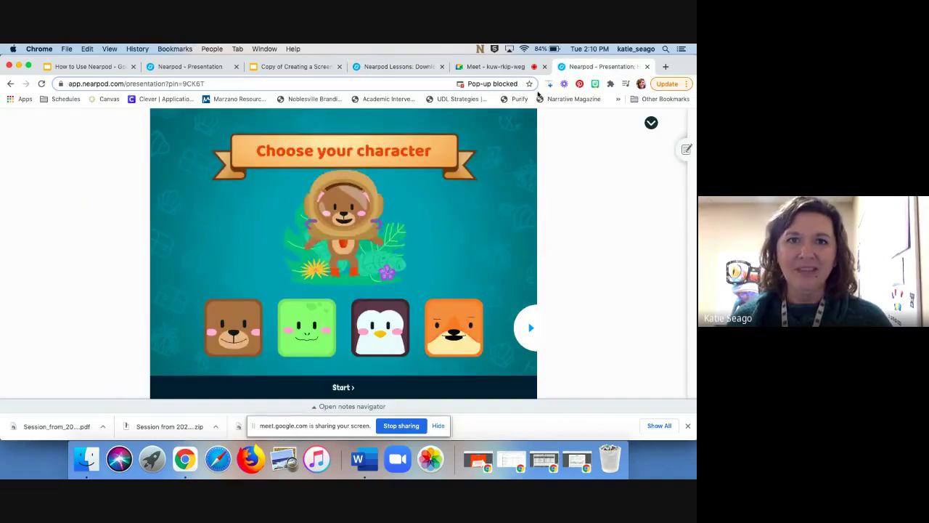
click(318, 331)
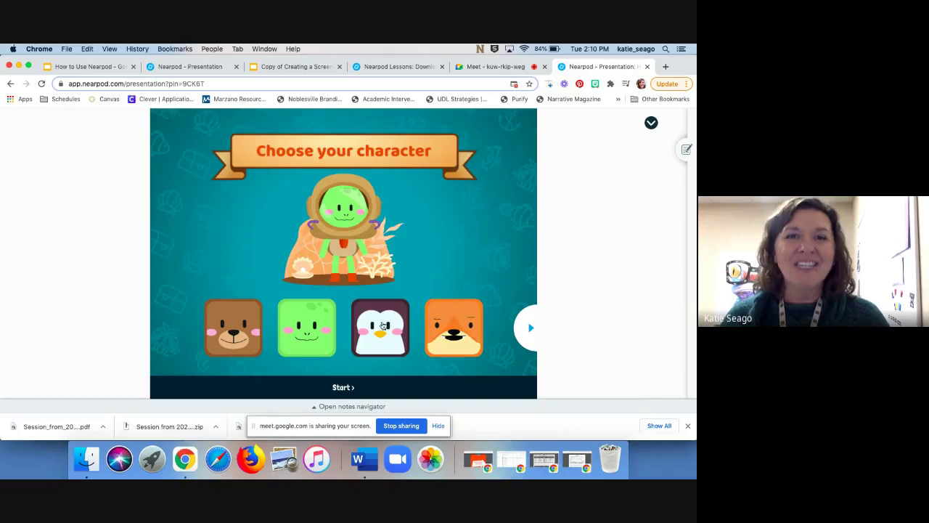
click(397, 66)
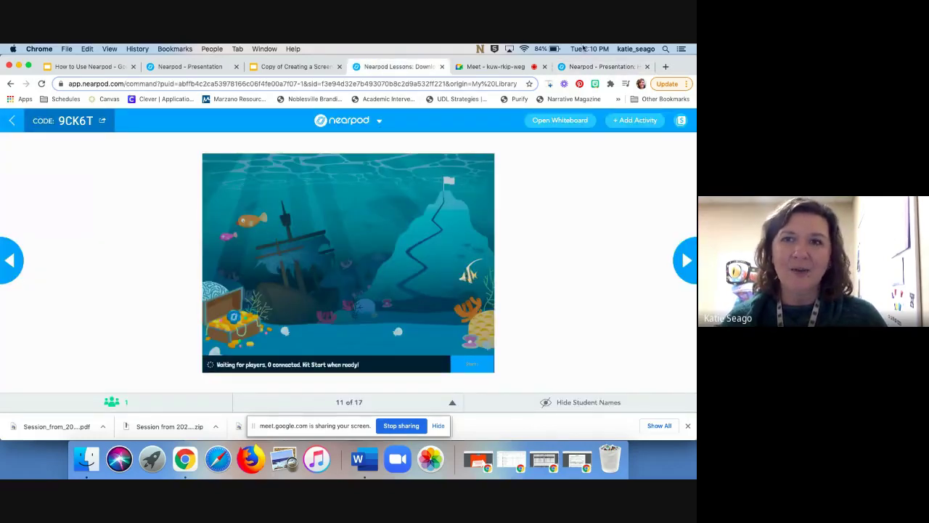
click(583, 67)
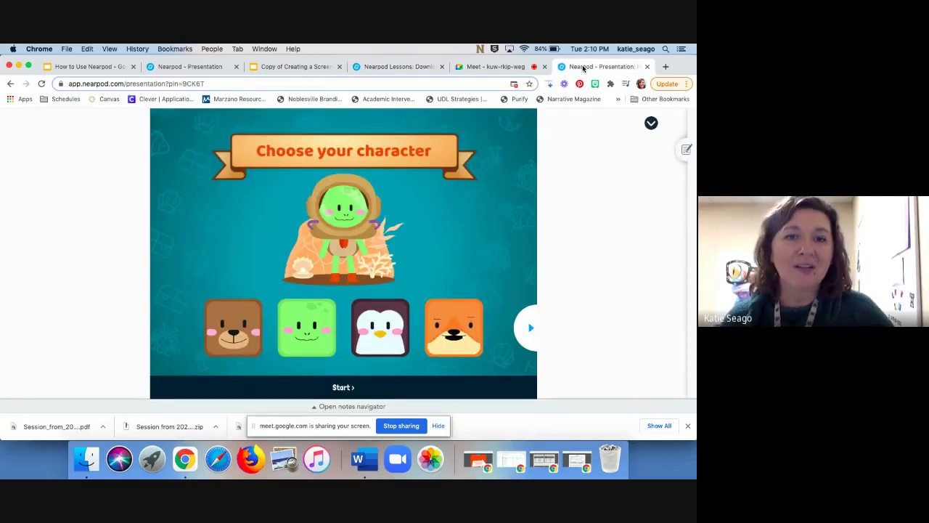
click(341, 386)
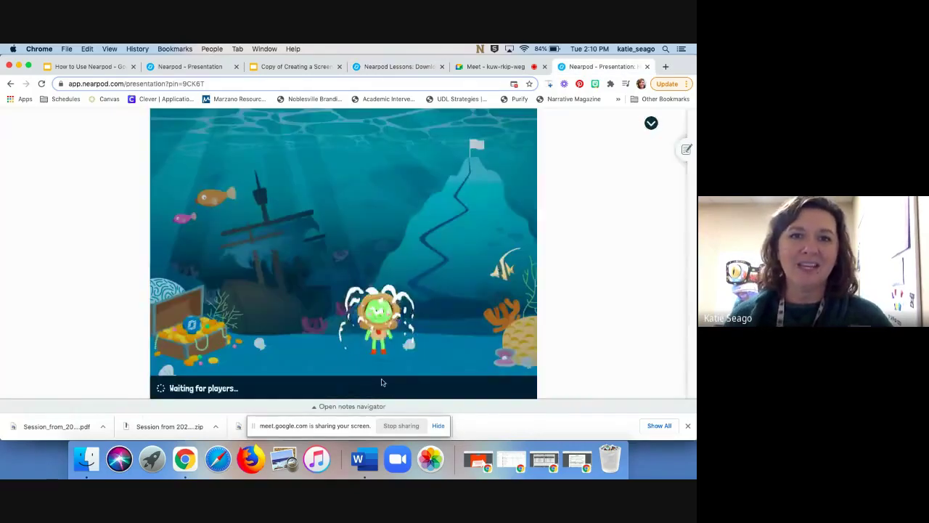
Start the Time to Climb game from the teacher view, then answer as the student with Massachusetts for question 1 and Pennsylvania for question 2
click(388, 67)
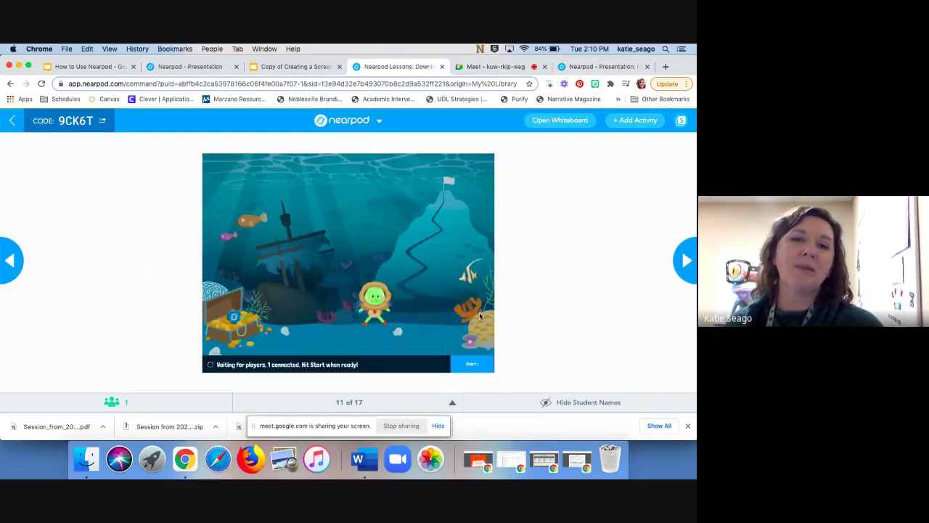
click(472, 368)
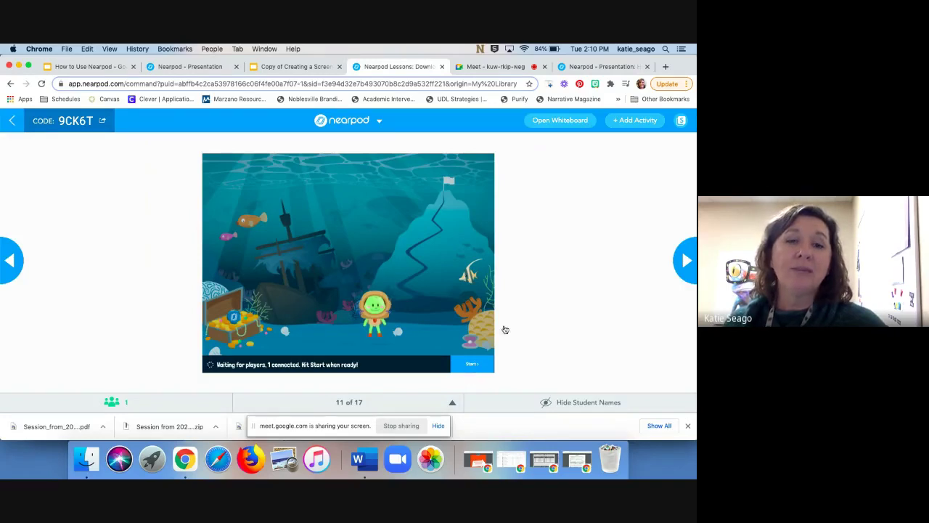
click(608, 67)
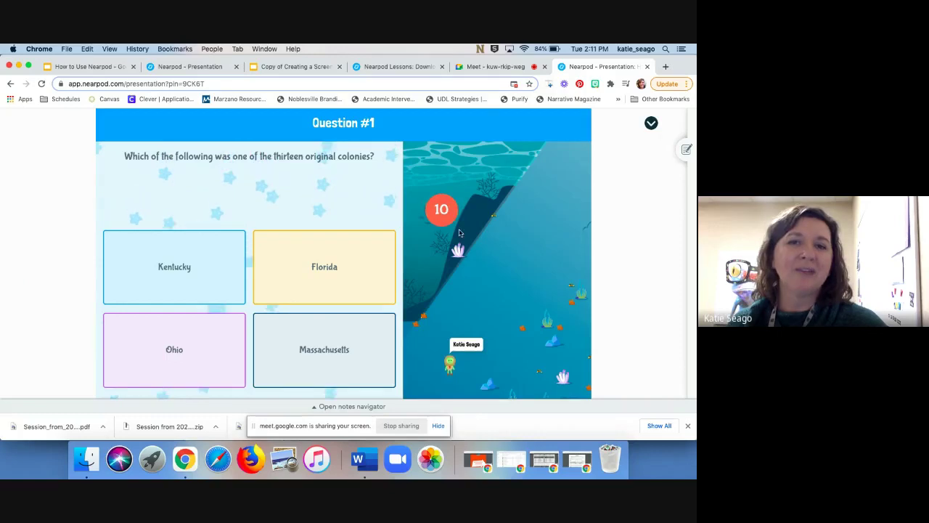
click(331, 352)
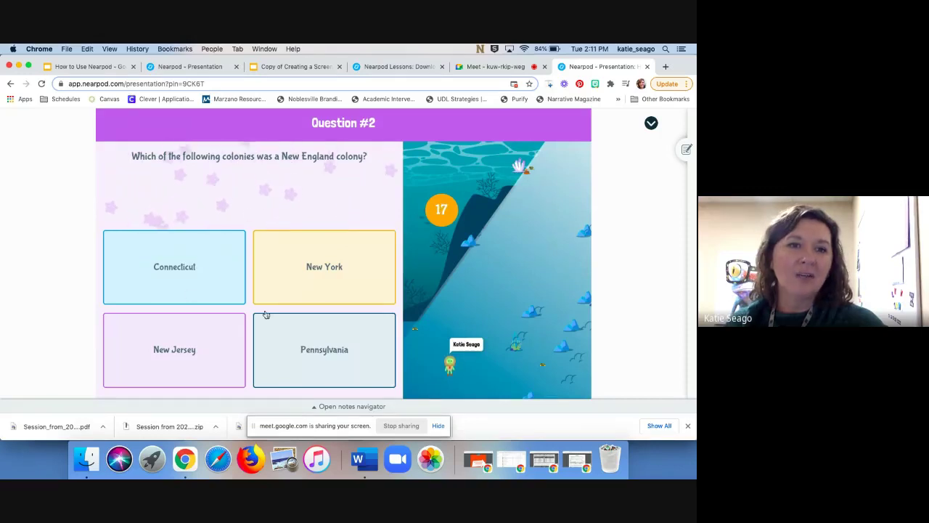
click(308, 334)
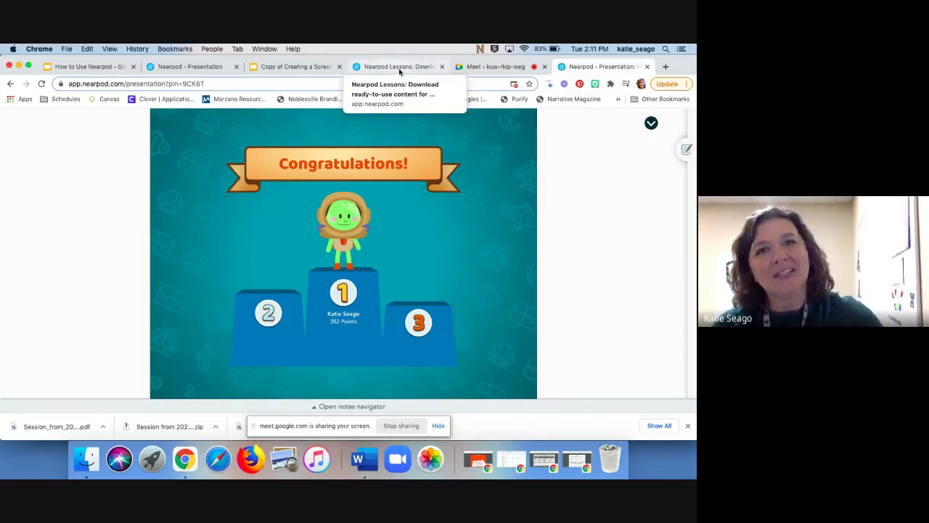
Advance the lesson to slide 12, then enlarge and close the feelings chart attached to the student's open-ended question
click(400, 67)
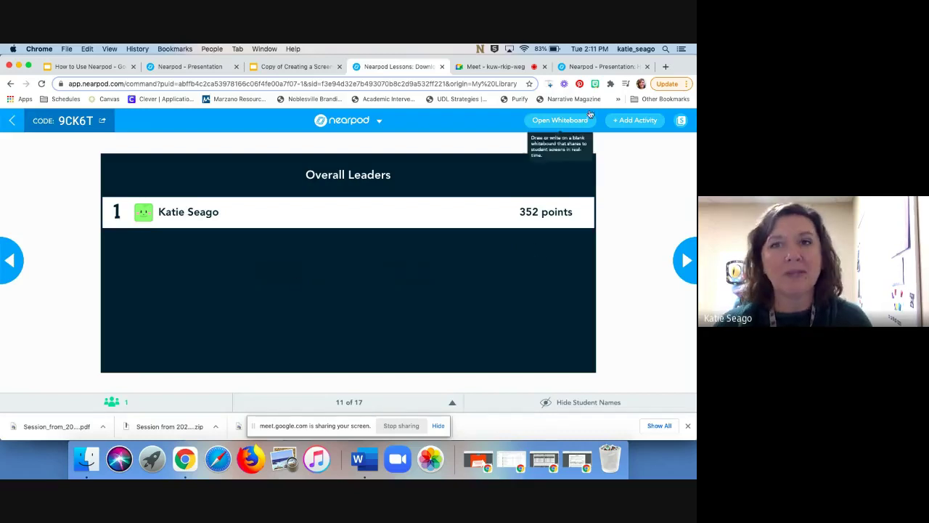
click(686, 259)
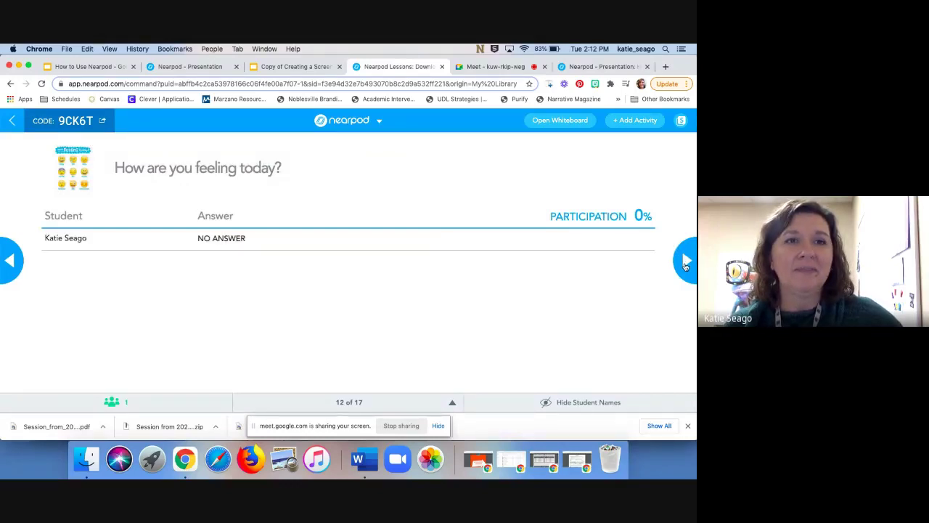
click(588, 67)
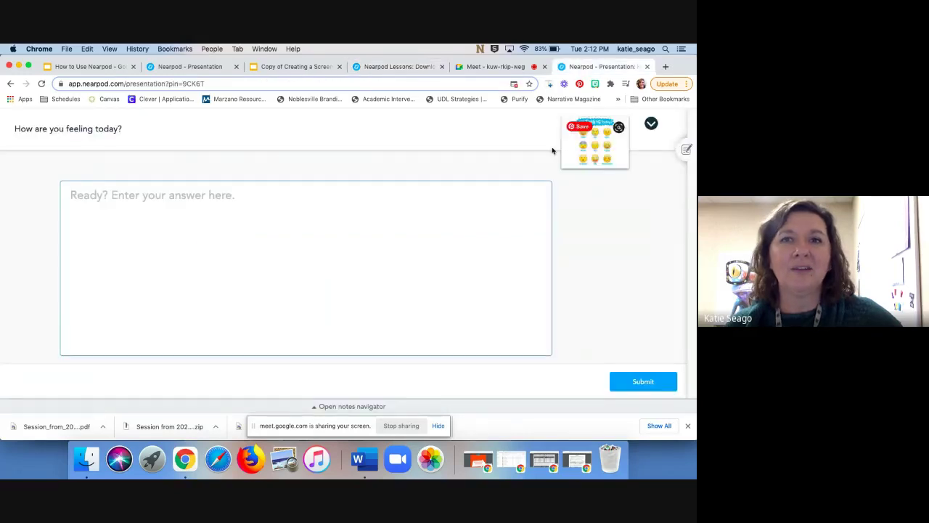
click(603, 164)
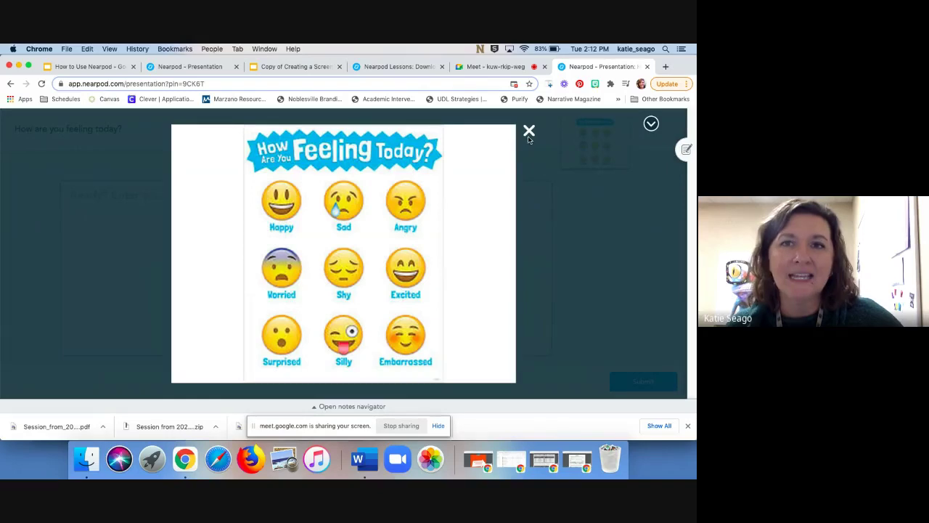
click(529, 131)
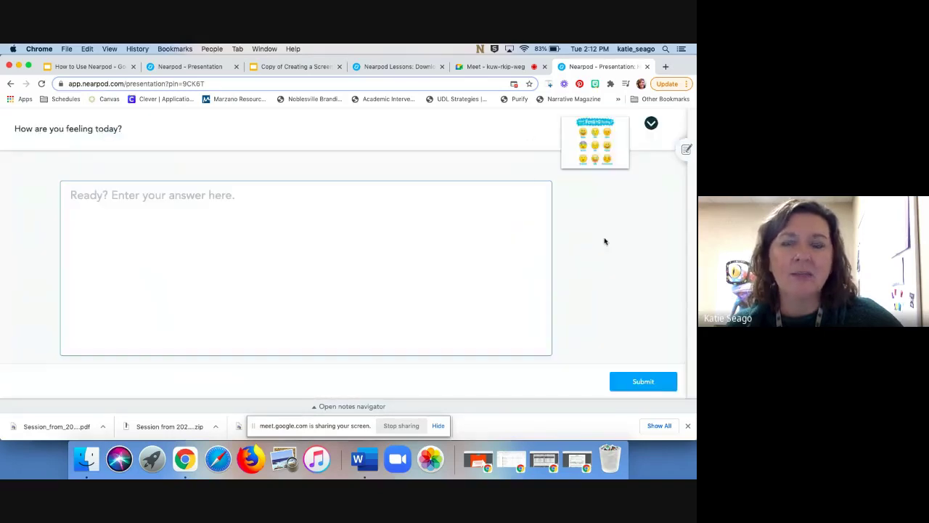
Answer "How are you feeling today?" with "Excited for Nearpod" and submit the response
click(328, 202)
text(Exc)
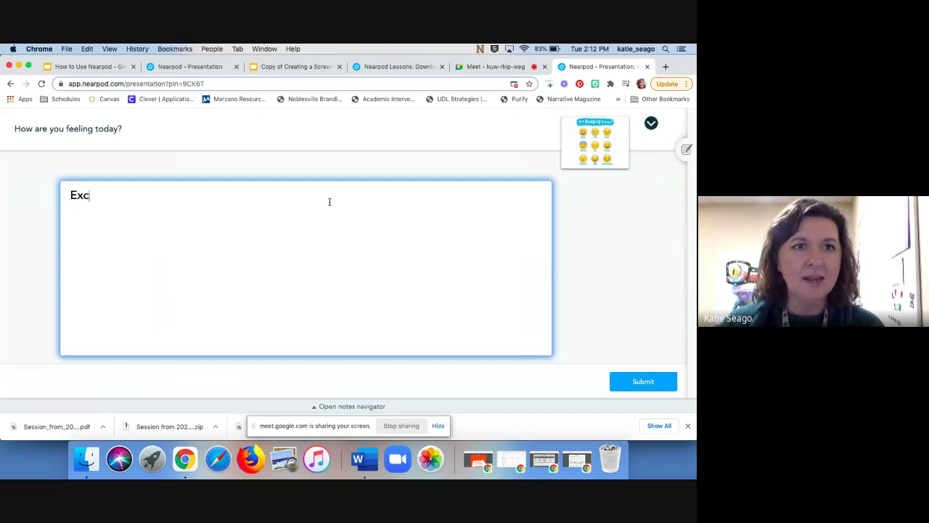
text(ited for Nearpod)
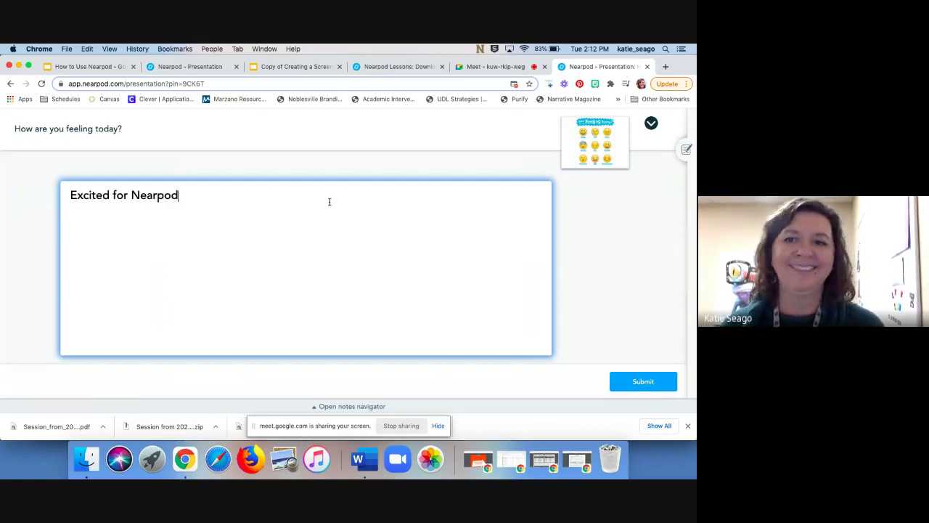
click(643, 381)
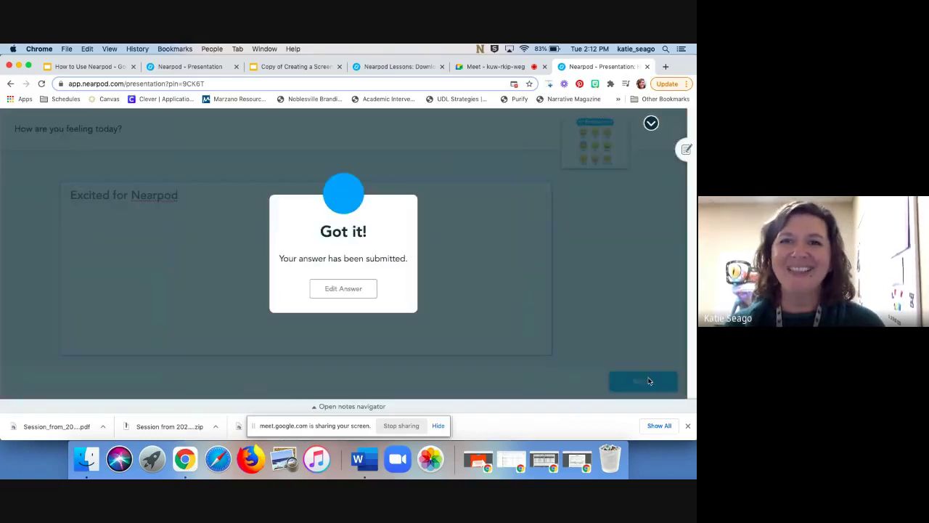
Share the submitted "Excited for Nearpod" answer from the teacher view and check how it displays in the student view
click(392, 67)
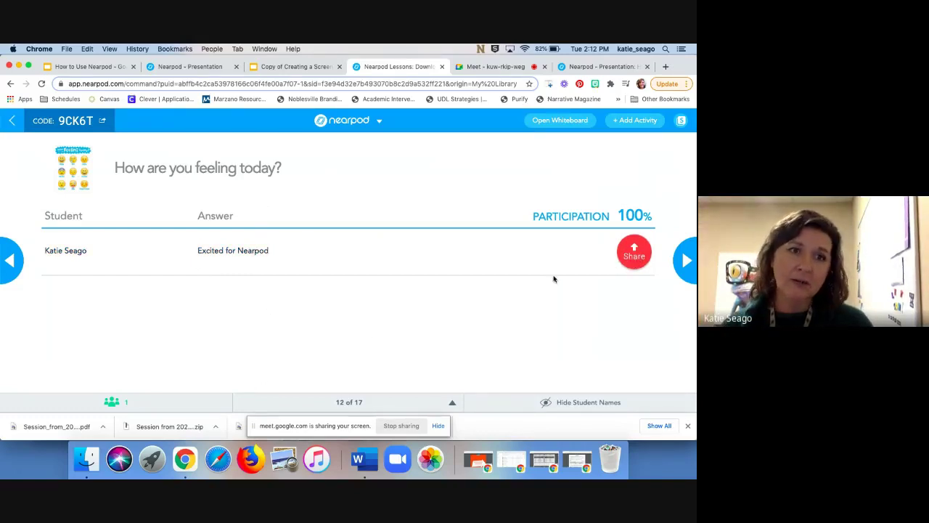
click(633, 255)
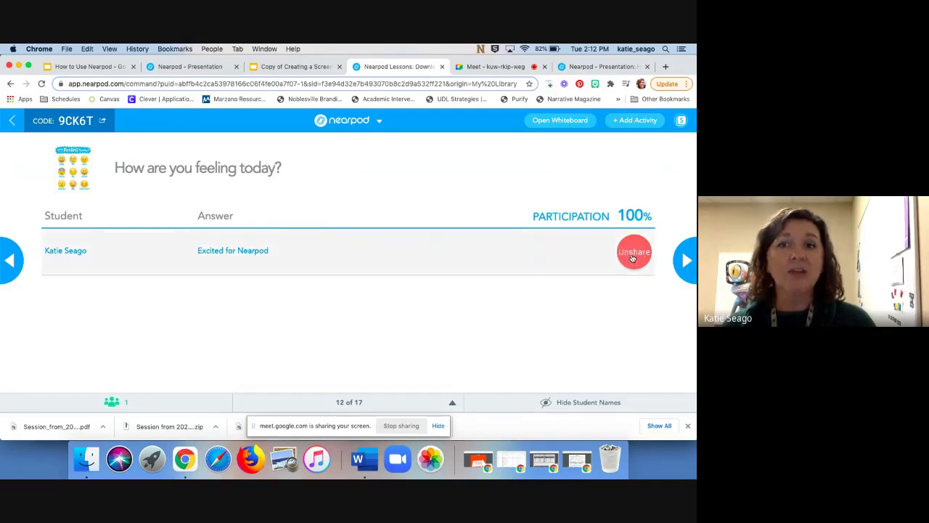
click(583, 68)
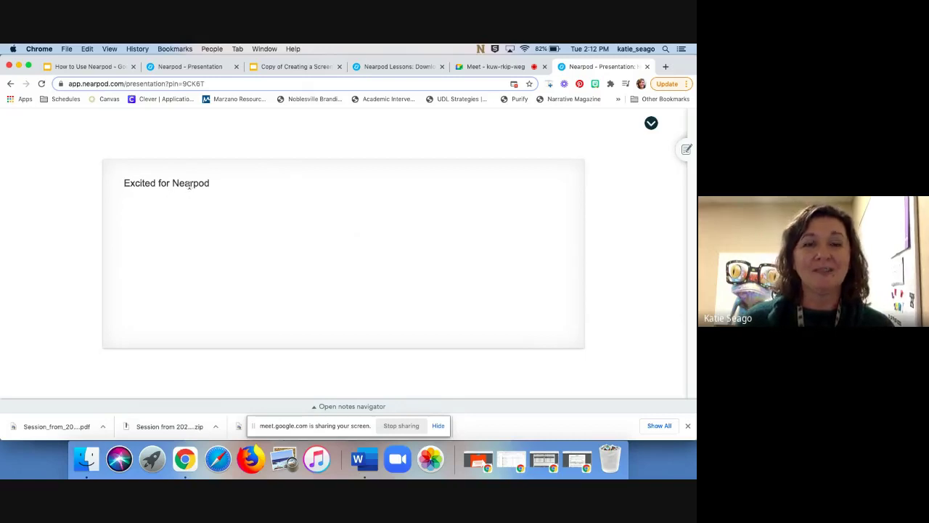
Advance the lesson to quiz slide 13, submit "Activities" as the student's answer, and check the result in the teacher view
click(396, 67)
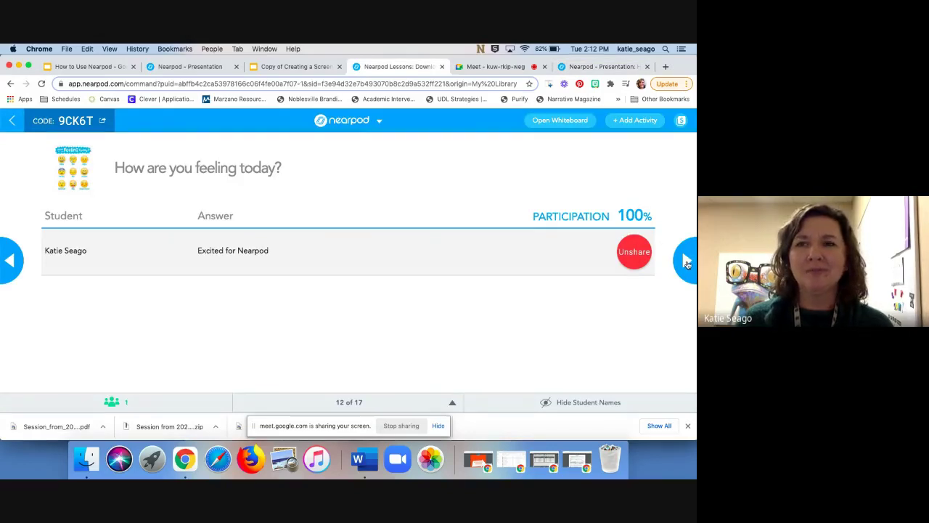
click(686, 261)
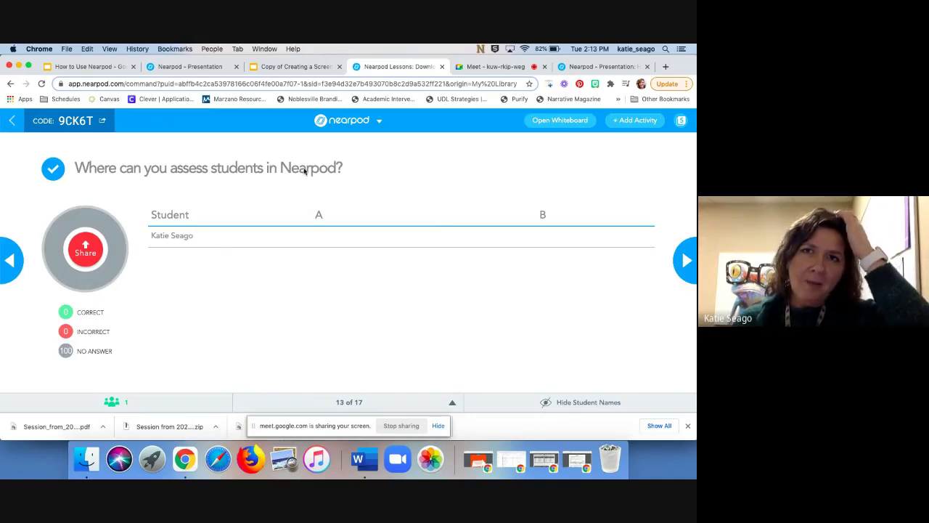
click(610, 67)
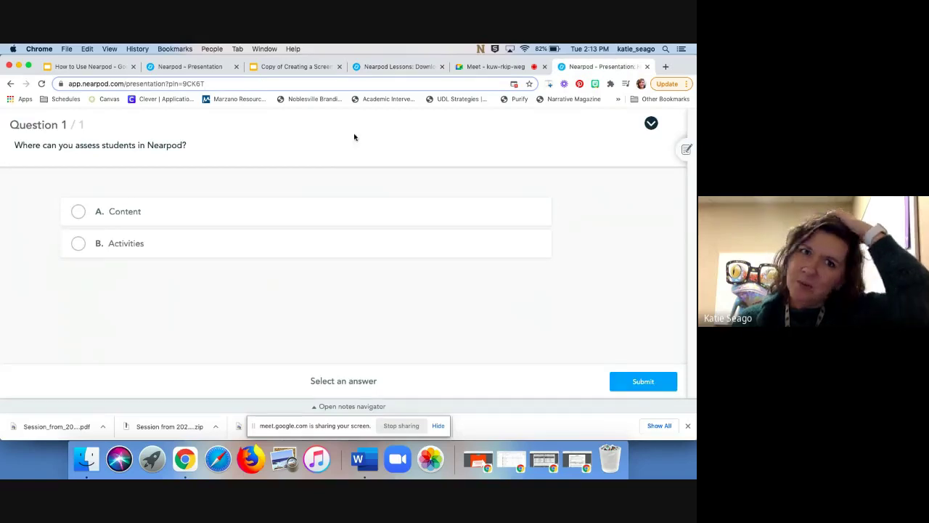
click(74, 247)
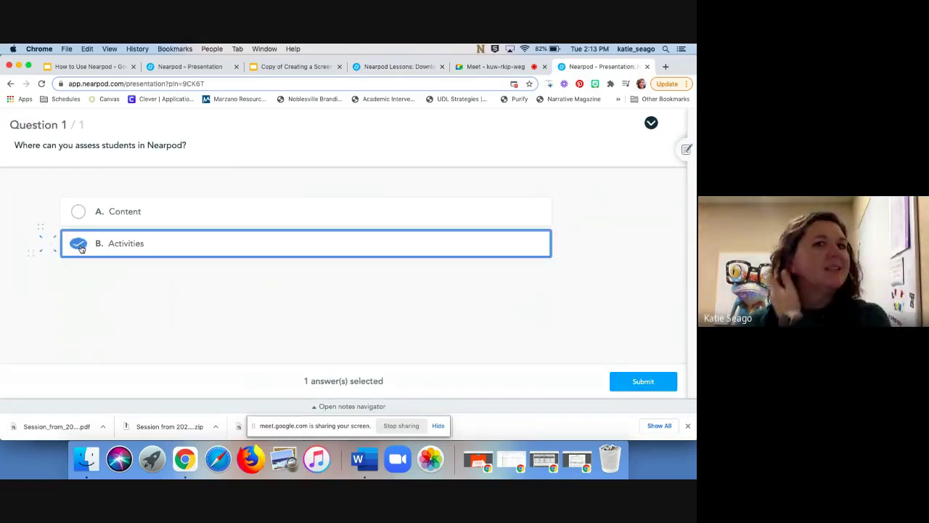
click(635, 383)
click(374, 66)
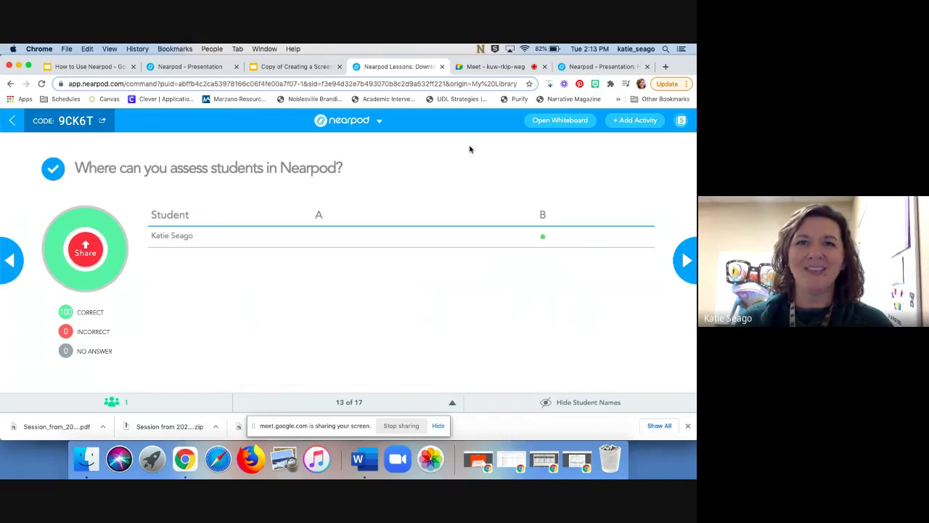
Advance the lesson to slide 14, then open and dismiss the image upload dialog in the student's graph-drawing activity
click(685, 262)
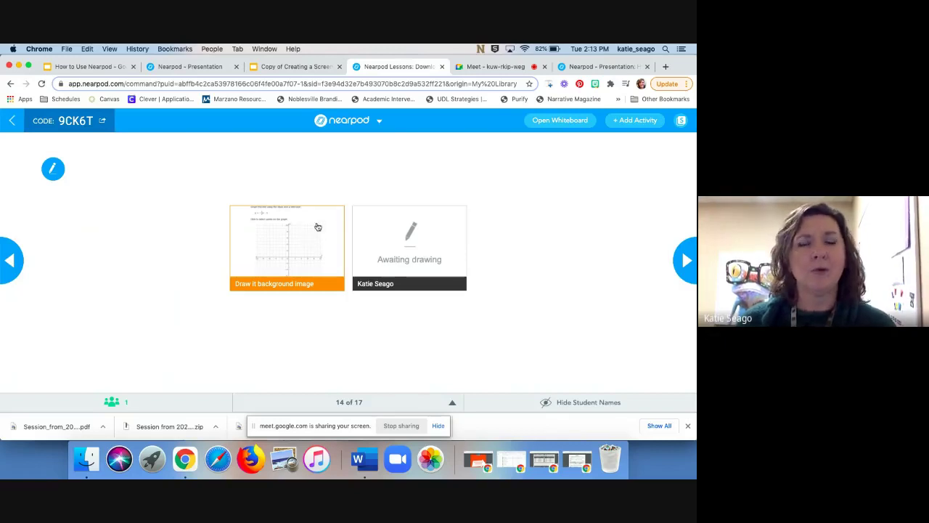
click(596, 66)
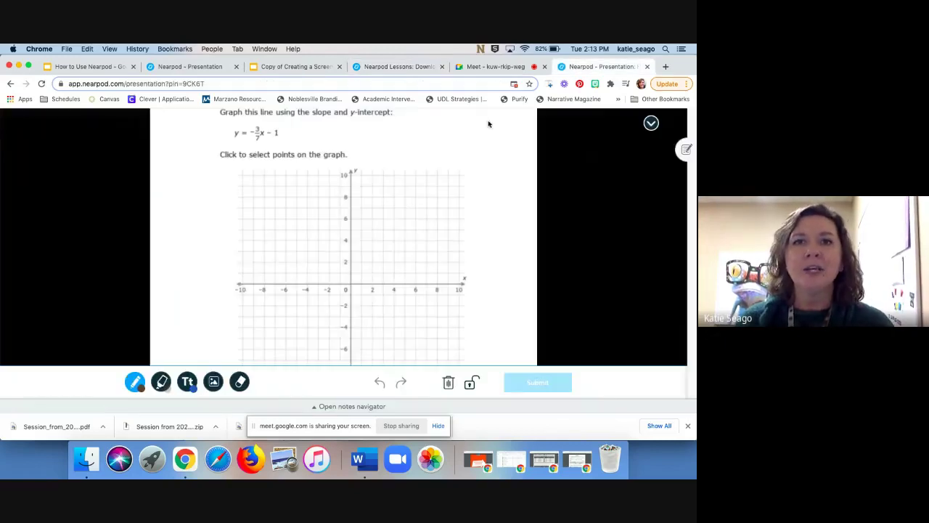
click(214, 383)
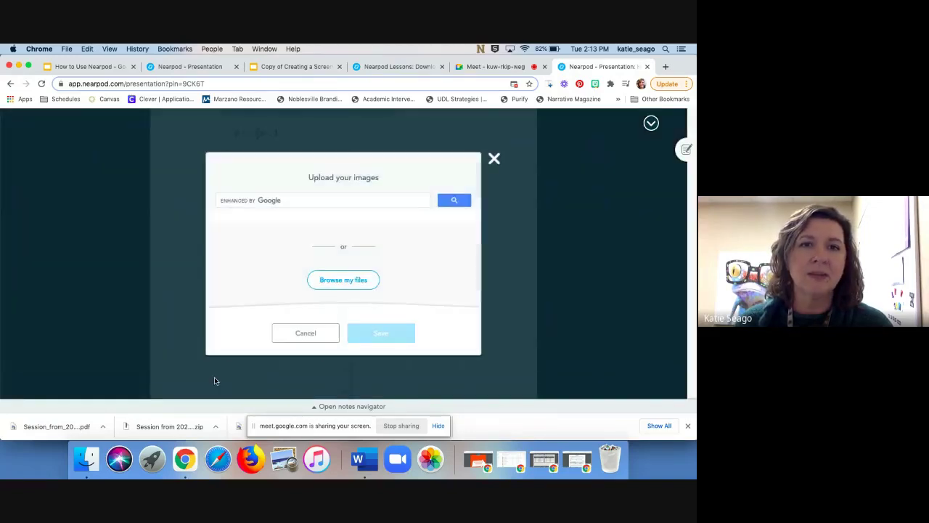
click(495, 158)
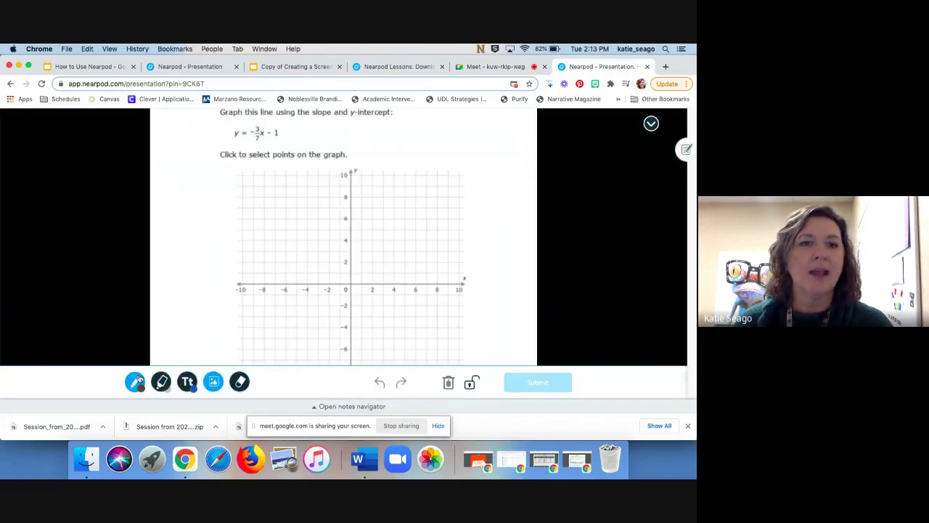
Draw a blue line rising across the graph from about (-7, -2) to (9, 8) and submit the student's drawing
click(136, 381)
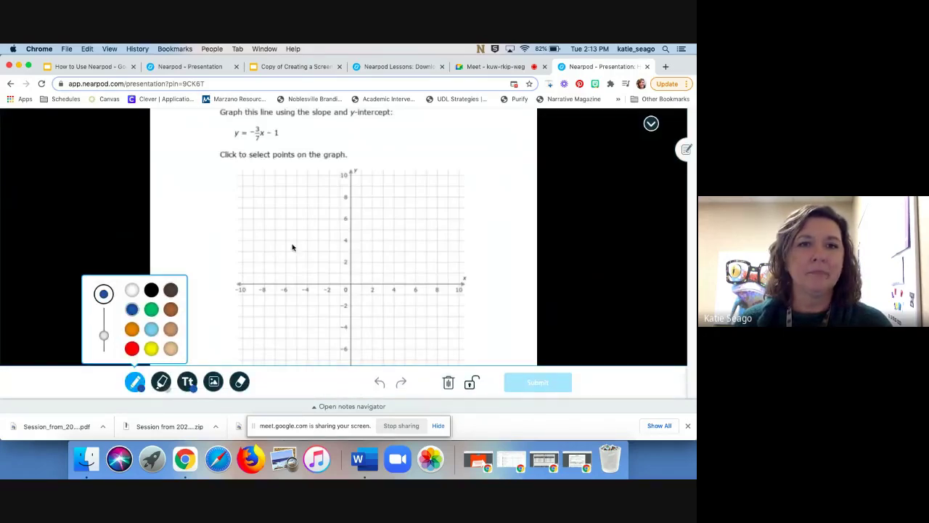
drag(271, 310, 444, 201)
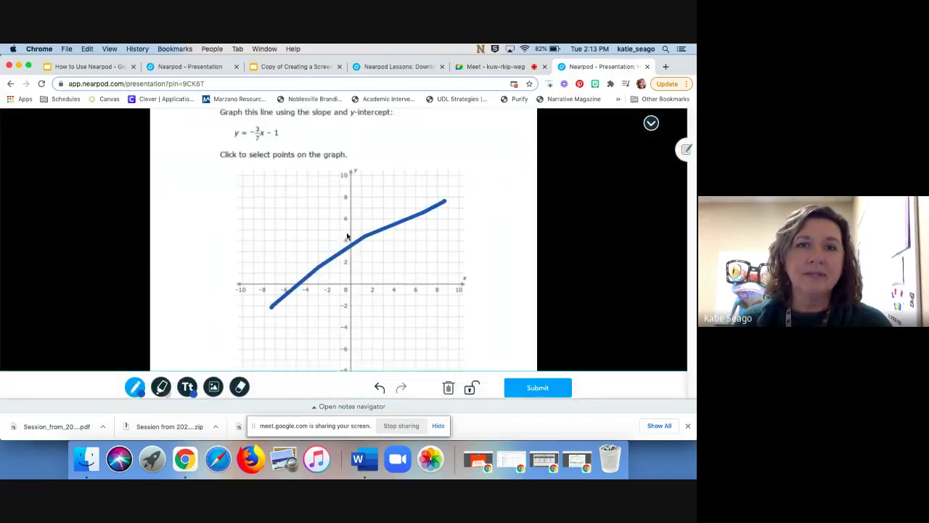
click(533, 383)
Share the submitted graph drawing from the teacher view, check it in the student view, and unshare it
click(383, 67)
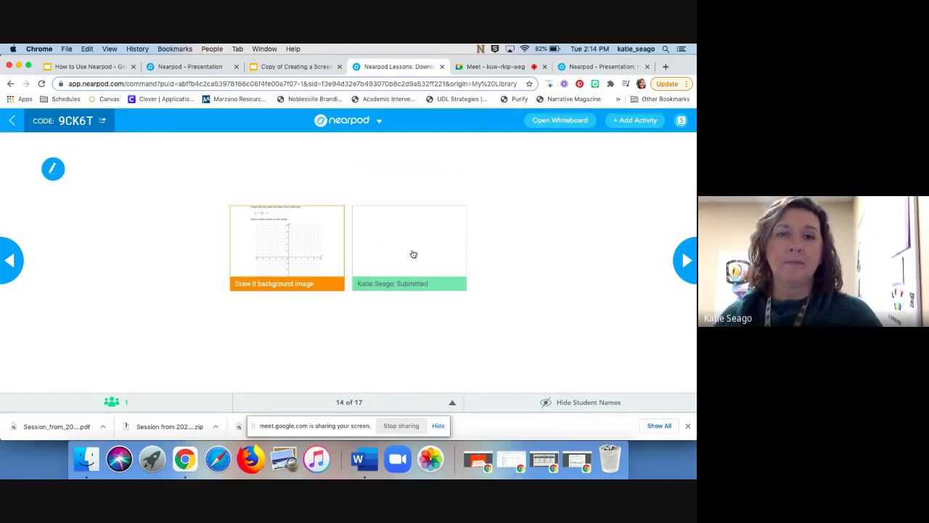
click(412, 254)
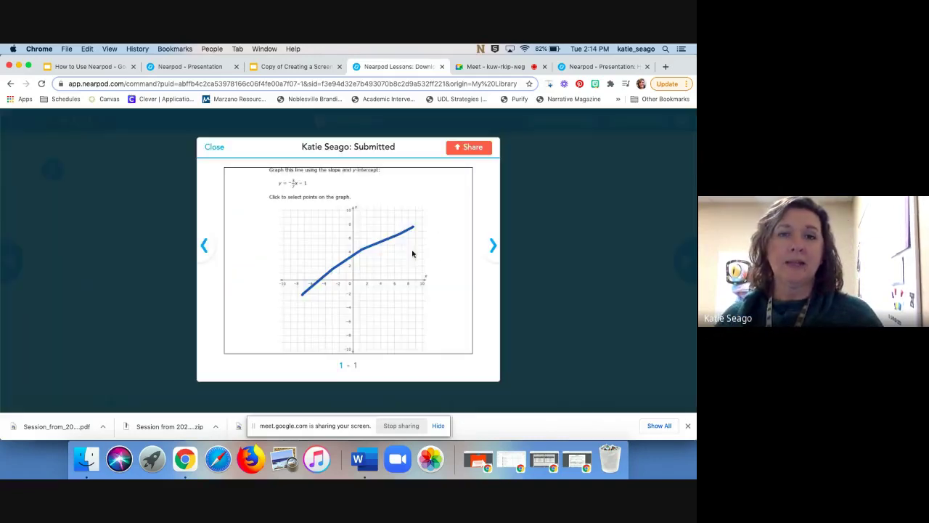
click(462, 149)
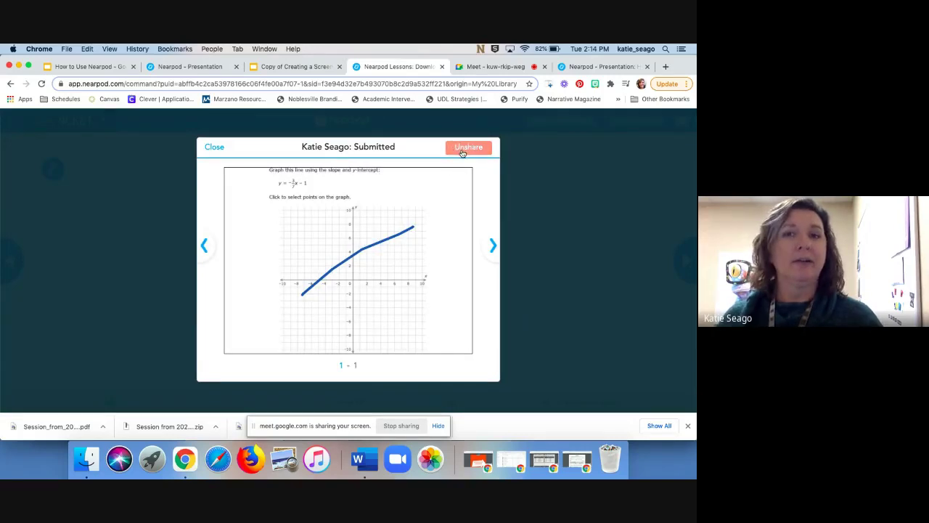
click(584, 68)
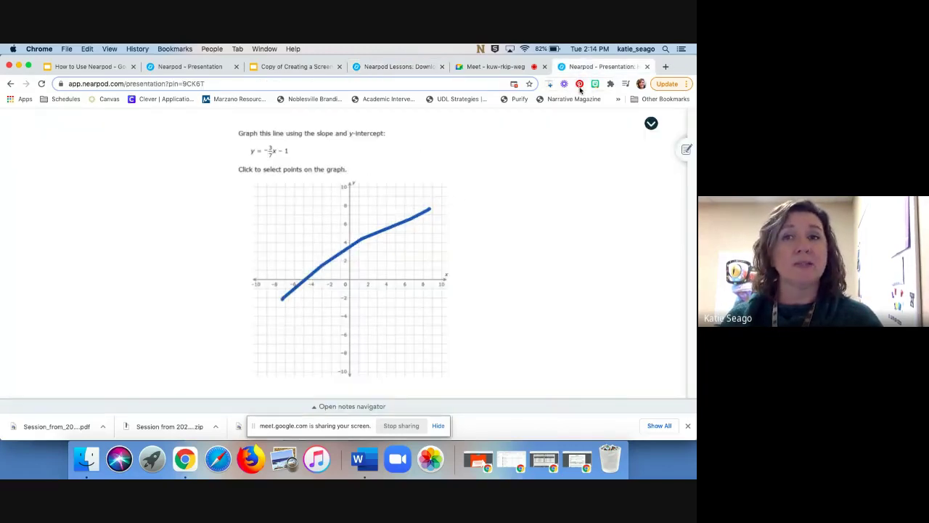
click(381, 68)
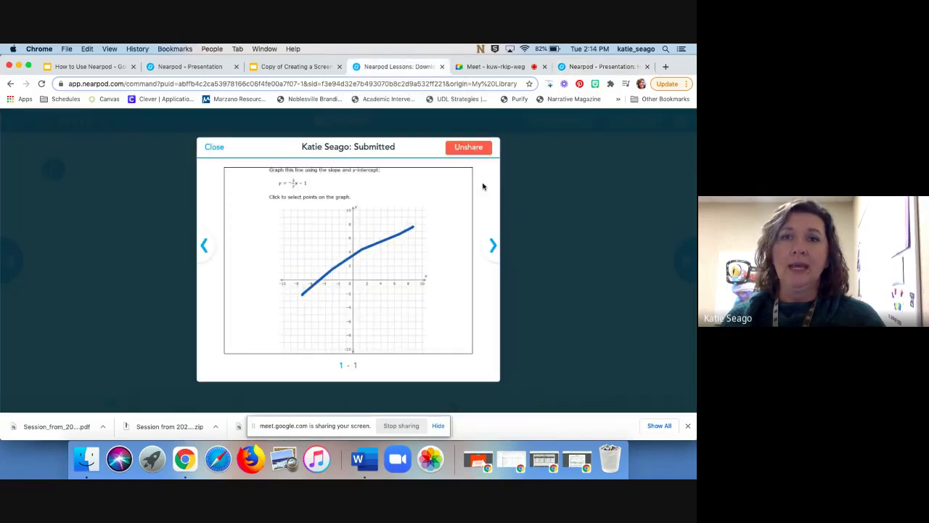
click(469, 148)
click(218, 145)
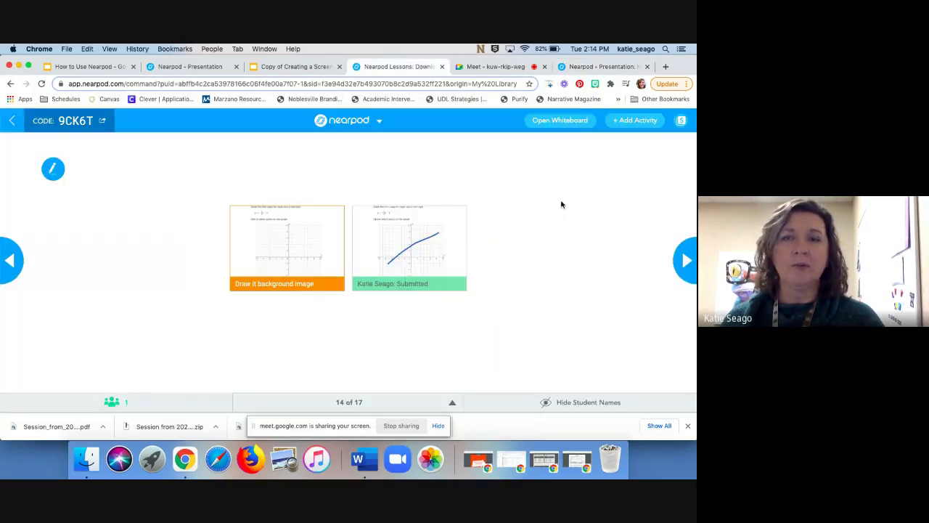
Advance to the slide 15 Collaborate Board with comment approval required, and post "Sunshine all the way!" as the student
click(681, 261)
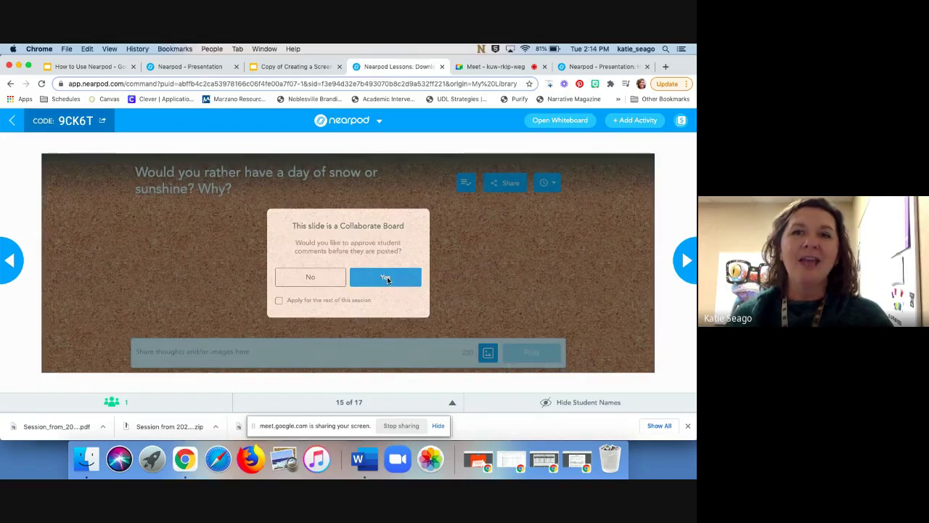
click(386, 278)
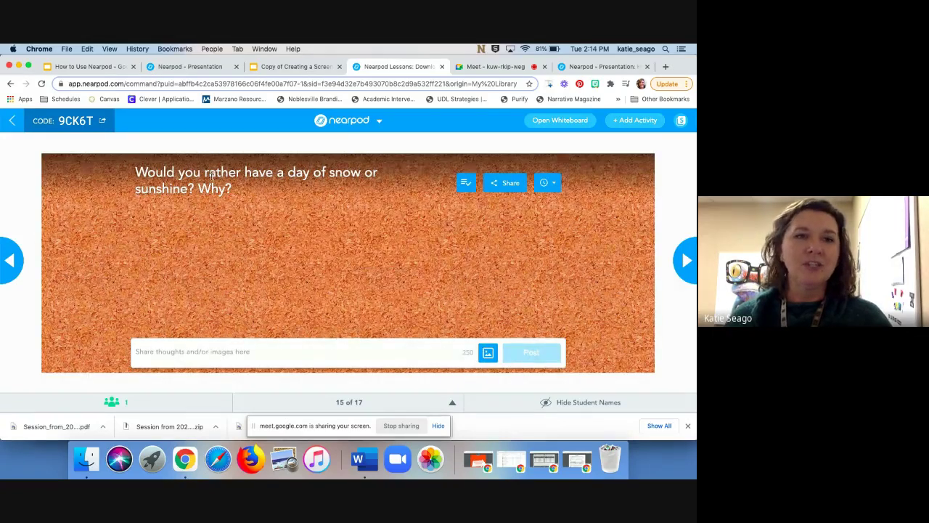
click(588, 66)
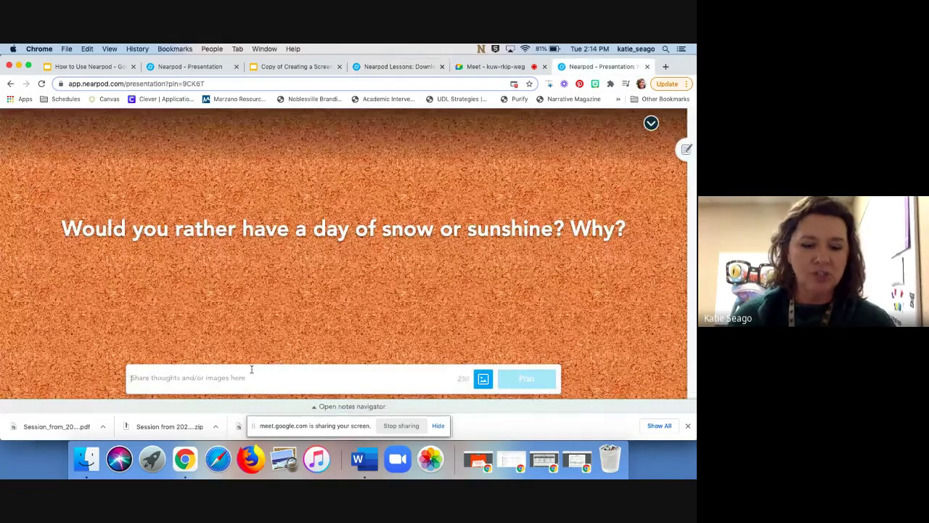
click(251, 370)
text(Sunshine all the way!)
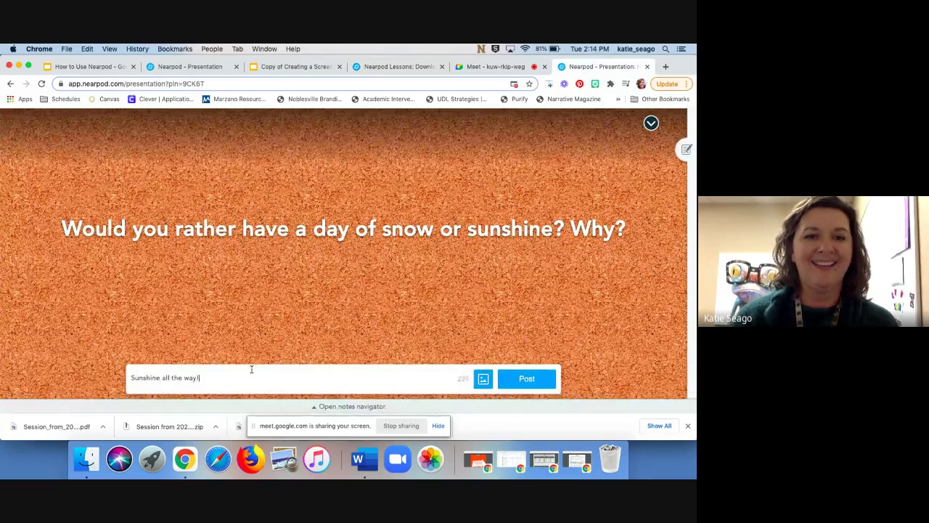
click(526, 379)
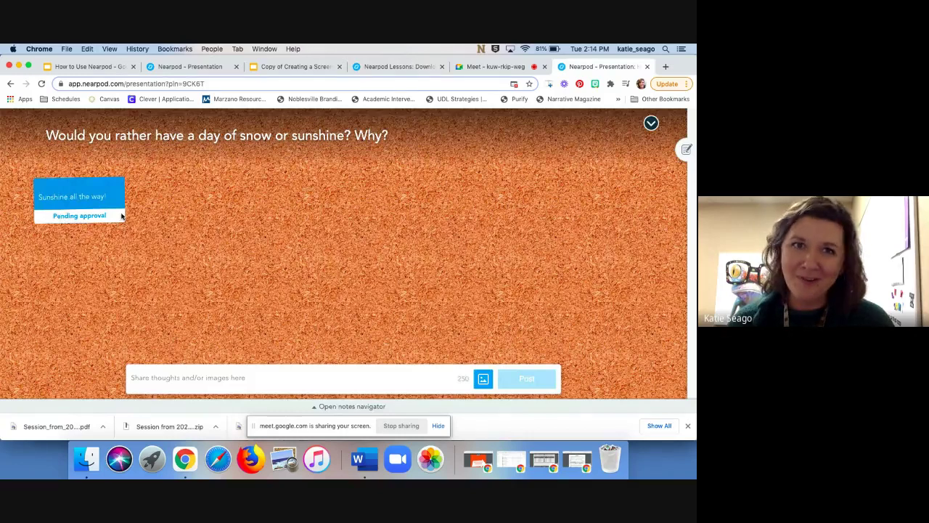
Approve the pending "Sunshine all the way!" post from the teacher view of the Collaborate Board
click(360, 67)
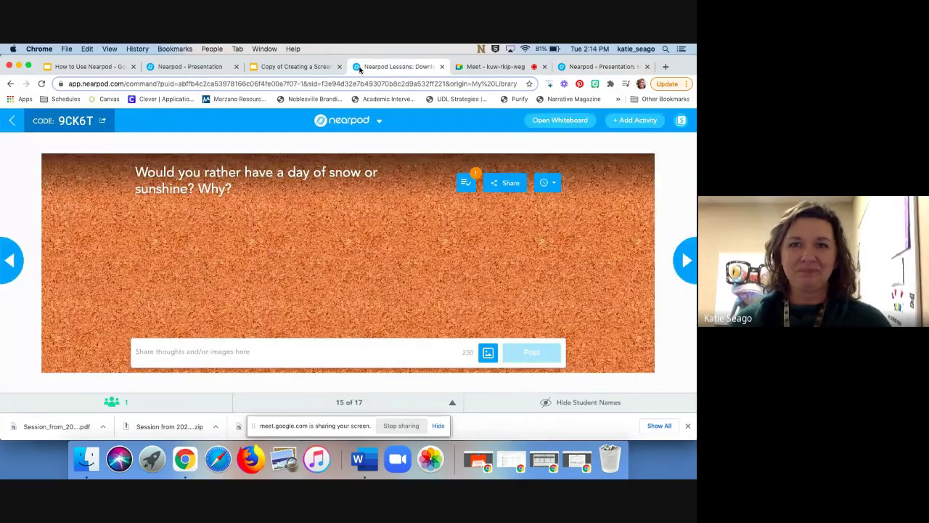
click(463, 186)
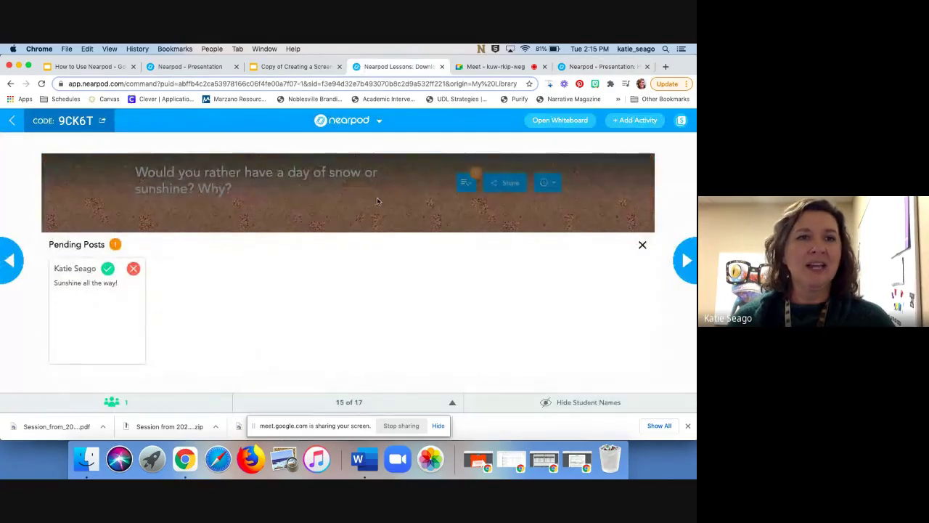
click(107, 270)
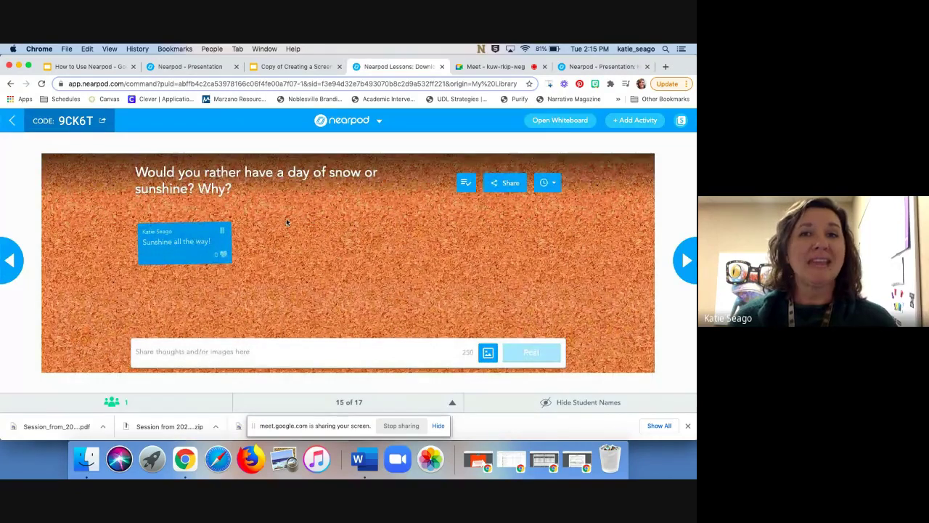
Like the "Sunshine all the way!" card on the board, and try deleting and restoring it
click(222, 254)
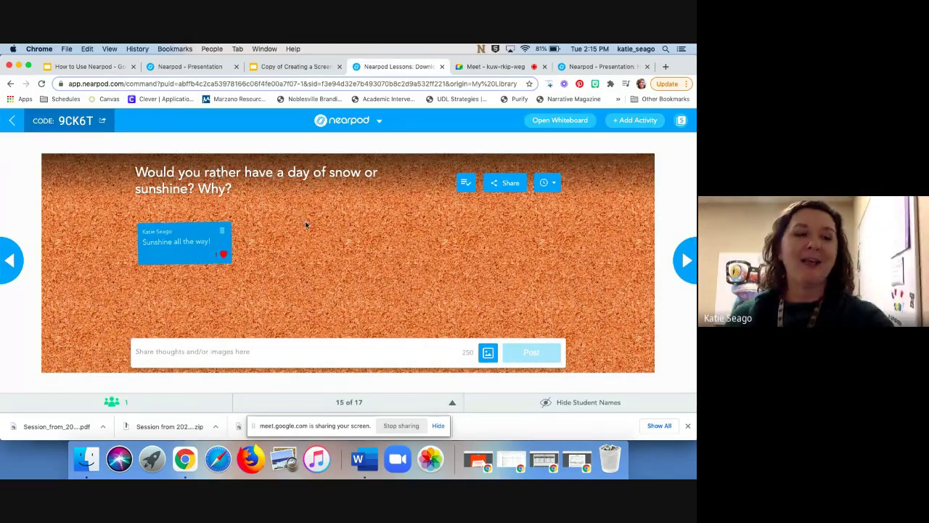
click(224, 231)
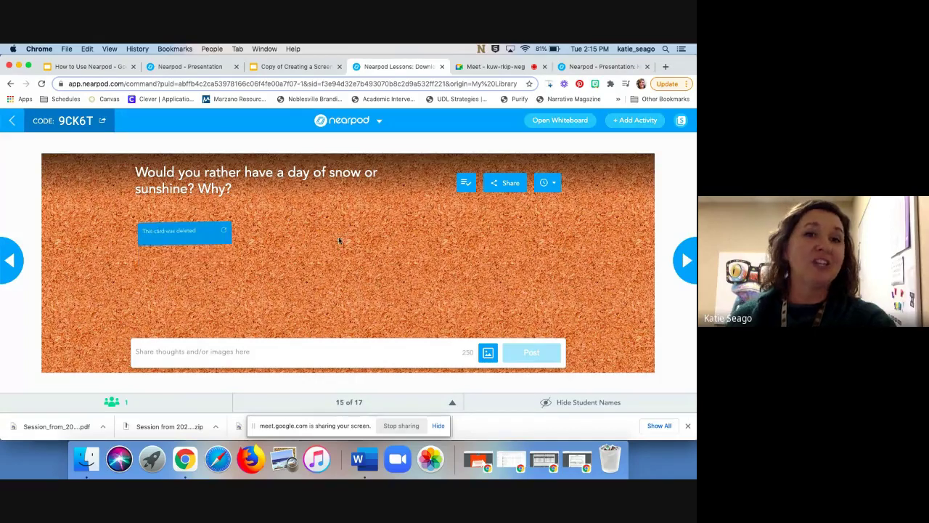
click(225, 230)
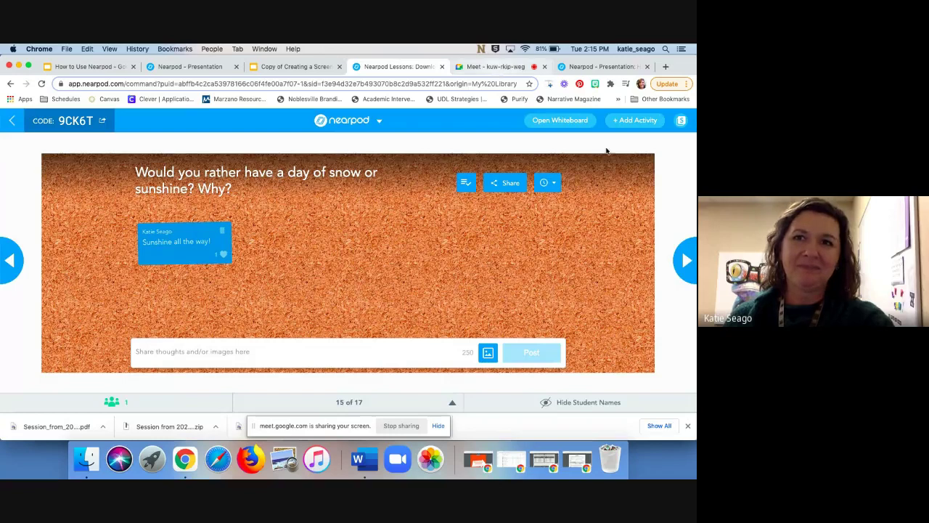
Advance to the slide 16 poll, submit answer B, "I mostly get it", as the student, and check the response in the teacher view
click(687, 257)
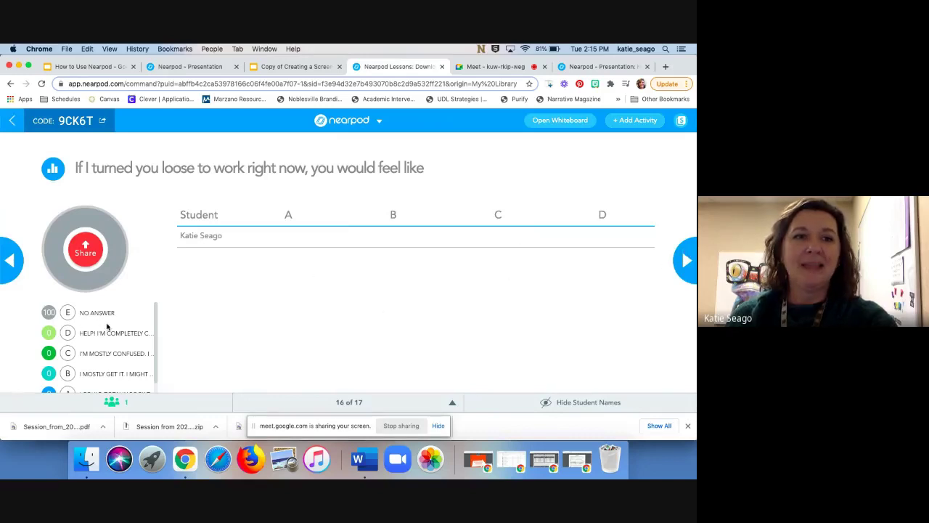
click(601, 64)
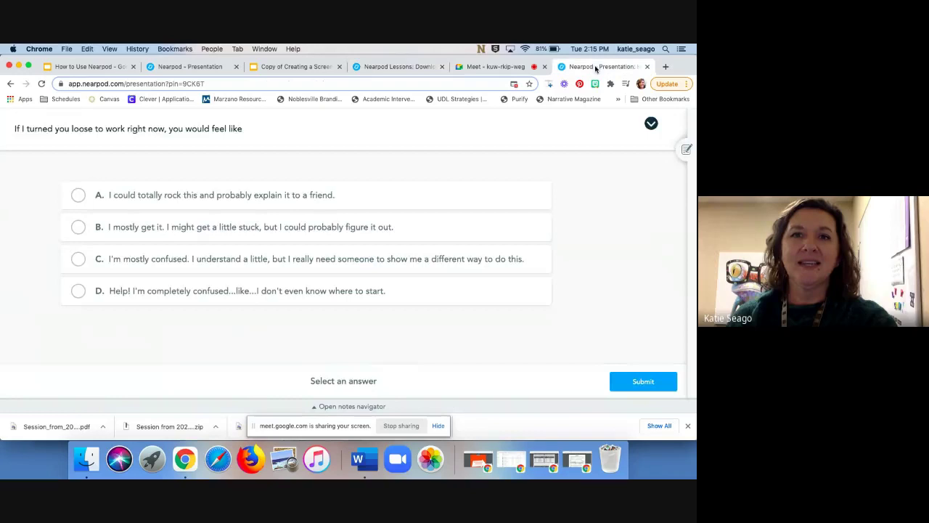
click(316, 236)
click(653, 383)
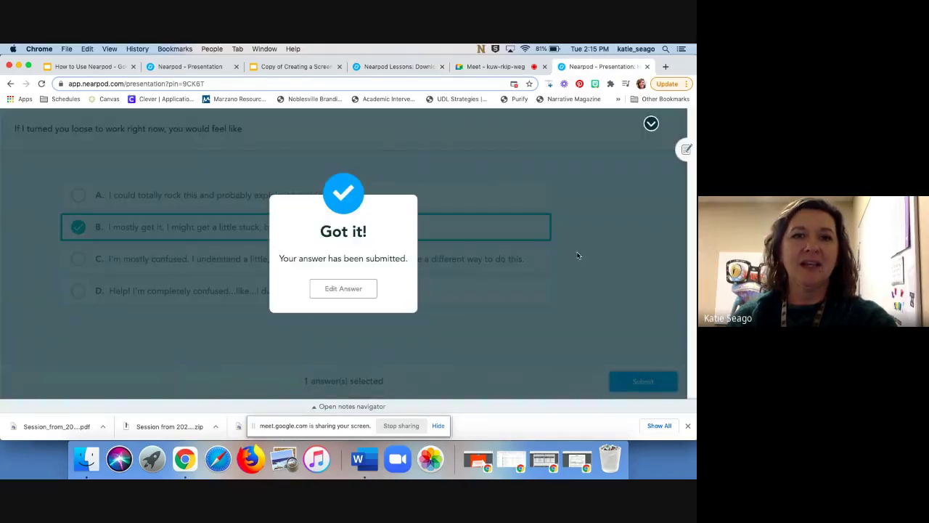
click(392, 67)
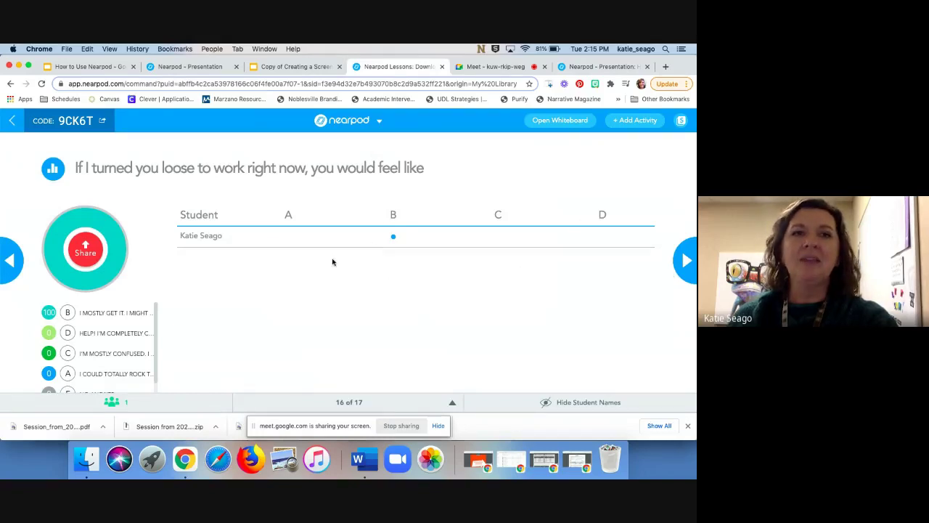
Advance to slide 17, fill the student's blanks in order with "teachers.", "fill-in-the-blank", "students", "Next." and "bank.", and submit the activity
click(683, 263)
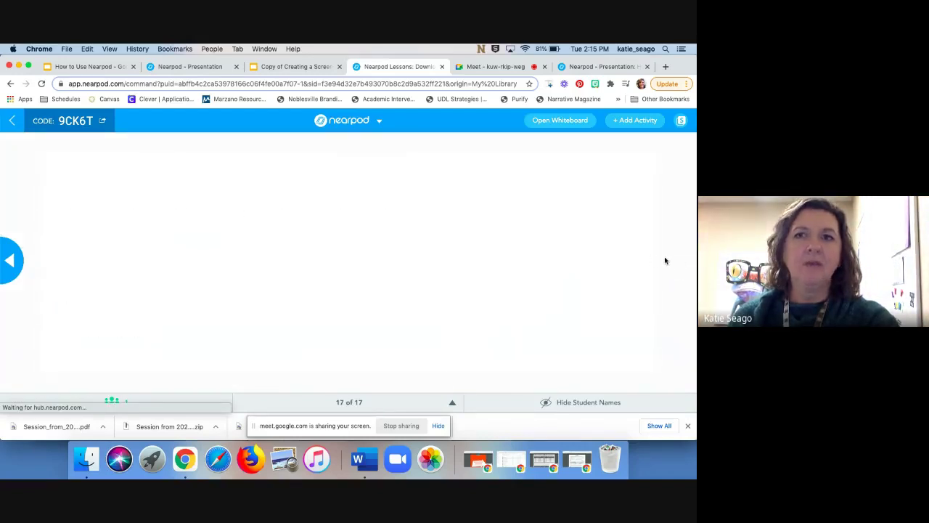
click(581, 71)
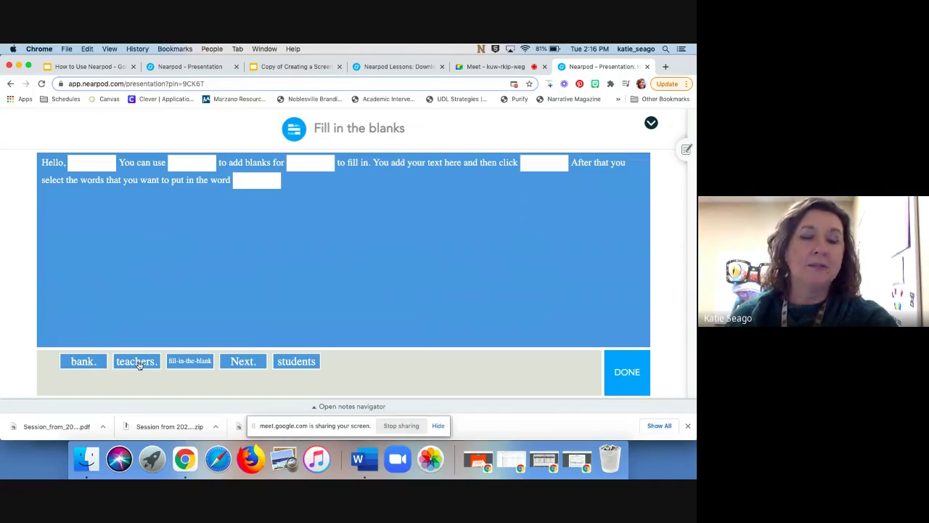
drag(140, 365, 94, 164)
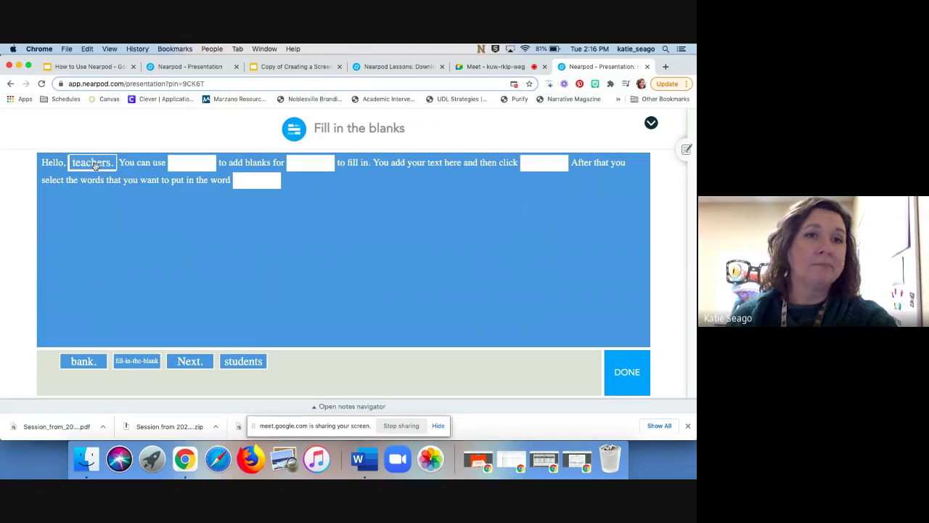
drag(139, 361, 198, 177)
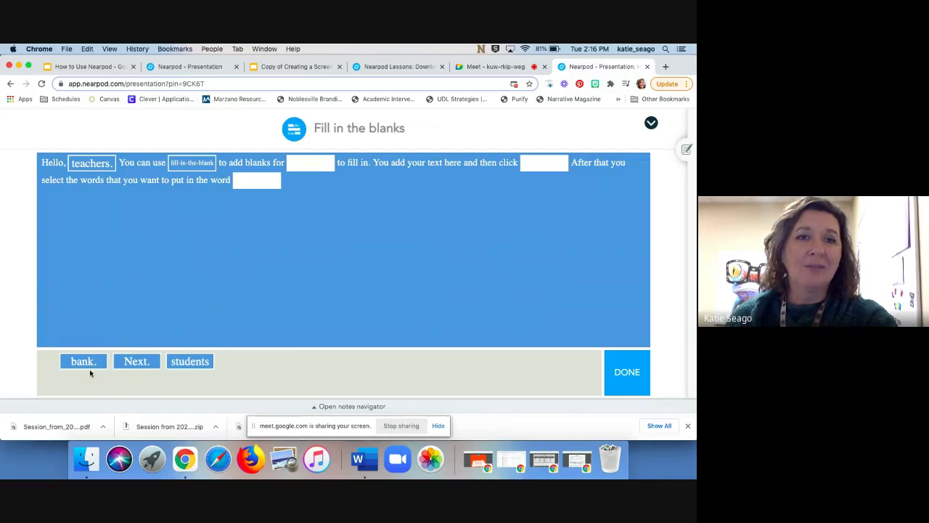
drag(185, 365, 305, 166)
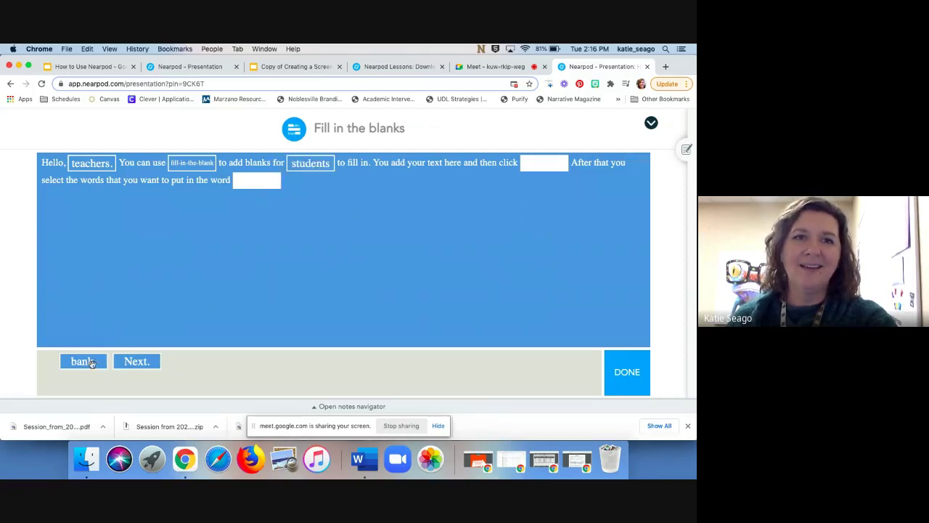
drag(75, 361, 218, 181)
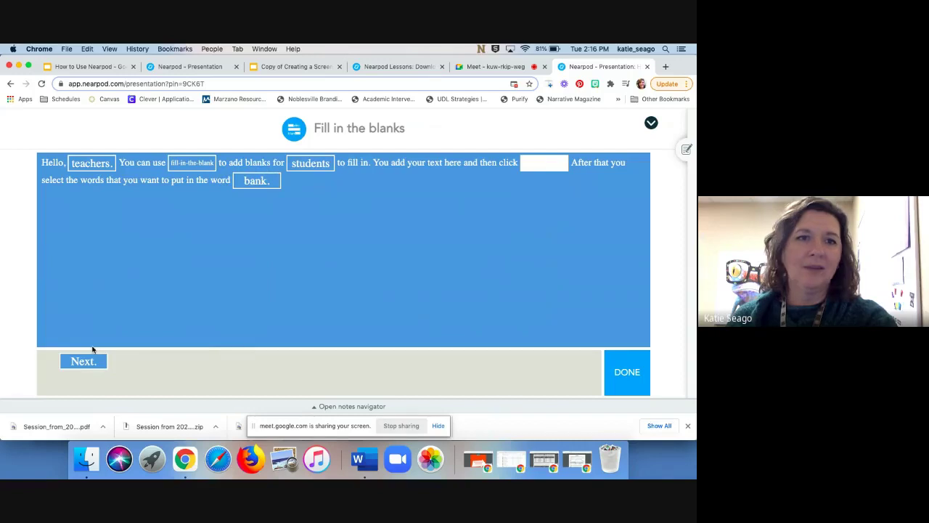
drag(84, 363, 546, 166)
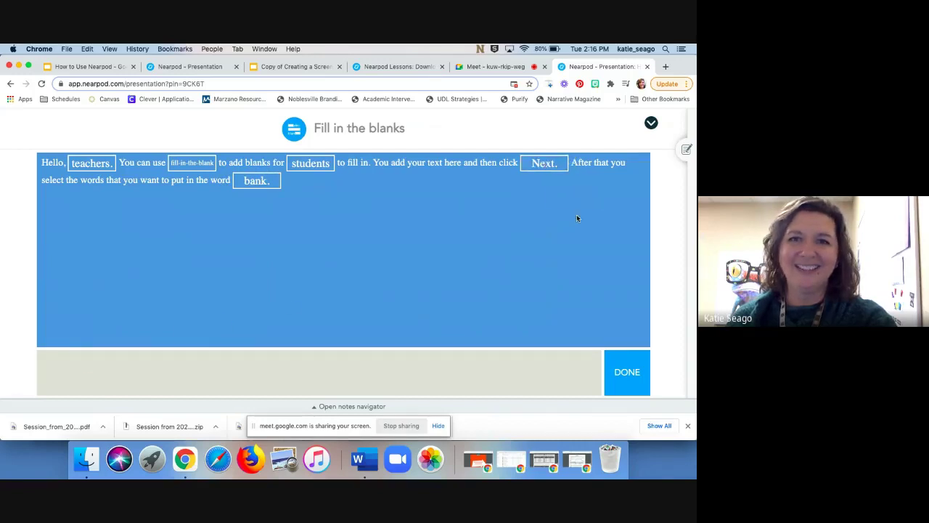
click(626, 374)
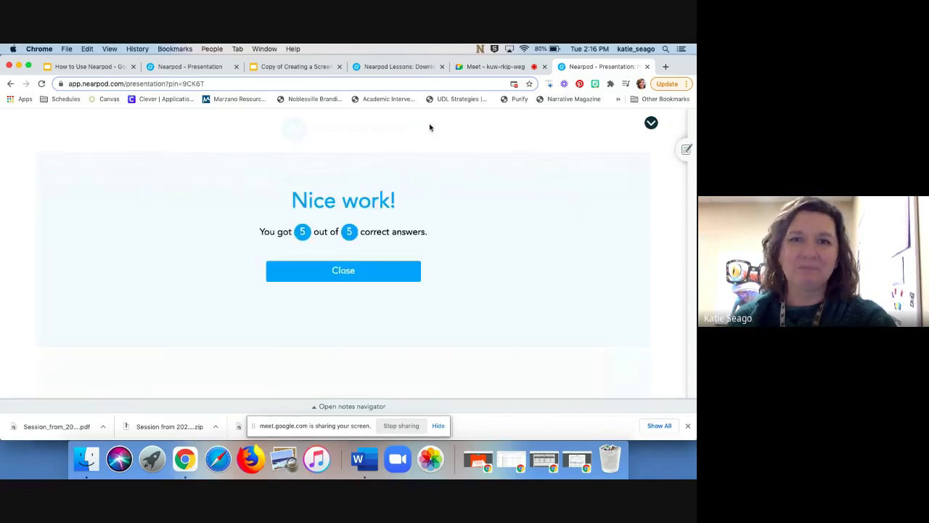
Check the fill-in-the-blanks classroom results in the teacher view, and end the live session for all students
click(405, 68)
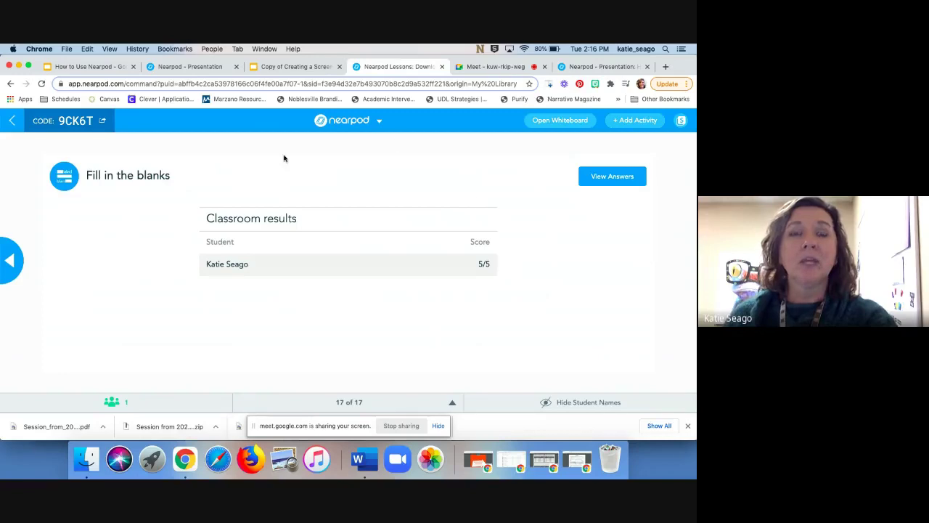
click(298, 67)
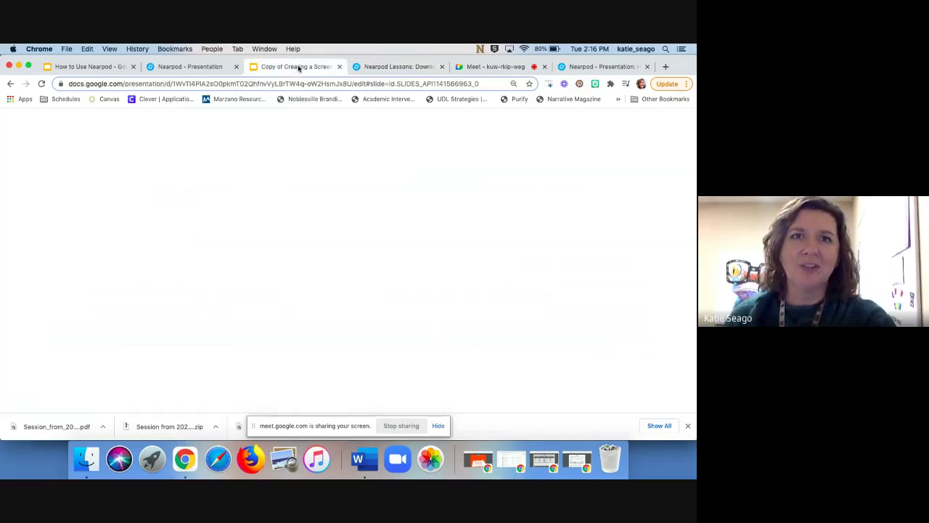
click(355, 67)
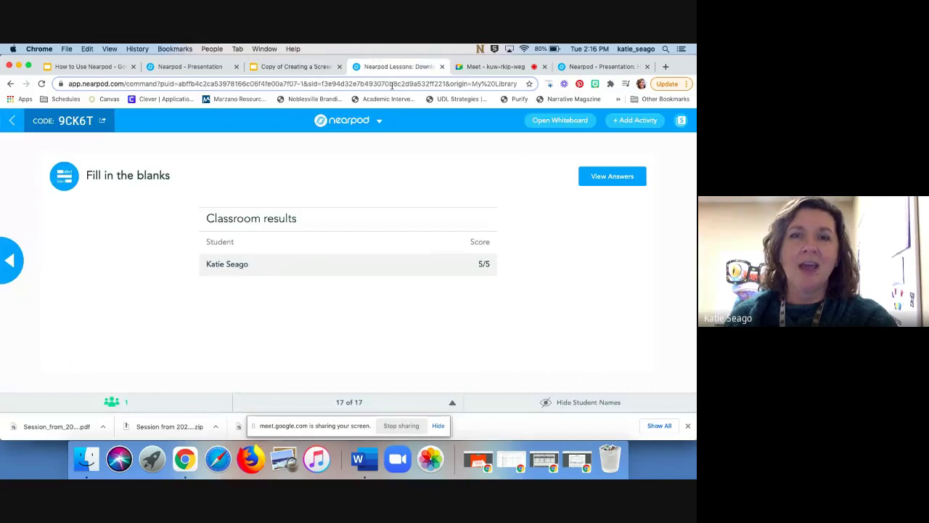
click(378, 122)
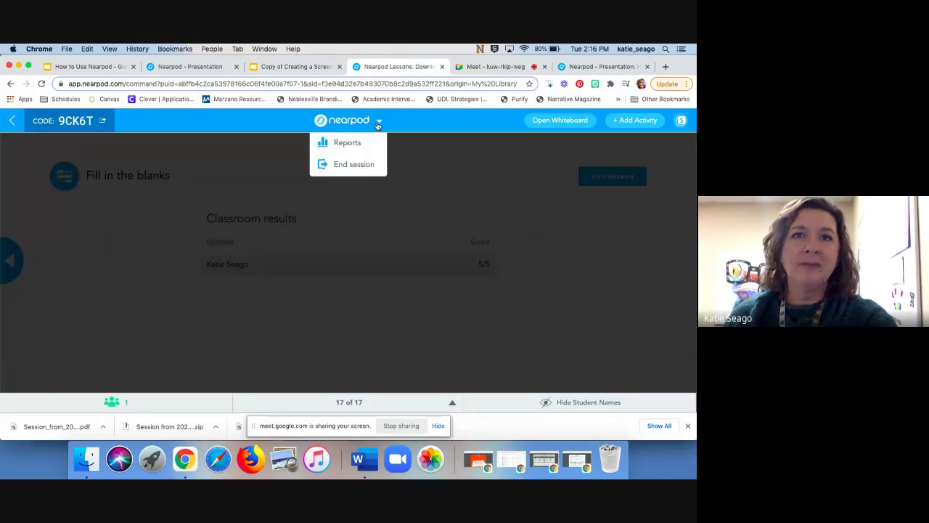
click(355, 165)
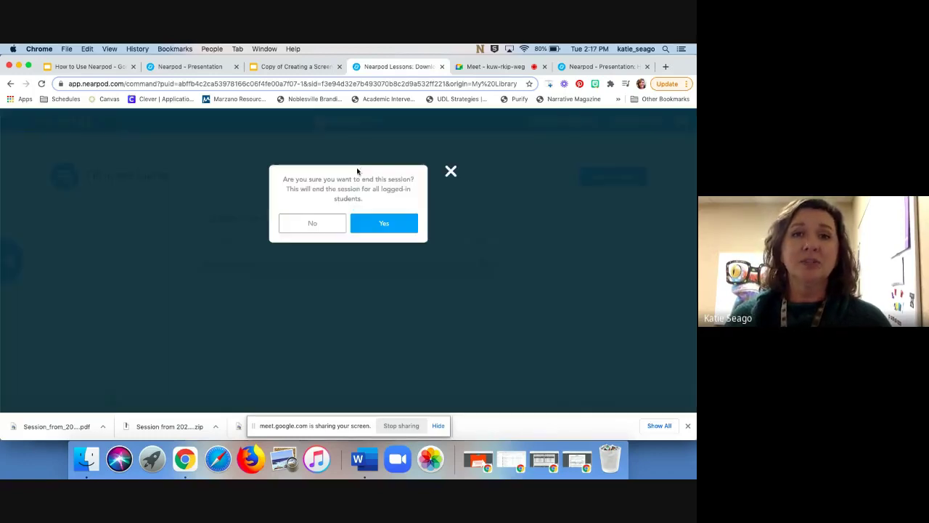
click(383, 225)
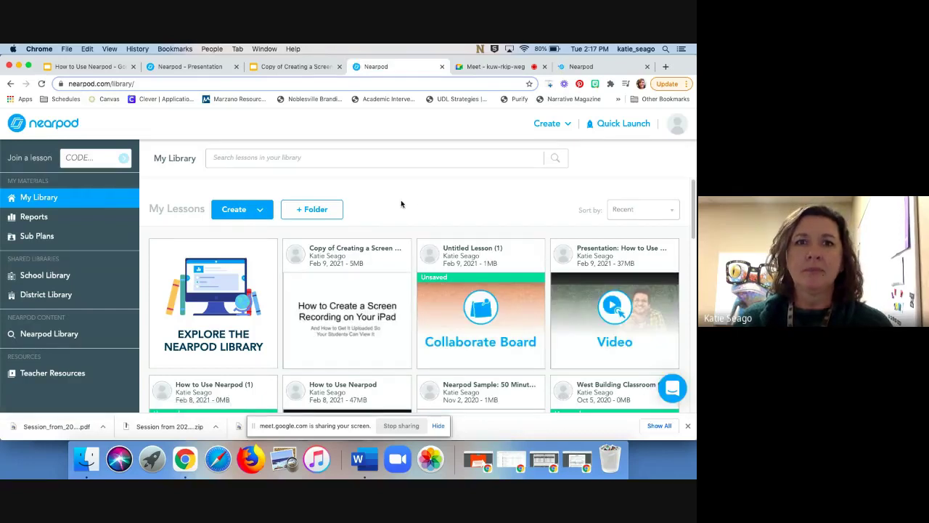
Open the post-session report for "Presentation: How to Use Nearpod" from the 2021-2-9 10:08 am session
click(33, 218)
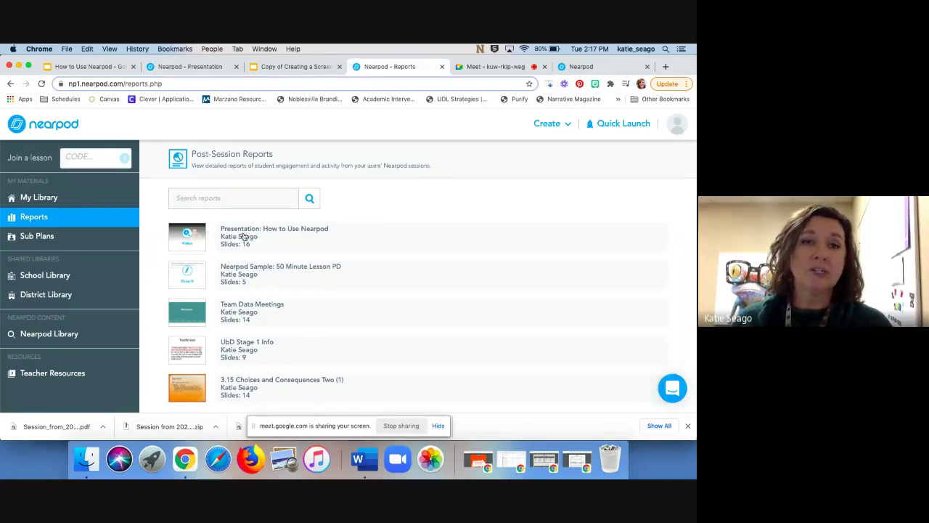
click(283, 241)
click(283, 240)
click(283, 240)
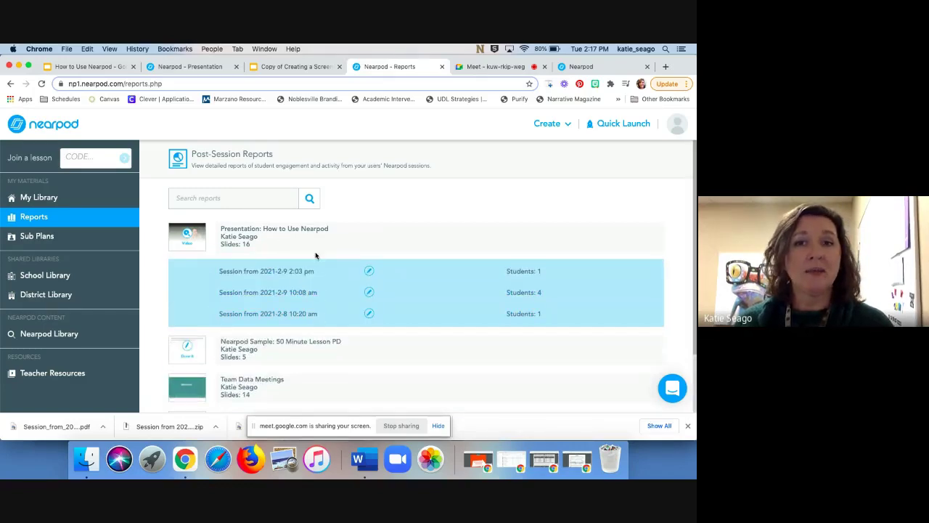
click(288, 292)
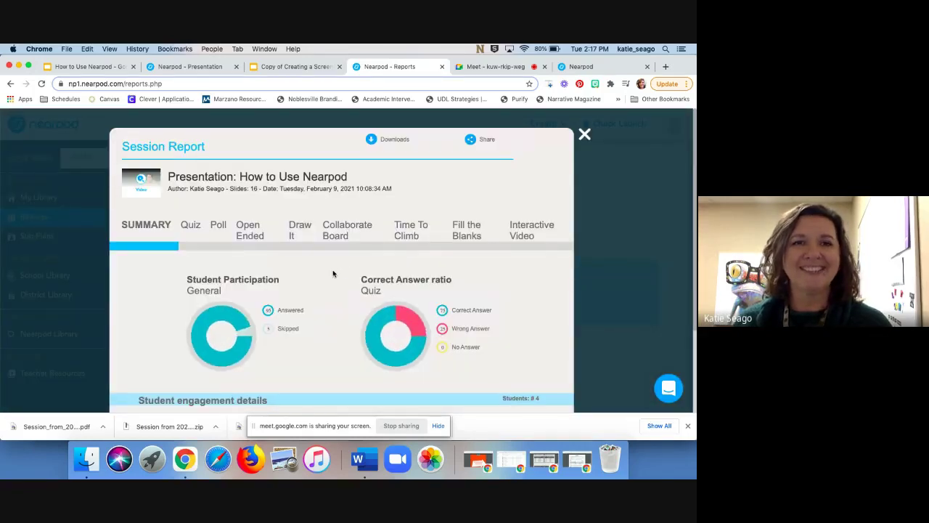
Examine the participation and correct answer charts and the student engagement details in the report summary
scroll(330, 279, down, 1)
scroll(327, 285, down, 3)
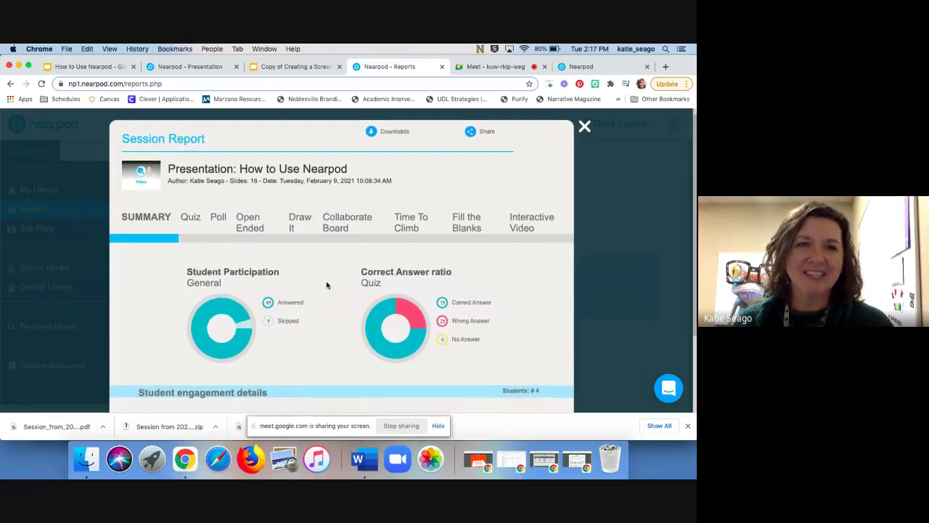
scroll(326, 286, down, 5)
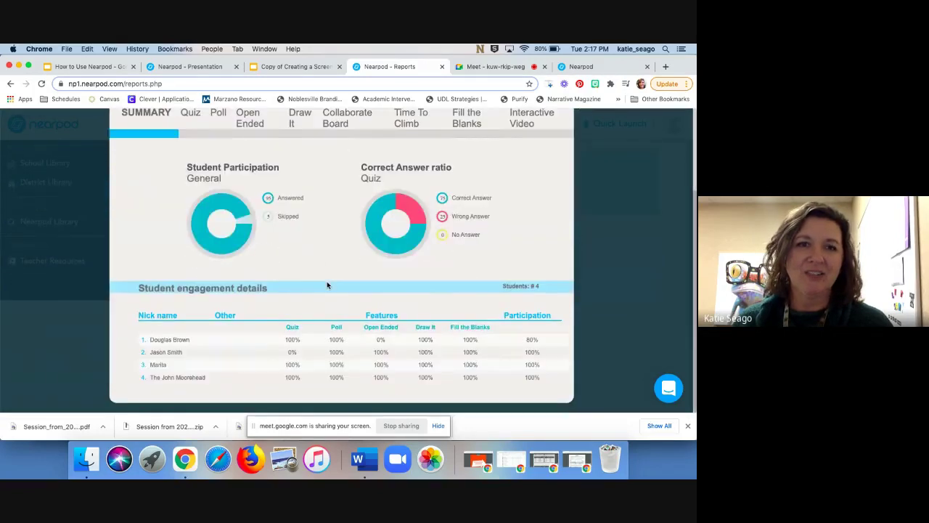
scroll(328, 284, up, 1)
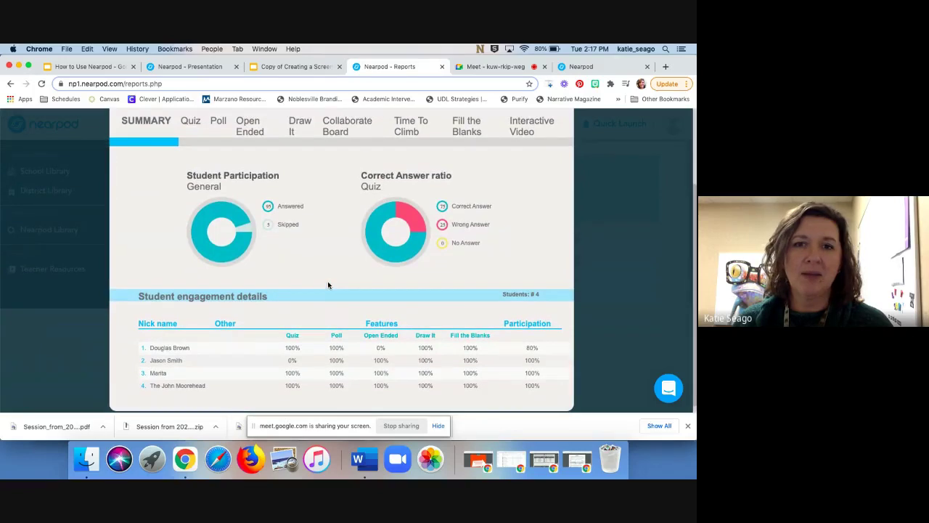
double_click(345, 370)
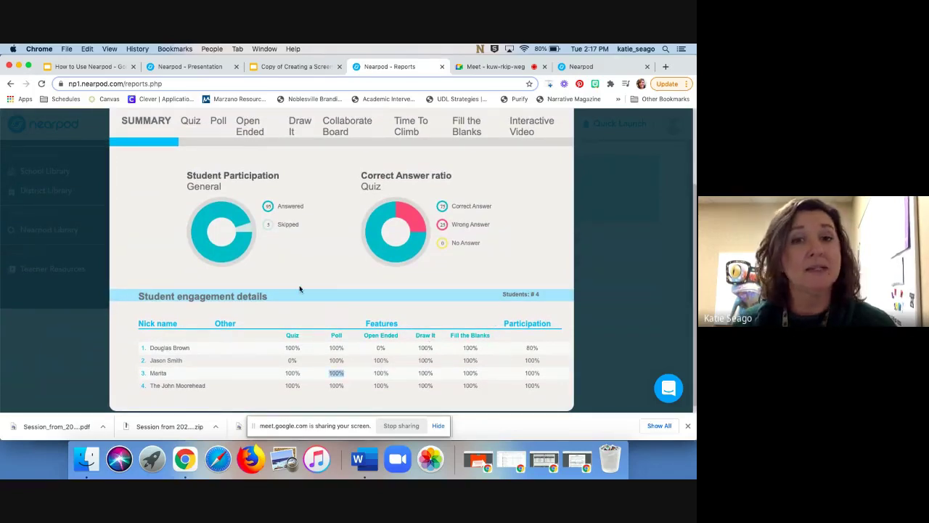
scroll(323, 271, up, 2)
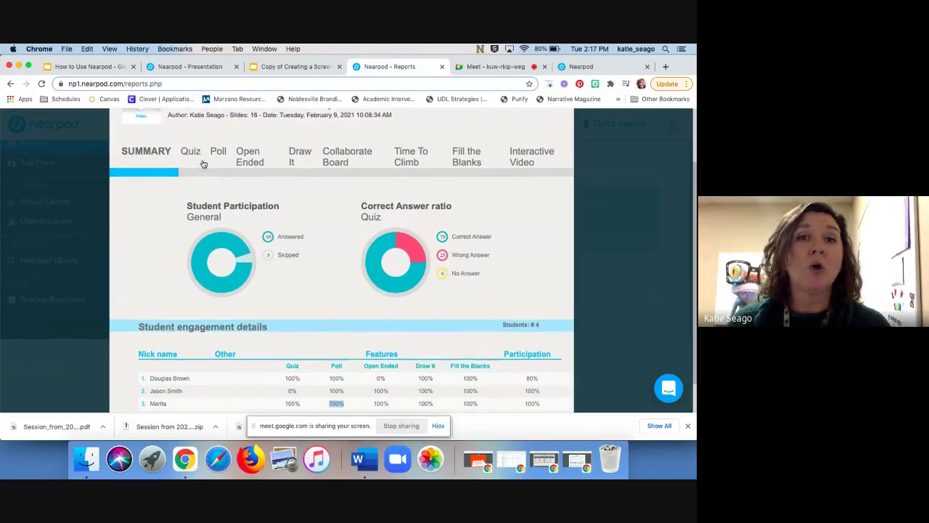
View the report's Collaborate Board results, open the view-only class board, and return to the report
click(336, 157)
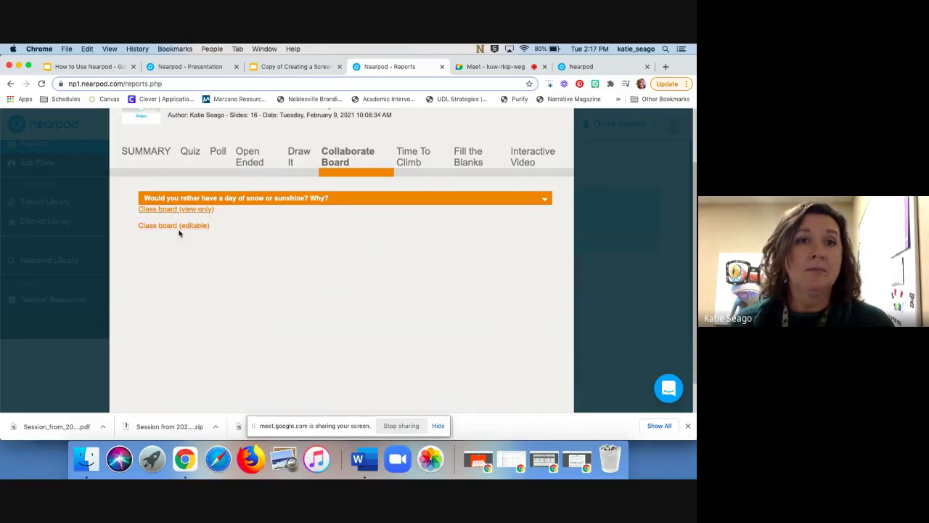
click(187, 212)
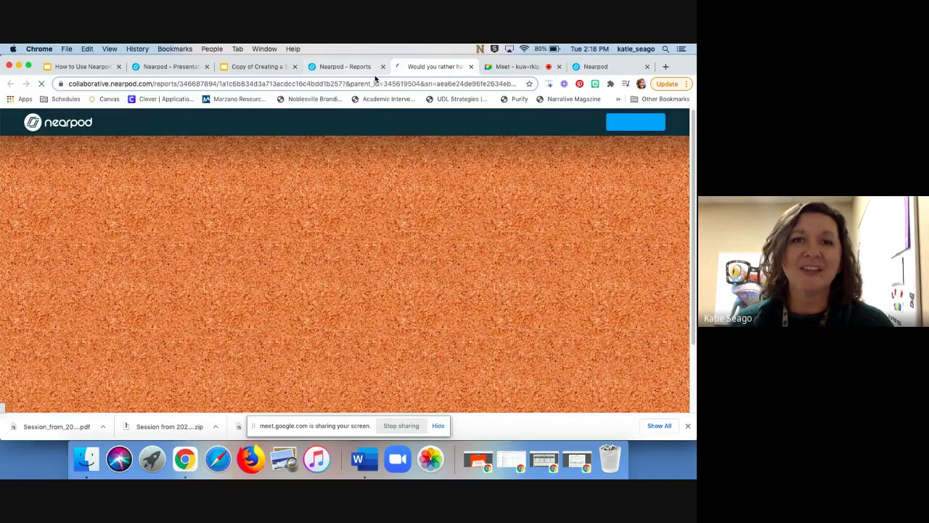
click(471, 67)
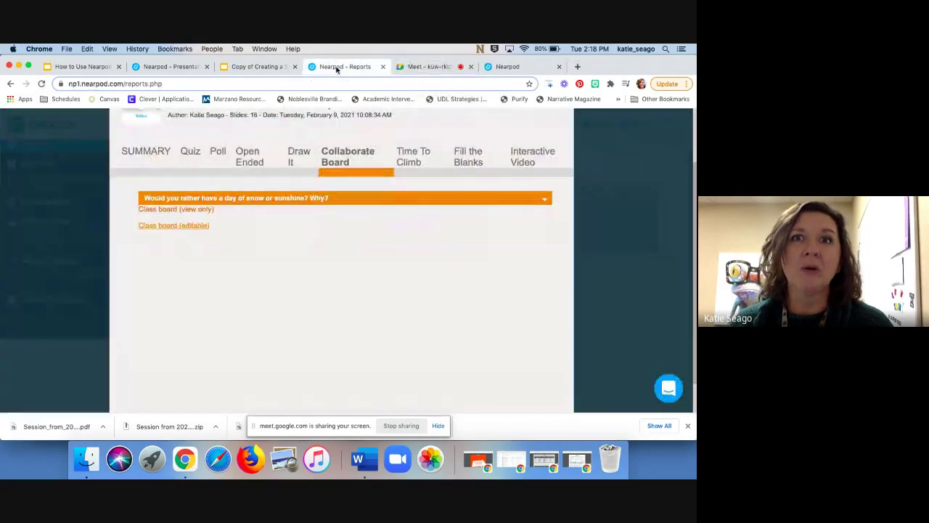
Review the students' Draw It drawings and their open-ended responses to "How are you feeling today?" in the report
click(296, 158)
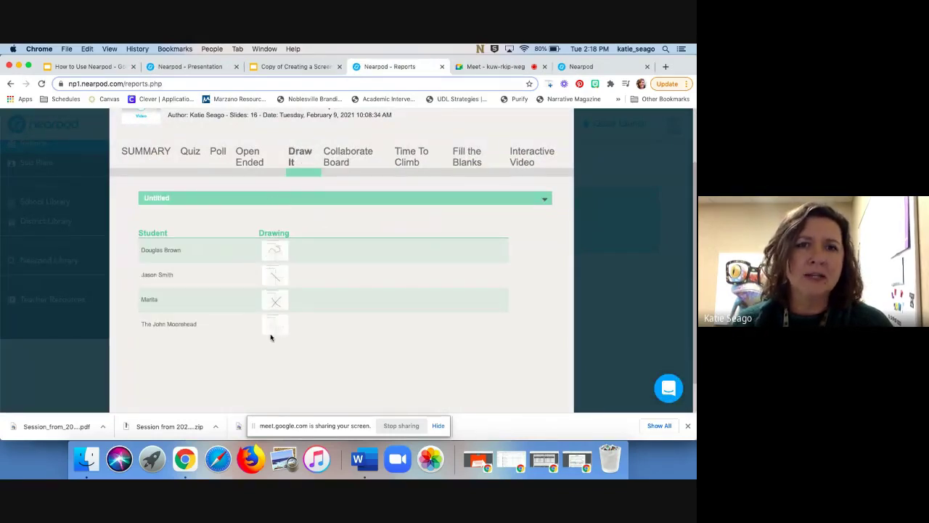
click(247, 159)
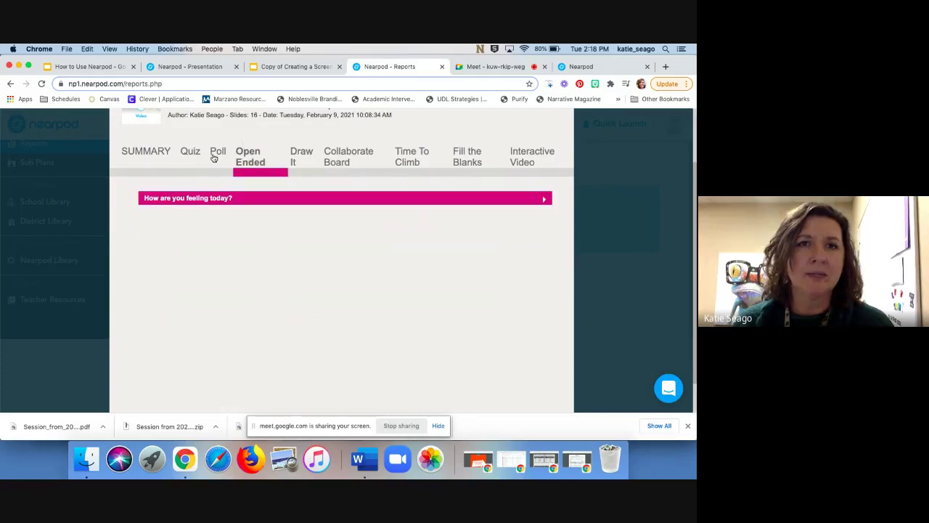
click(194, 204)
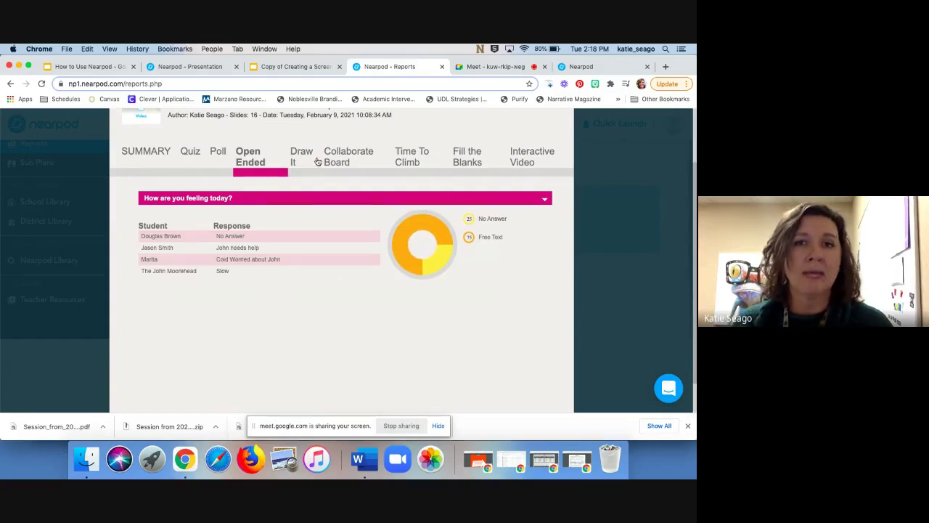
scroll(398, 217, down, 1)
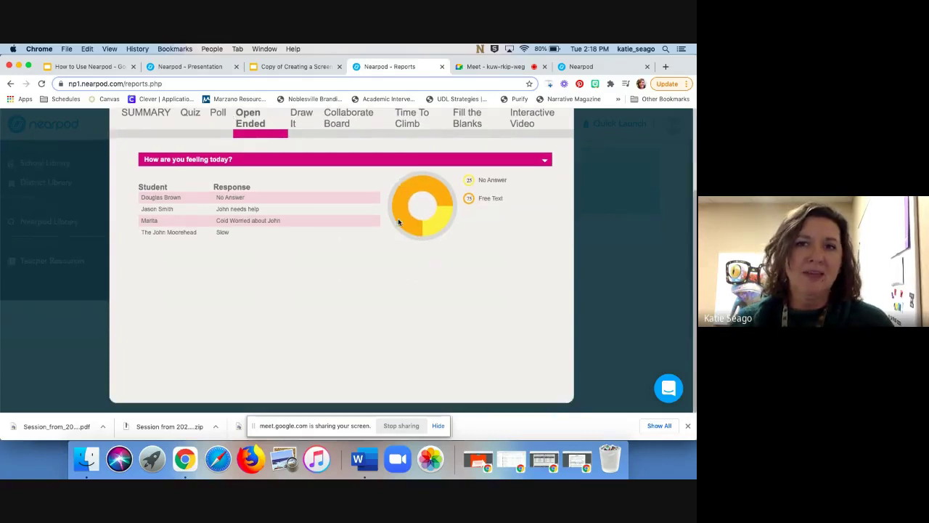
scroll(398, 218, up, 3)
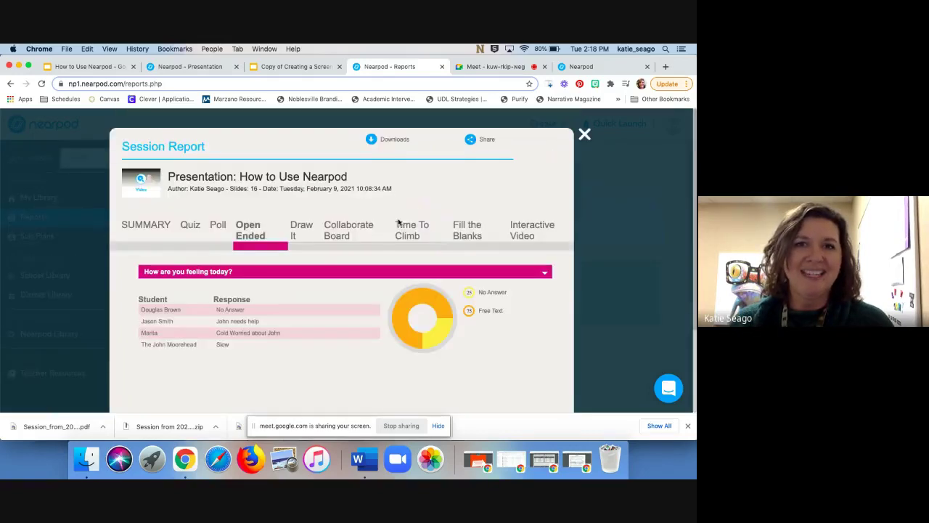
Open the student-view PDF download for the report, select all students, and dismiss the dialog without downloading
click(387, 141)
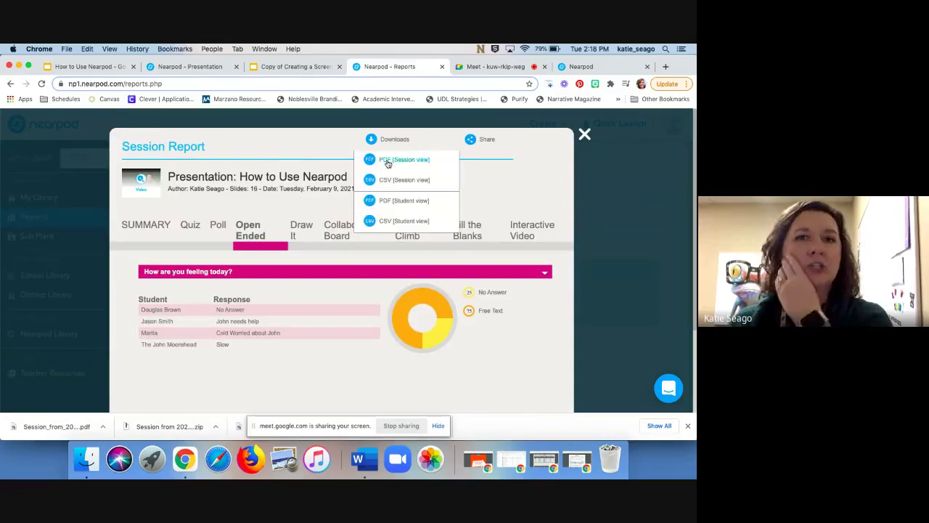
click(389, 206)
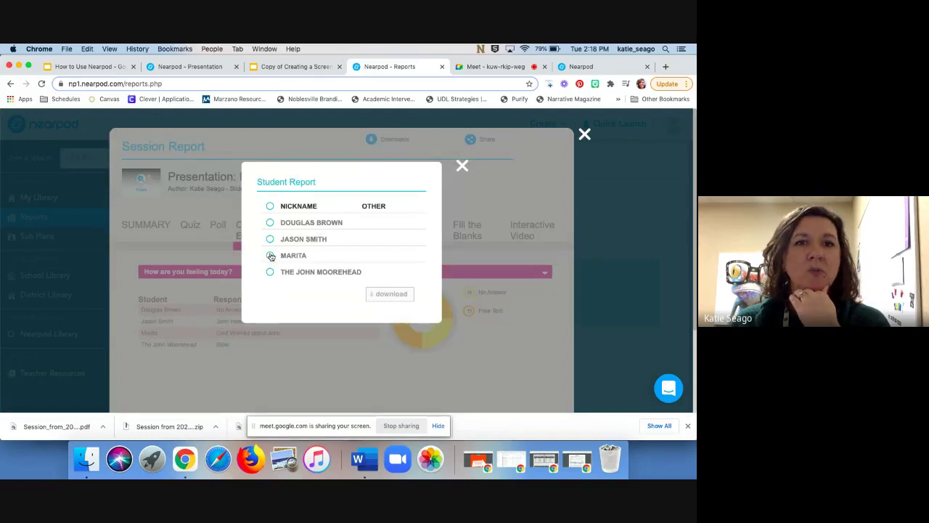
click(270, 256)
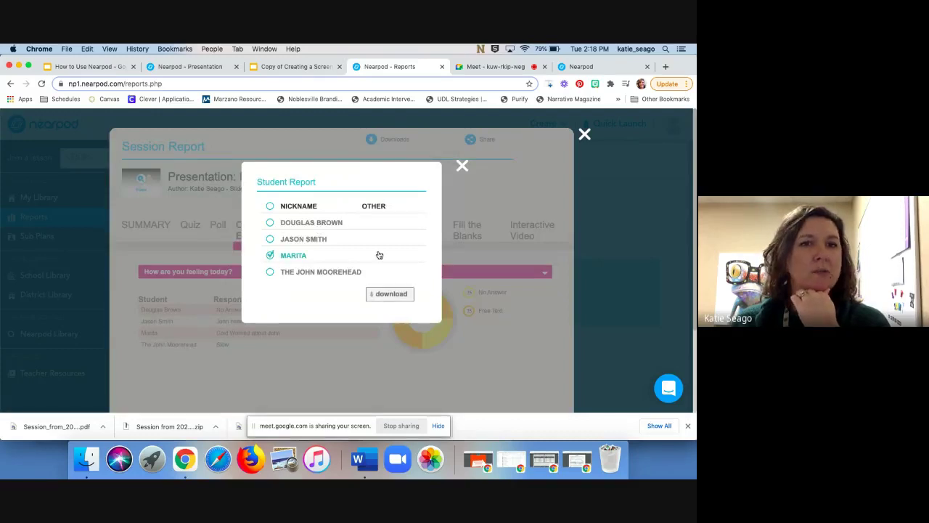
click(270, 207)
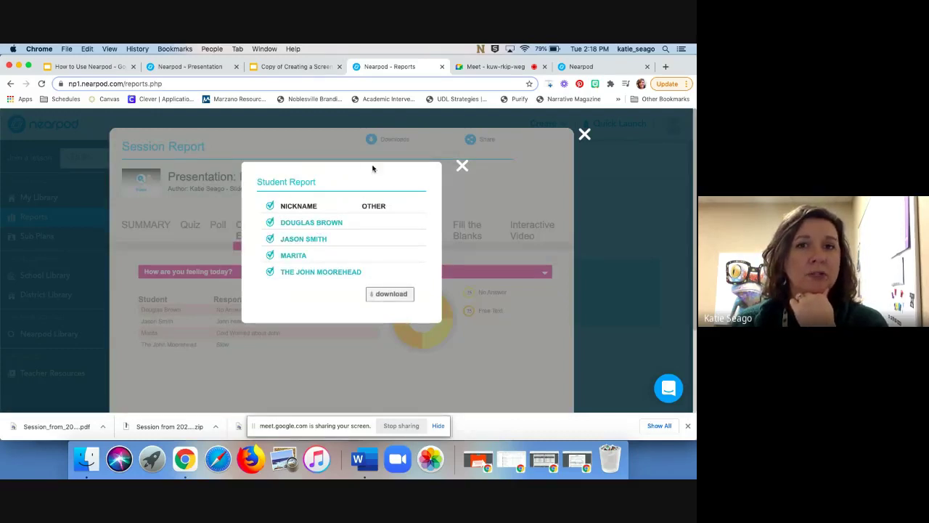
click(462, 167)
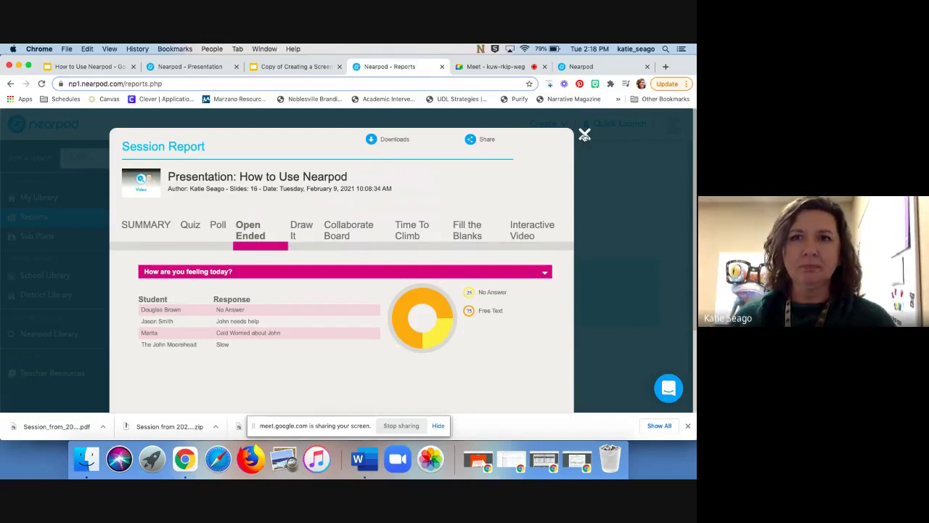
Close the session report, look at the student window's Nearpod page, and return to the list of post-session reports
click(584, 136)
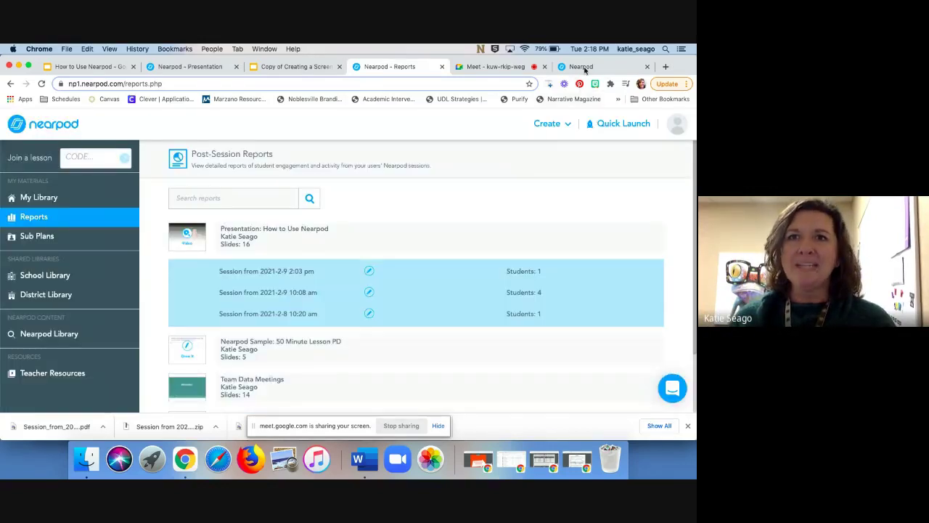
click(584, 69)
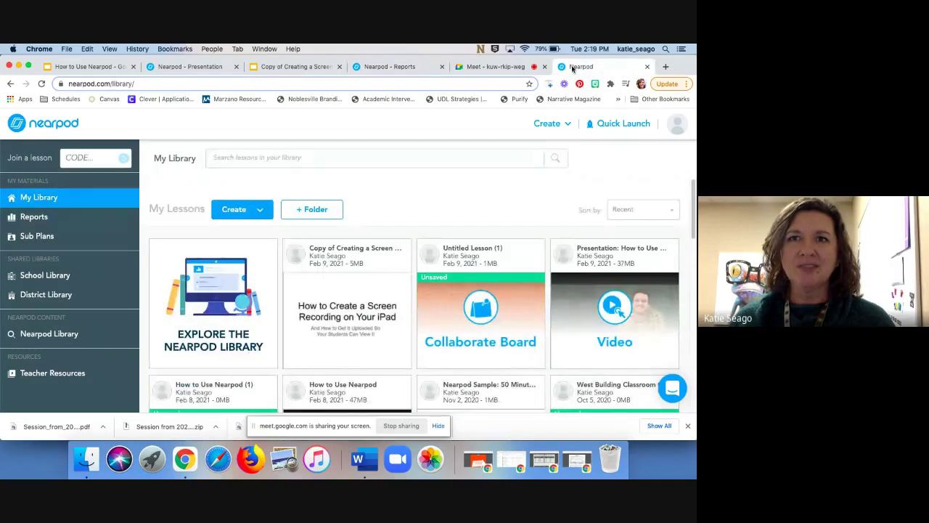
click(399, 66)
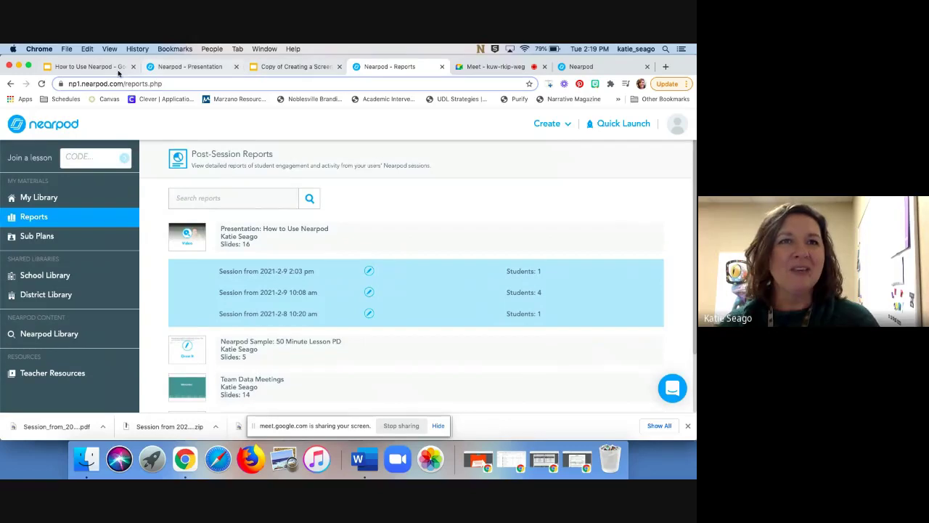
Present slide 15, "Student Notes in Nearpod", from the "How to Use Nearpod" Google Slides deck, reaching it through the table of contents link
click(91, 67)
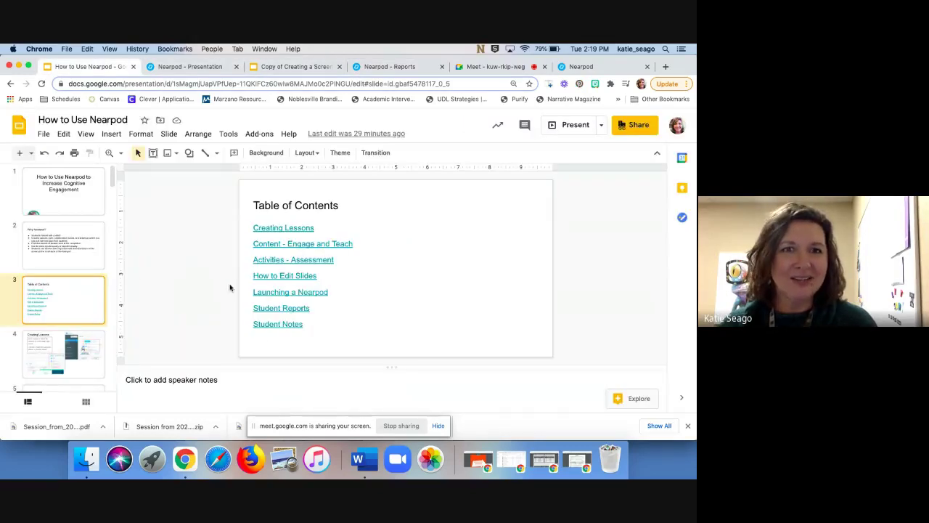
click(280, 328)
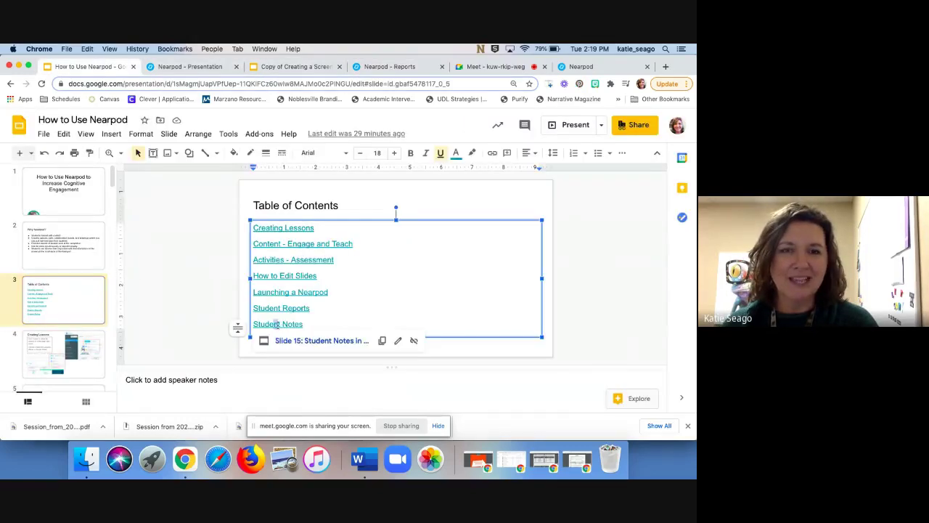
click(287, 341)
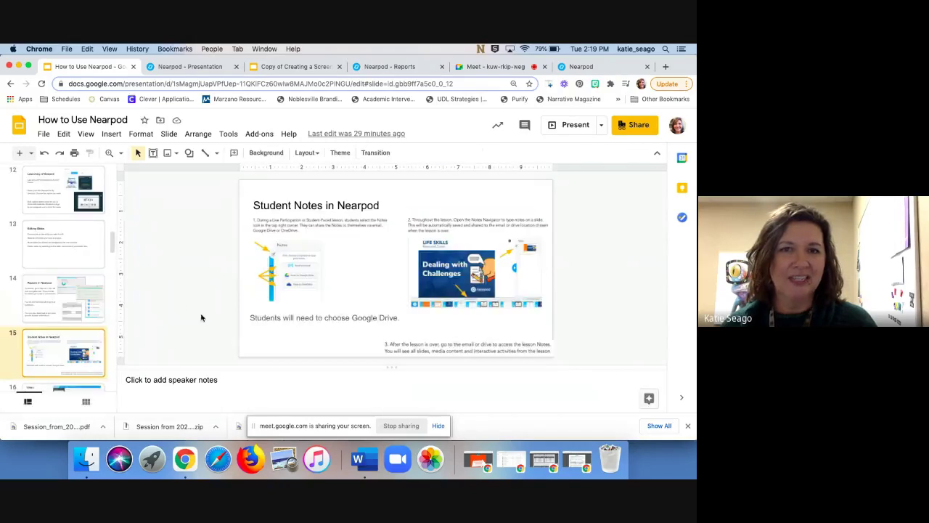
click(570, 130)
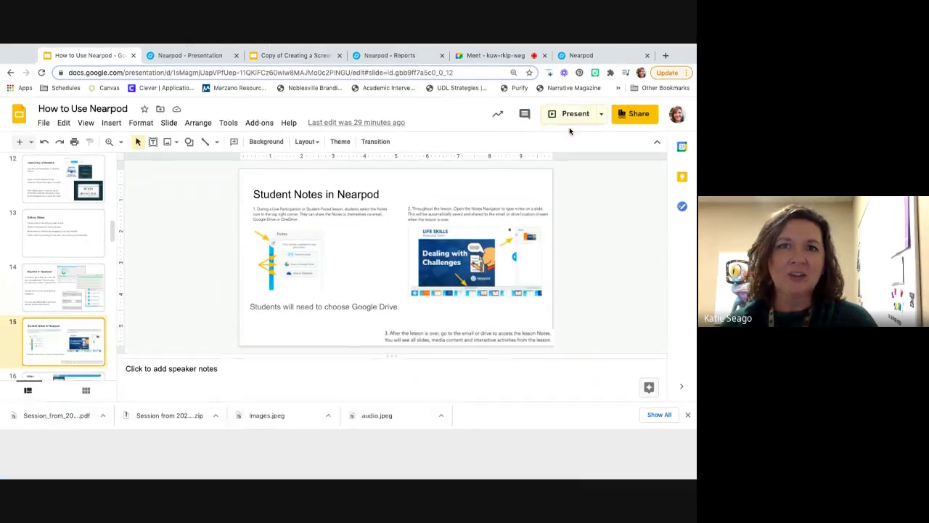